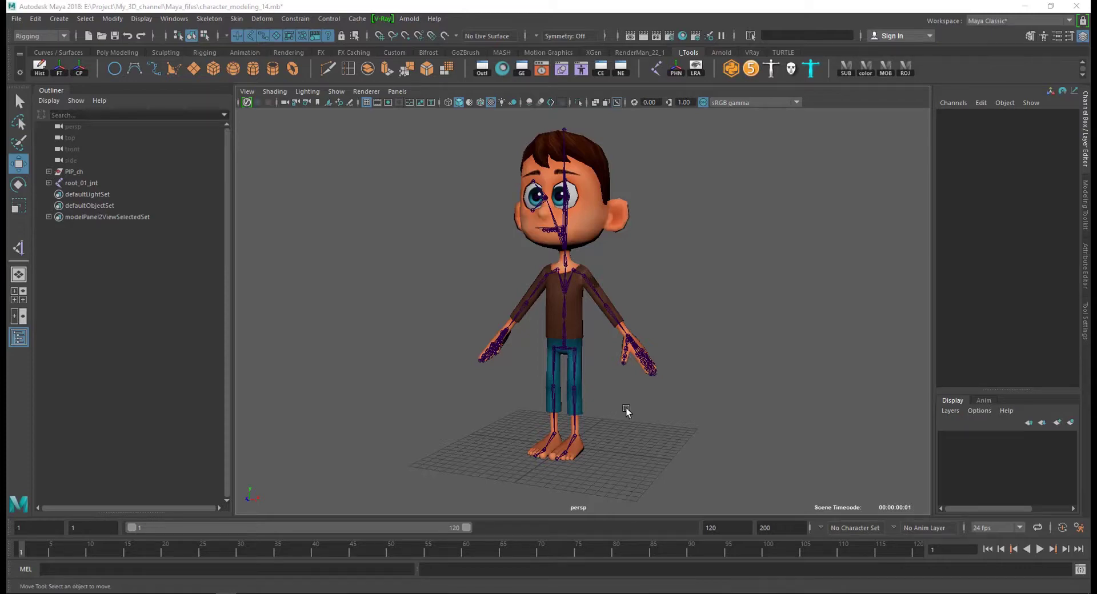
Set up the IK Handle tool with the Rotate-Plane Solver for rigging the legs.
left_click_drag(626, 408, 595, 422, "alt")
right_click_drag(595, 423, 619, 495, "alt")
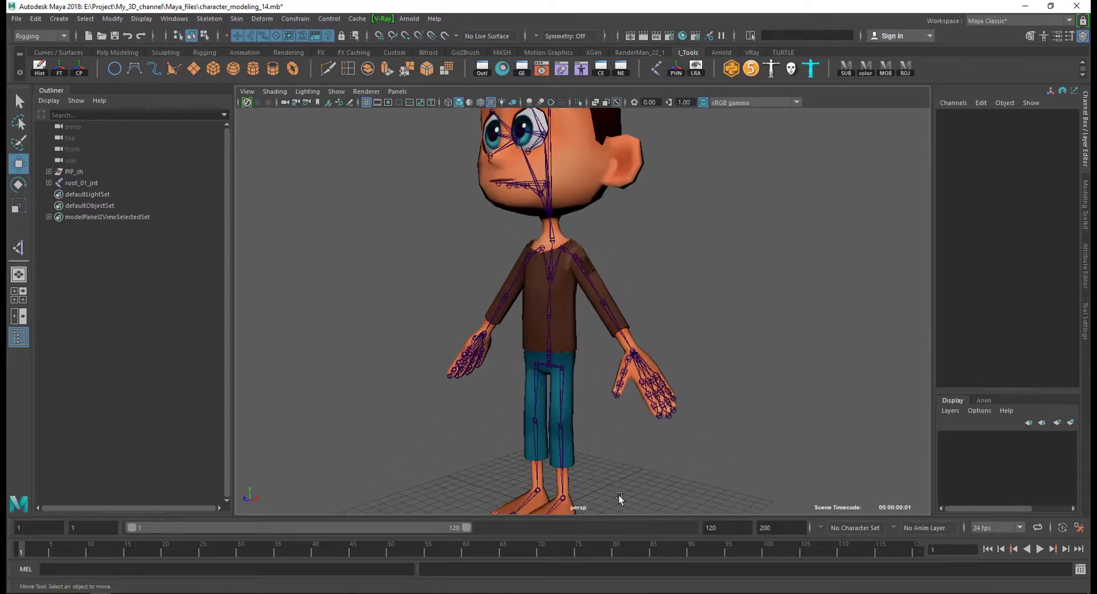
middle_click_drag(619, 496, 619, 370, "alt")
right_click_drag(620, 370, 653, 454, "alt")
mouse_move(605, 437)
left_mouse_down("alt")
mouse_move(622, 454)
mouse_move(622, 444)
left_mouse_up("alt")
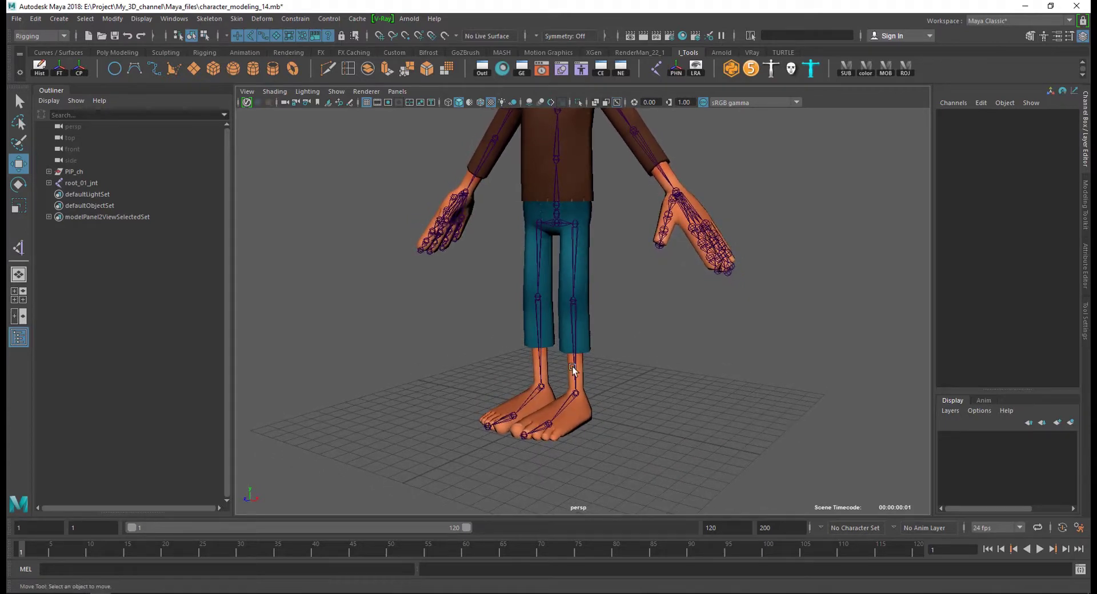
left_click(211, 18)
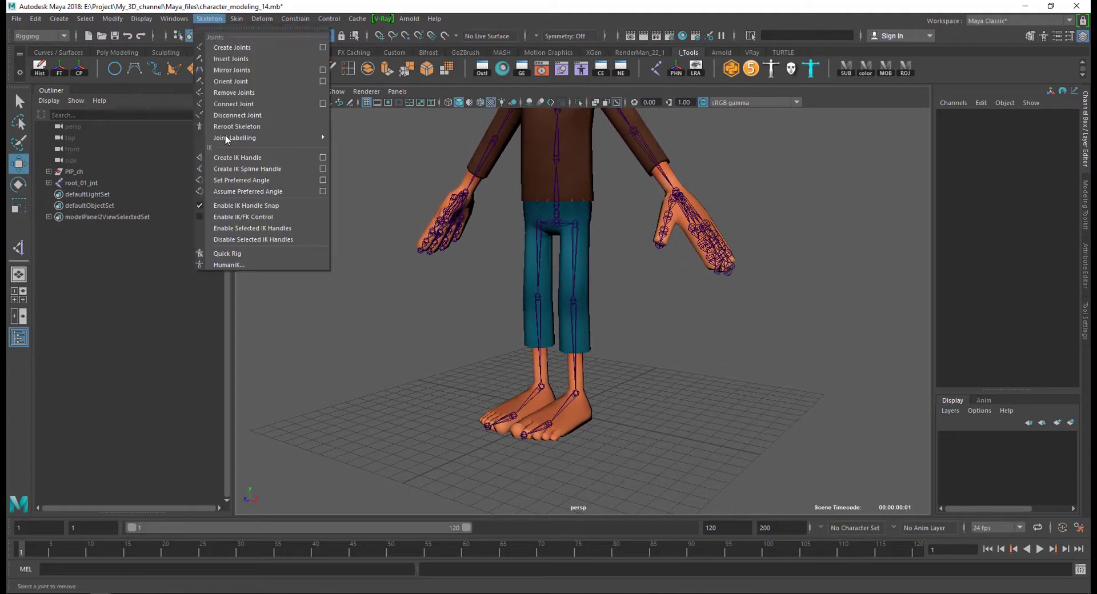
left_click(323, 159)
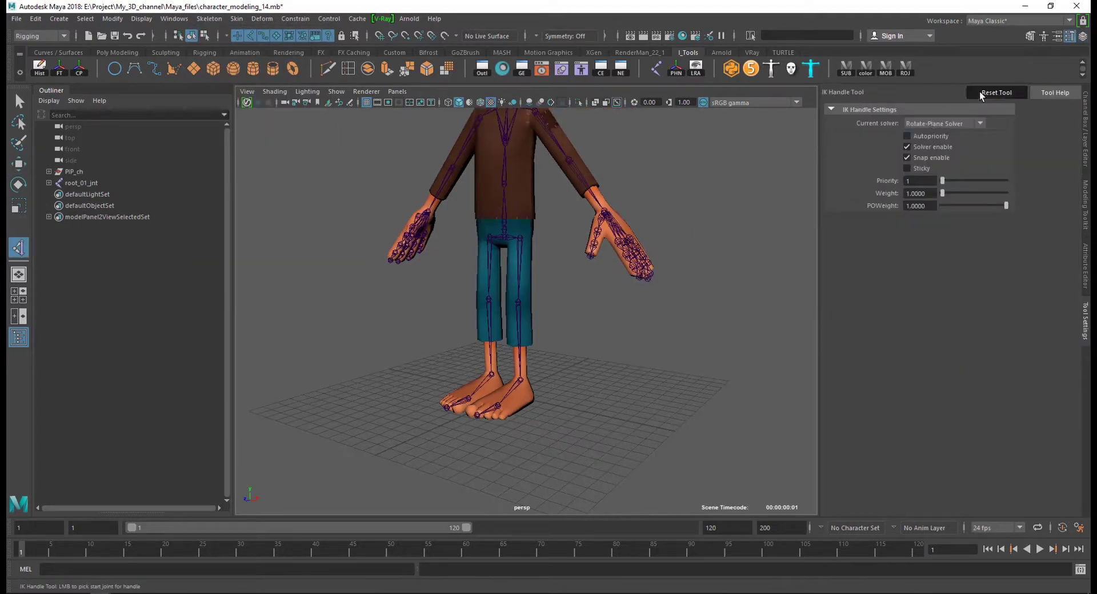
left_click(930, 121)
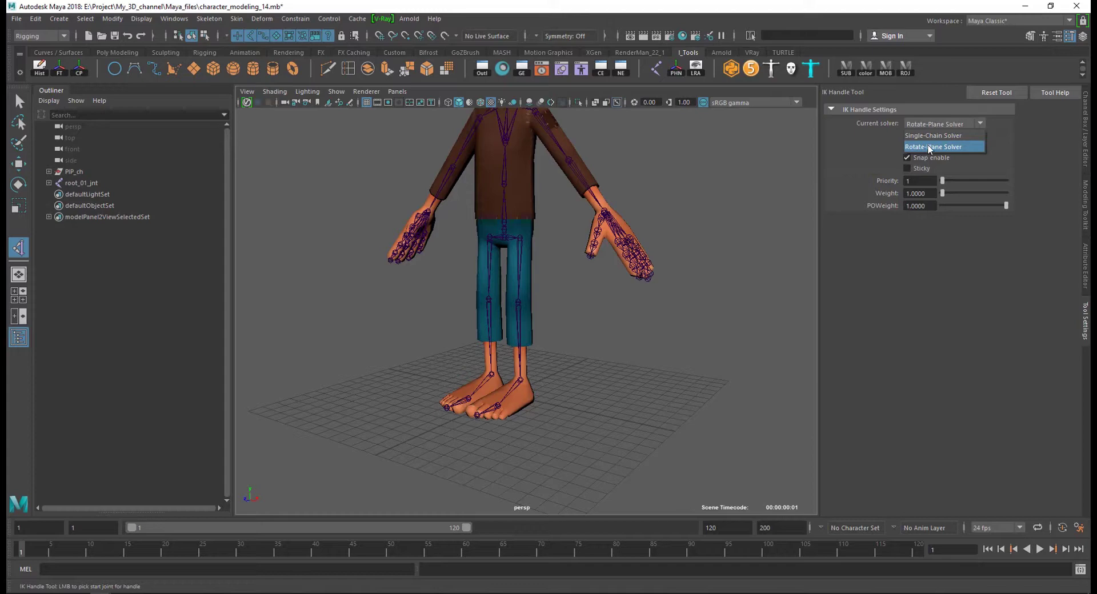
left_click(931, 147)
Create an IK handle running from the character's left hip joint to the left ankle joint.
scroll(514, 305, "up", 5)
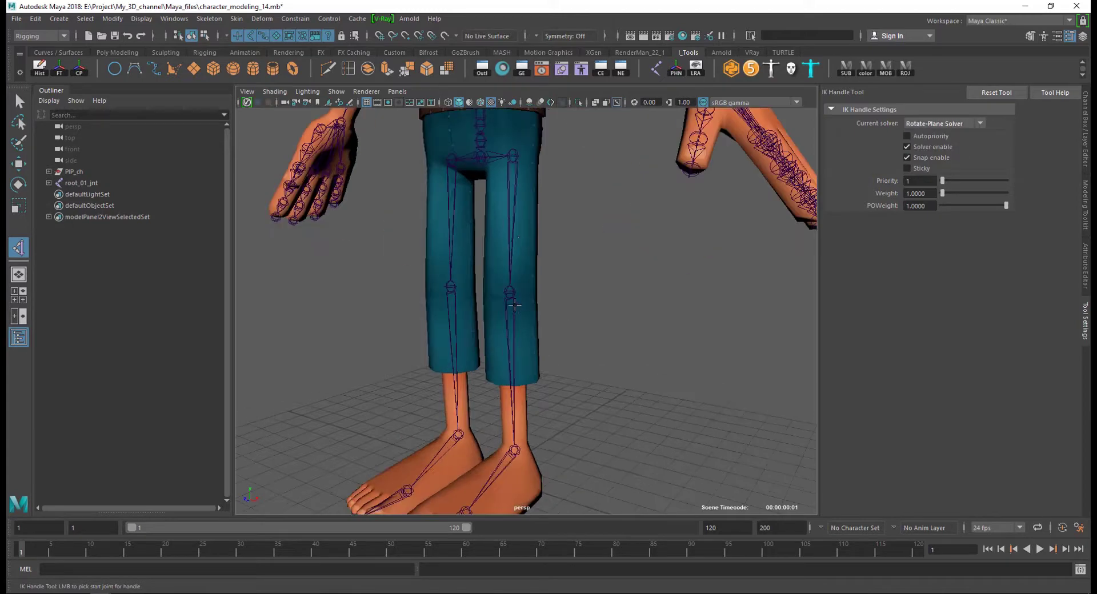
left_click(511, 153)
left_click(515, 451)
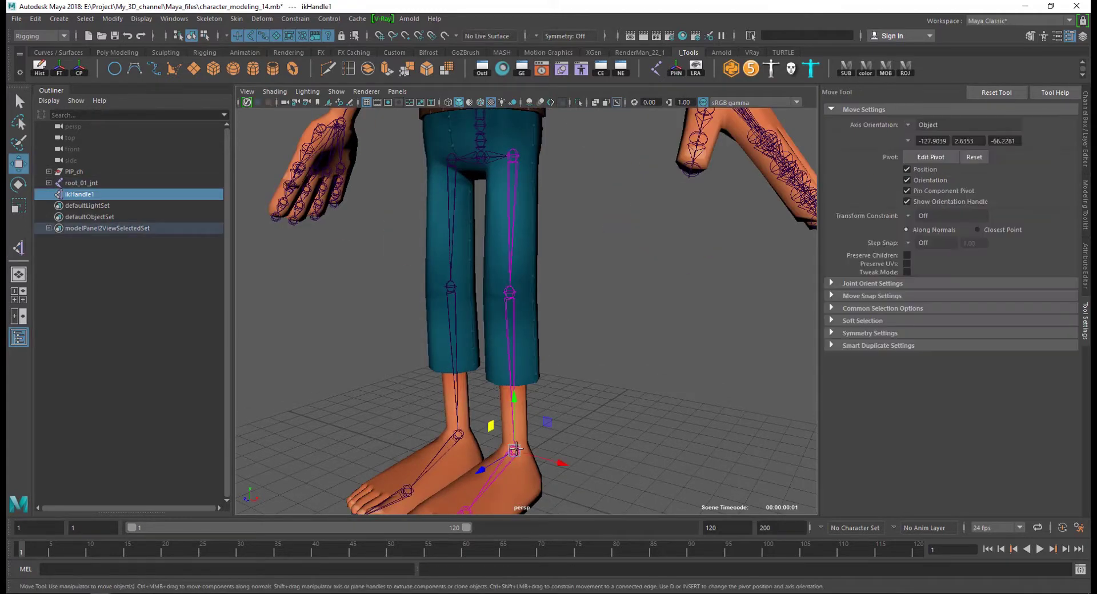
left_click(616, 409)
left_click(533, 454)
scroll(584, 441, "down", 5)
left_click_drag(585, 442, 584, 457, "alt")
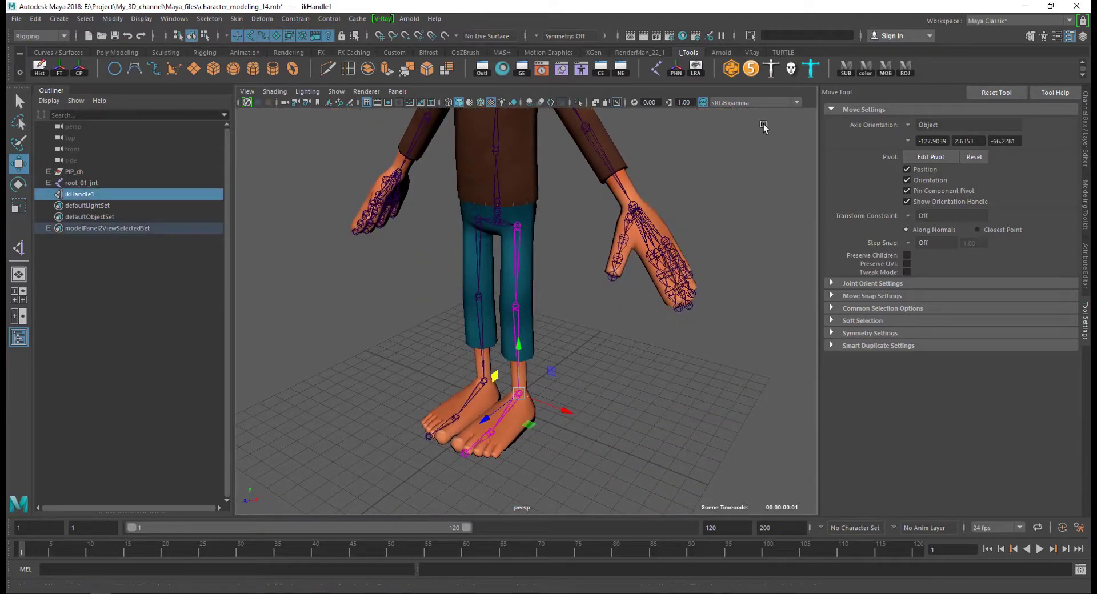
Rename the new IK handle to ankle_L_ik and deselect it.
double_click(94, 195)
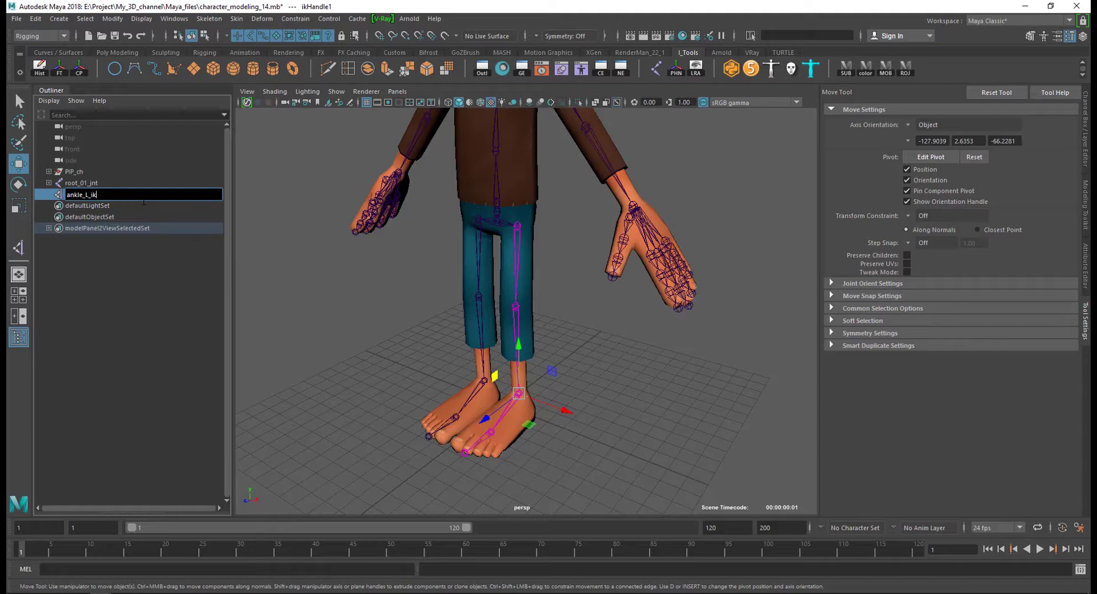
key("Return")
left_click(618, 363)
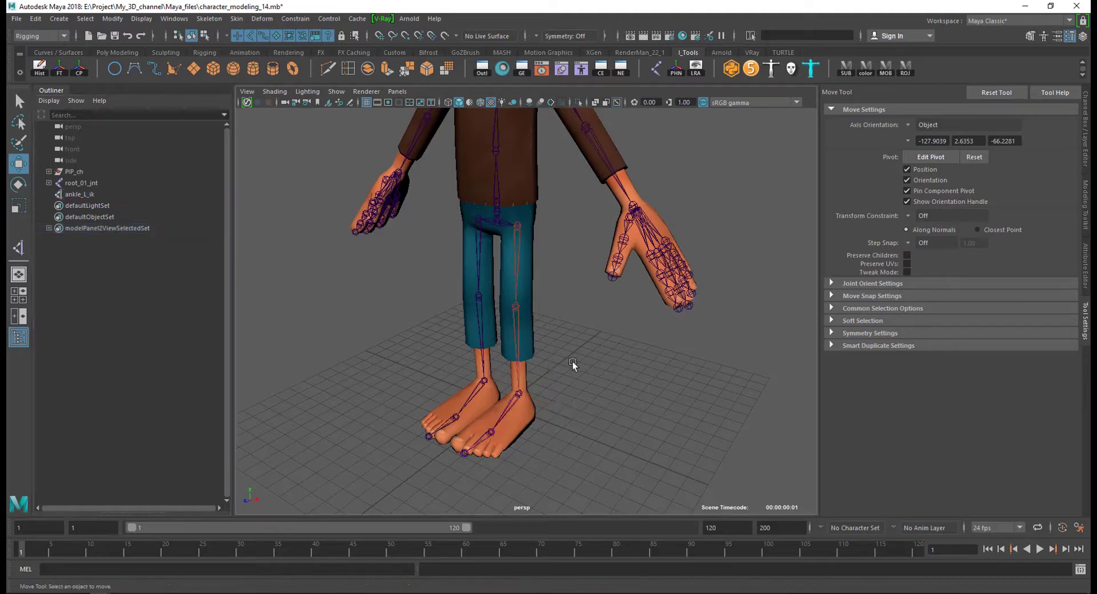
Create a NURBS circle and move it about 9.76 units along Z, in front of the character's feet.
right_click_drag(572, 362, 543, 409, "alt")
middle_click_drag(543, 409, 546, 420, "alt")
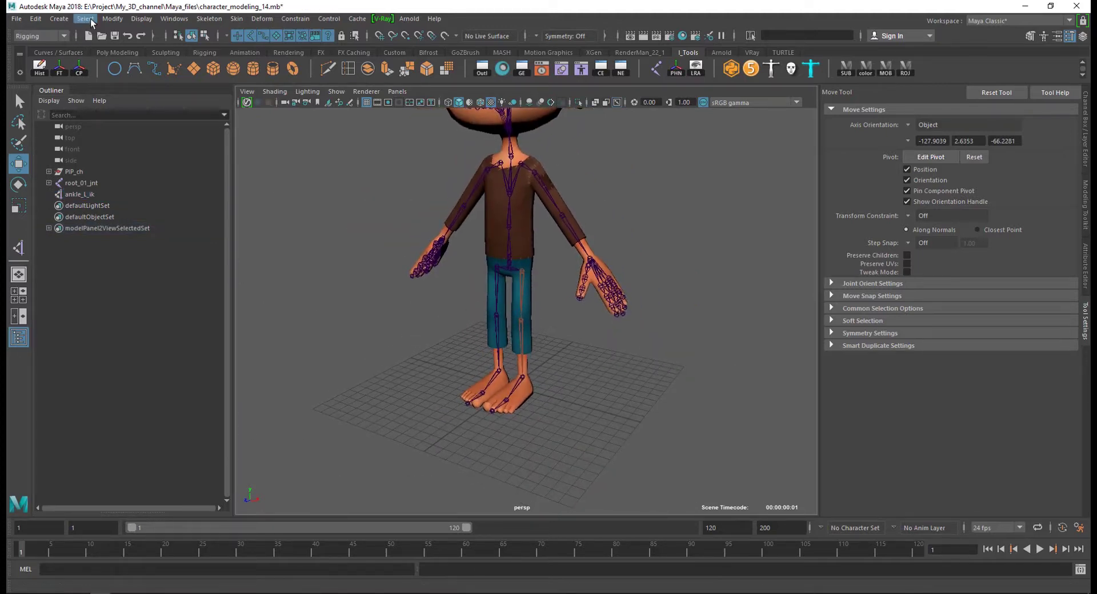
left_click(59, 19)
mouse_move(72, 59)
mouse_move(150, 48)
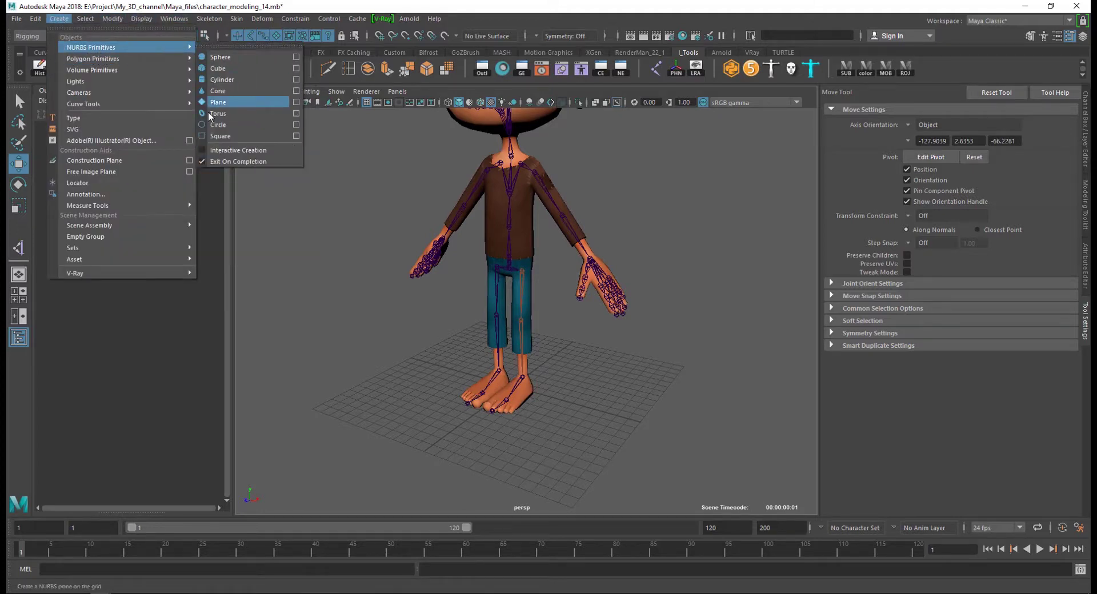
left_click(219, 125)
left_click_drag(475, 409, 401, 476)
Reshape the circle into a rounded square by scaling its front, back and side control vertices inward.
middle_click_drag(516, 447, 609, 335, "alt")
left_click_drag(608, 338, 553, 326, "alt")
right_click_drag(555, 282, 486, 280)
left_click_drag(529, 327, 536, 420)
left_click_drag(427, 327, 653, 361, "shift")
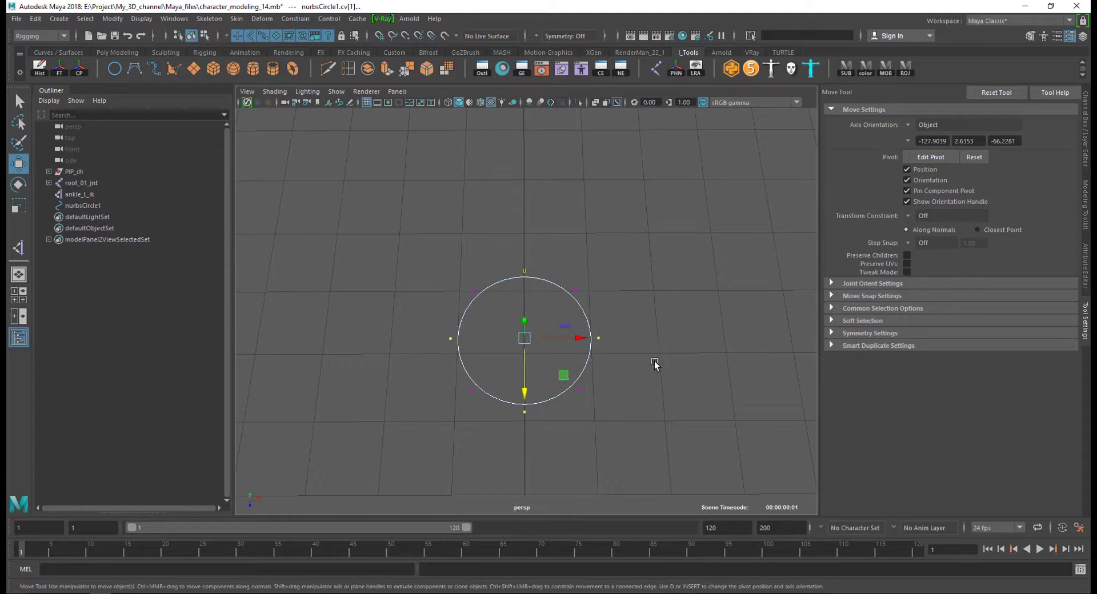
key("r")
left_click_drag(522, 338, 493, 348)
right_click_drag(579, 311, 618, 291)
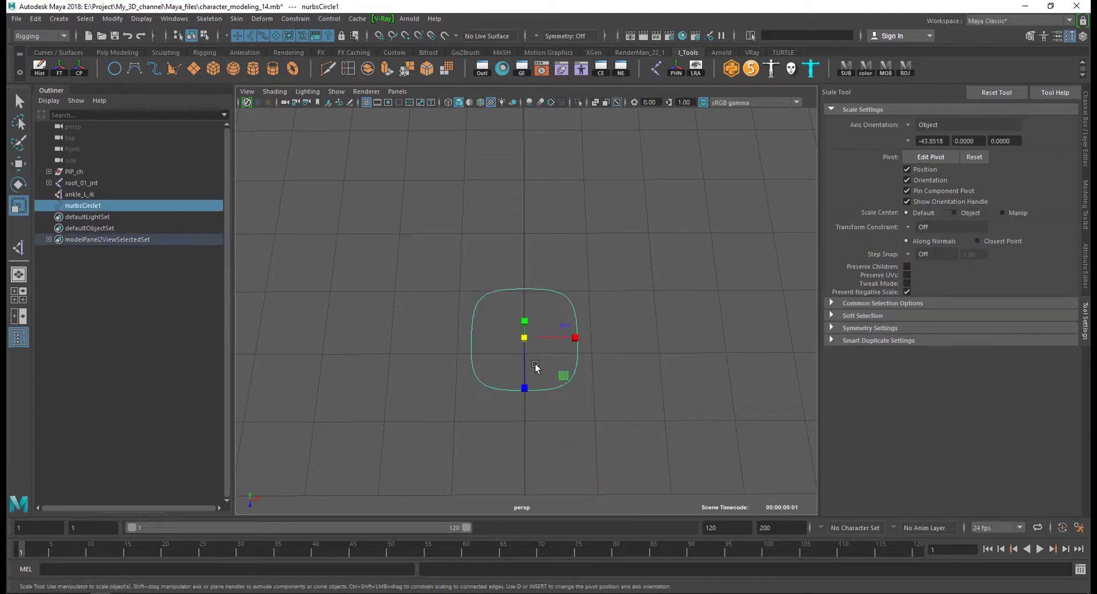
Stand the rounded-square curve upright by setting its Rotate X to 90.
key("w")
scroll(547, 378, "down", 8)
left_click_drag(558, 386, 530, 368, "alt")
middle_click_drag(530, 368, 521, 413, "alt")
scroll(521, 414, "up", 3)
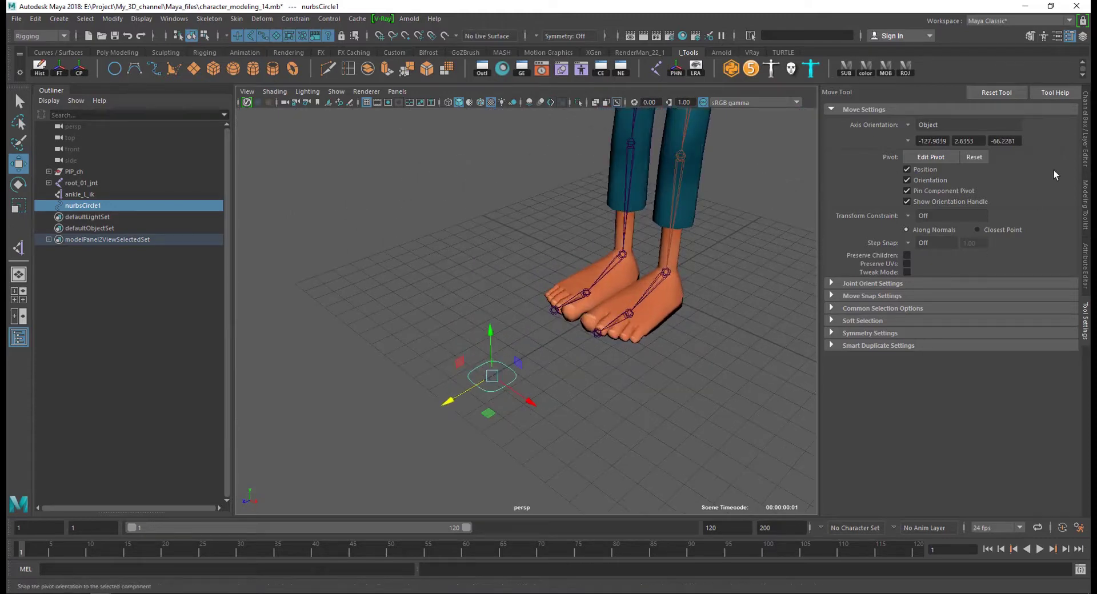
left_click(1084, 143)
left_click(1058, 141)
double_click(1058, 141)
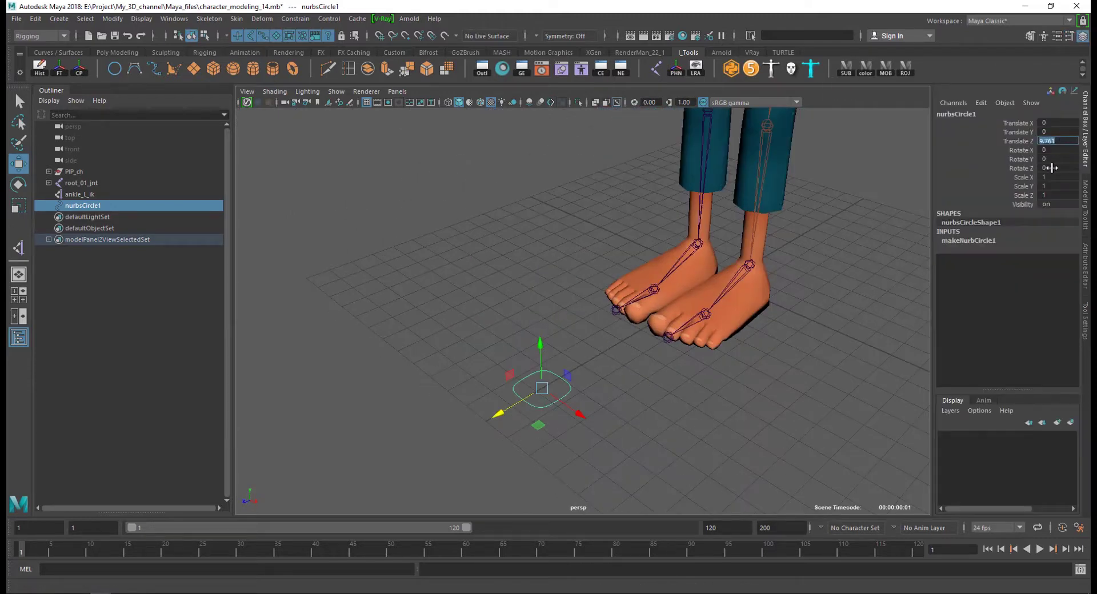
key("e")
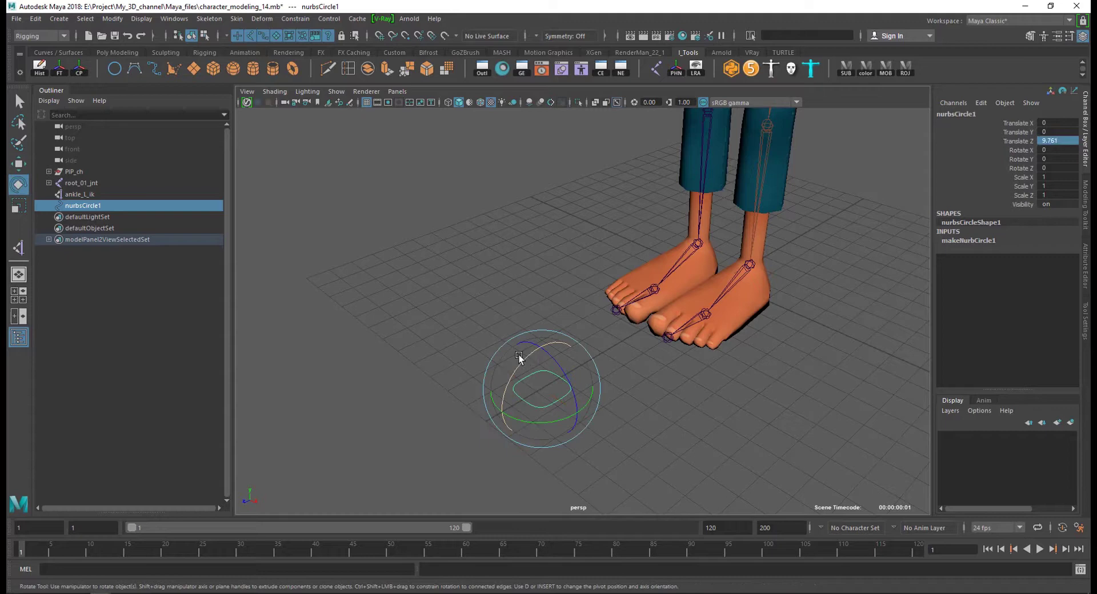
left_click_drag(518, 358, 520, 413)
double_click(1058, 151)
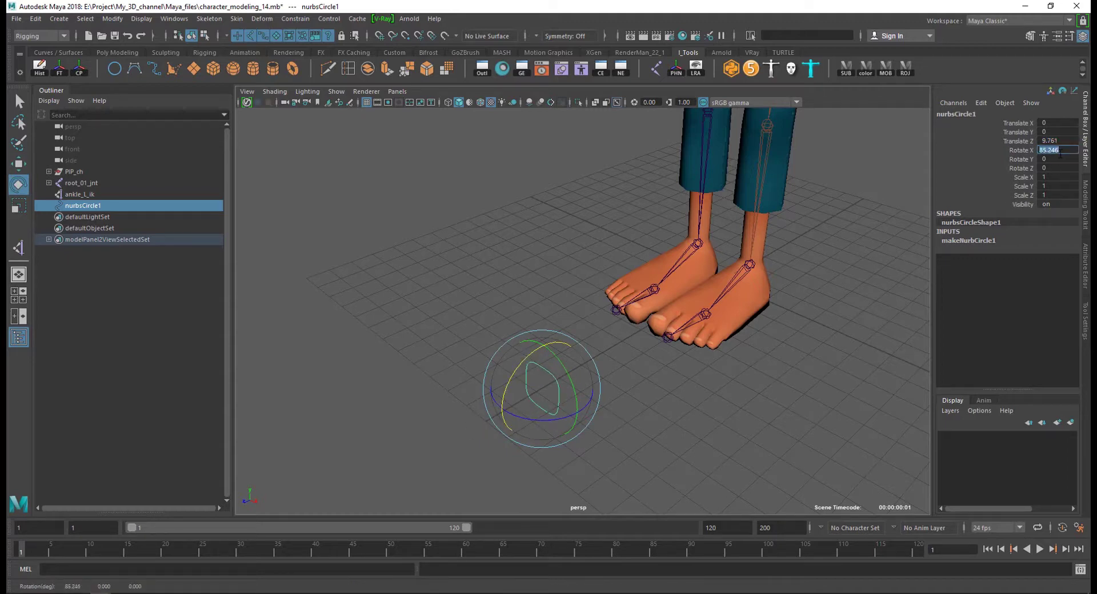
type("90")
key("Return")
Scale the upright control curve down uniformly to about 0.78.
left_click(553, 251)
left_click(535, 378)
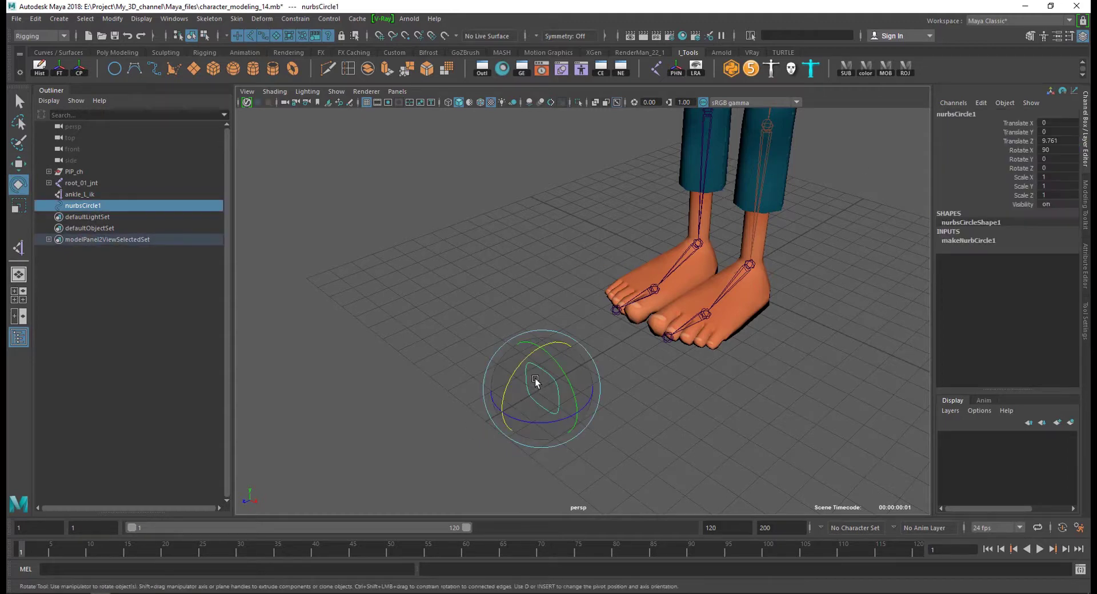
key("r")
left_click_drag(544, 387, 534, 390)
left_click(592, 416)
scroll(593, 416, "down", 4)
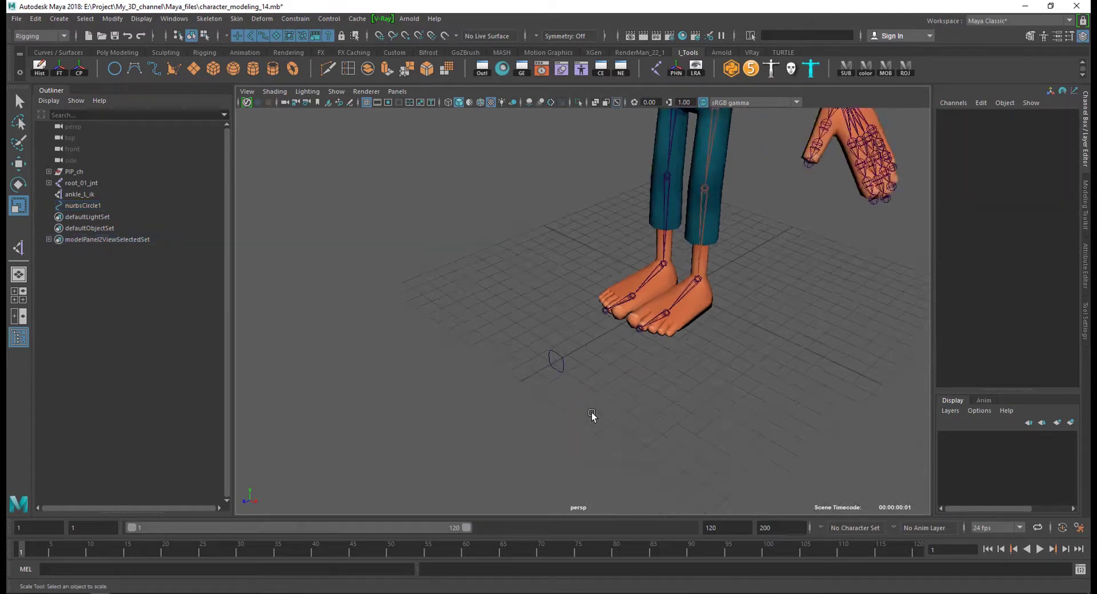
left_click_drag(593, 416, 595, 404, "alt")
Delete the construction history of the control curve in front of the feet.
left_click(548, 357)
scroll(547, 360, "up", 2)
left_click_drag(558, 364, 529, 317)
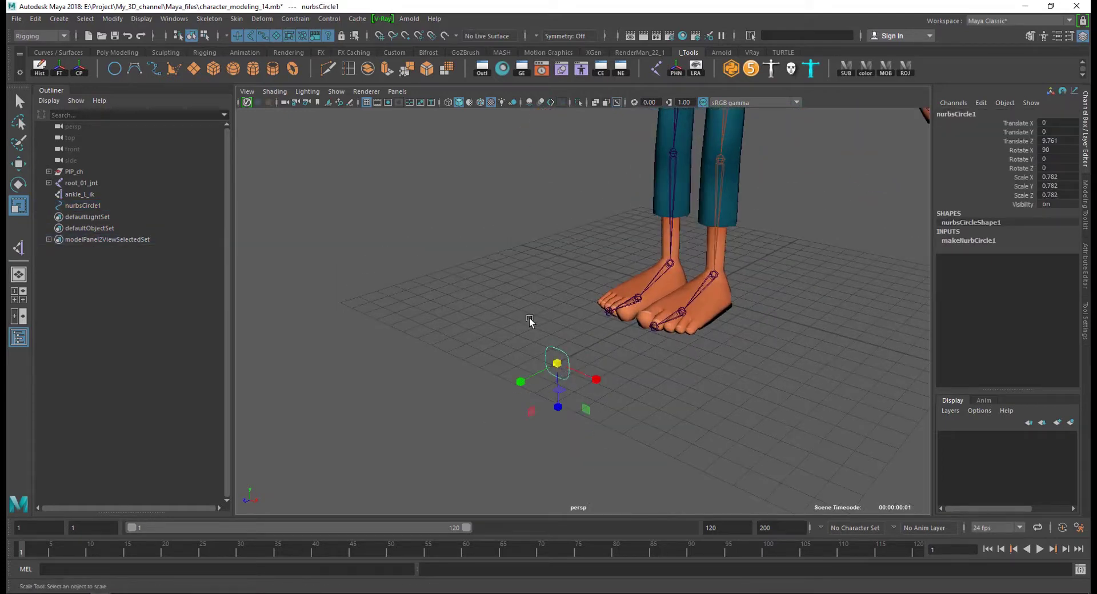
left_click_drag(294, 195, 455, 314, "alt")
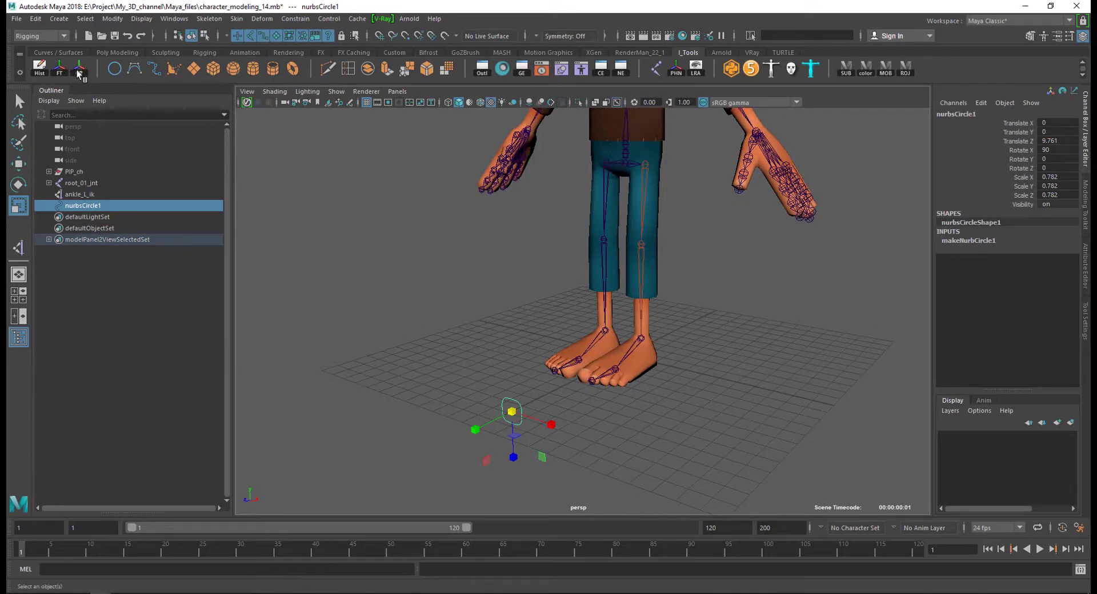
left_click(36, 19)
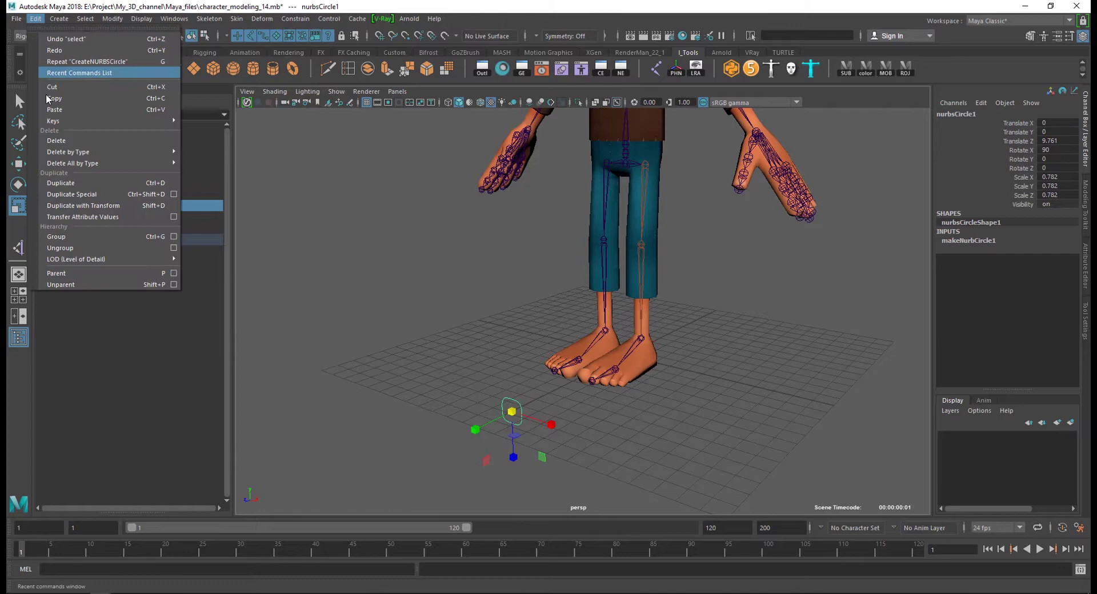
mouse_move(52, 152)
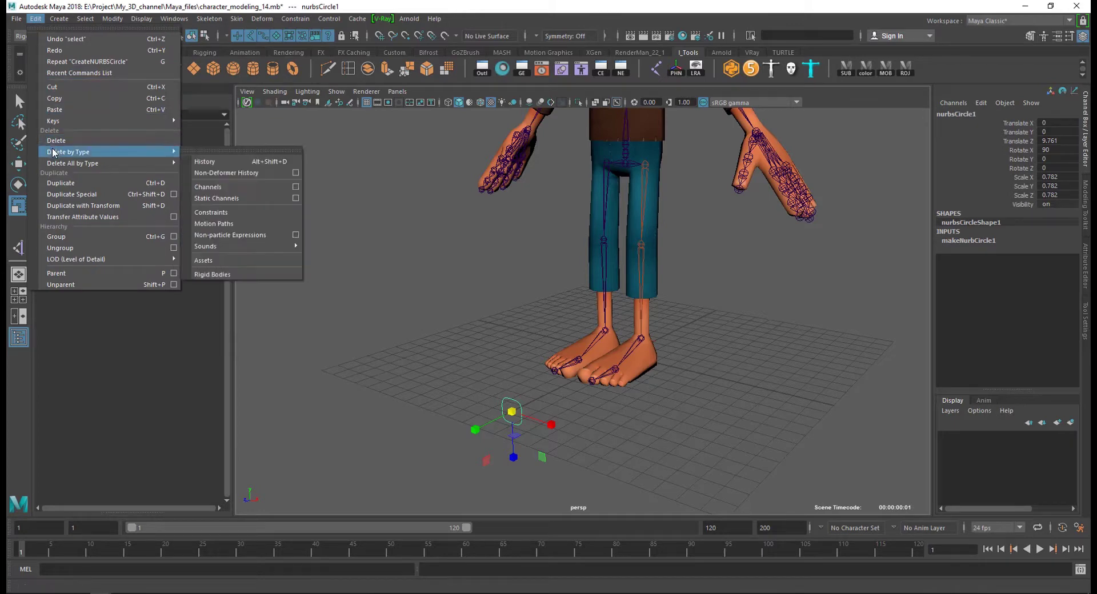
left_click(204, 162)
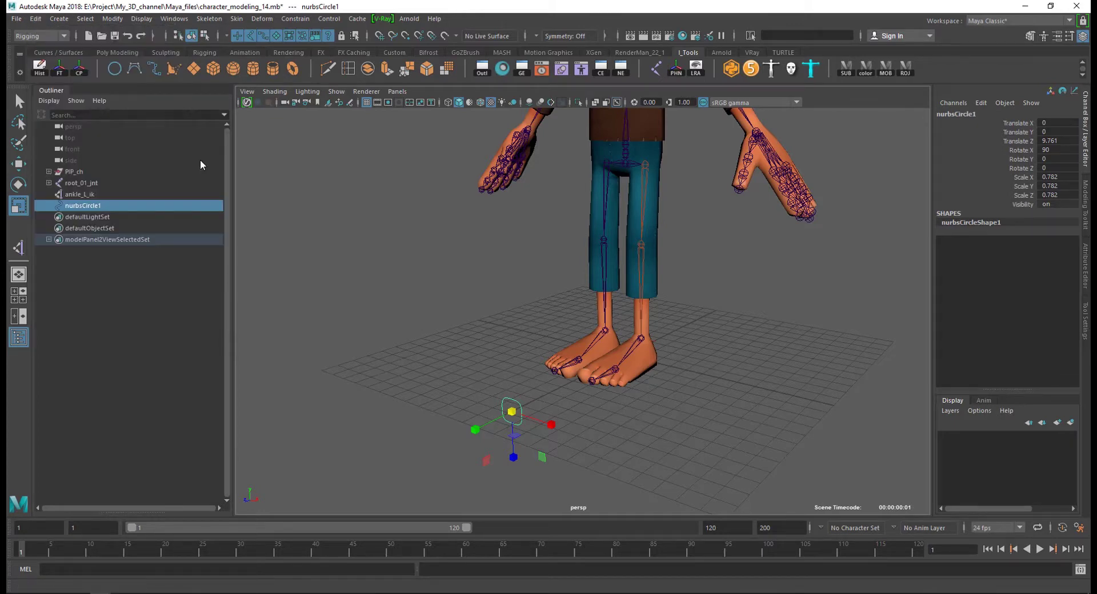
left_click(436, 357)
left_click_drag(496, 377, 513, 422)
Freeze the control curve's transformations.
left_click(109, 20)
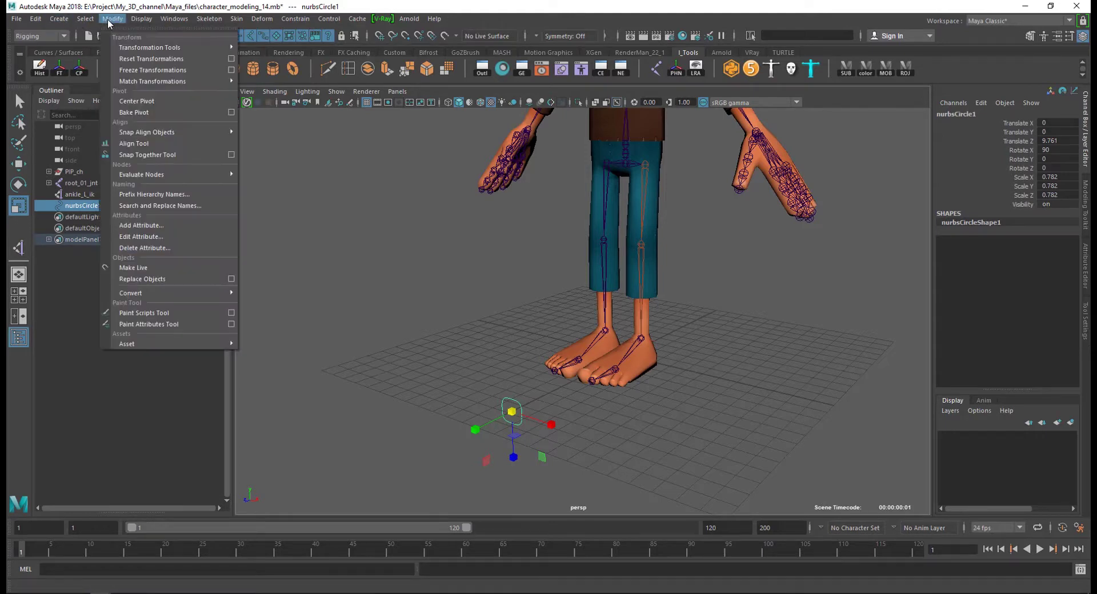
left_click(142, 71)
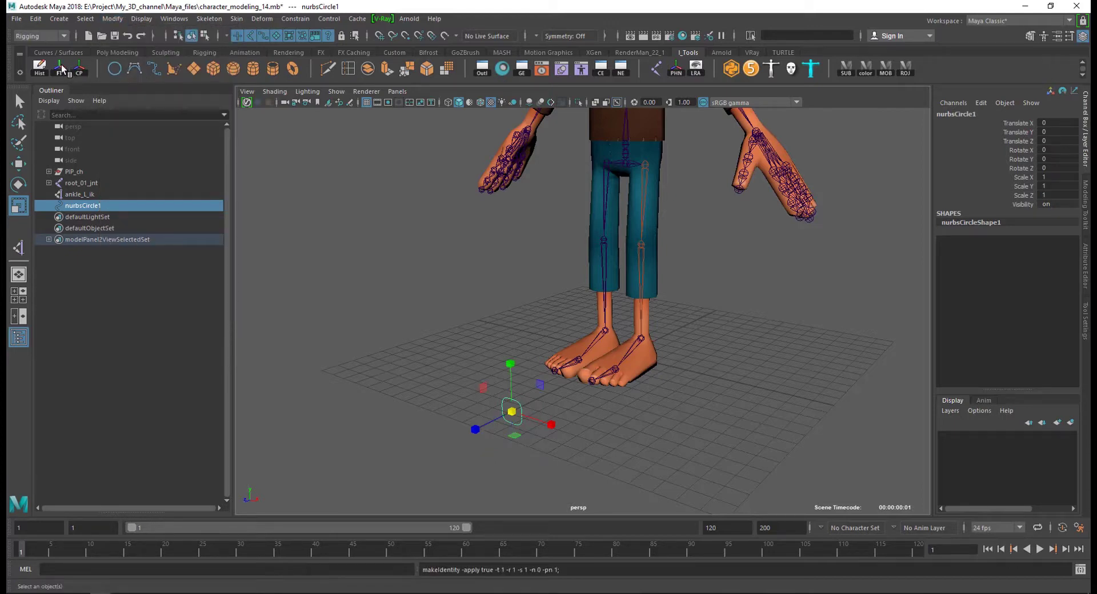
left_click_drag(492, 387, 532, 447)
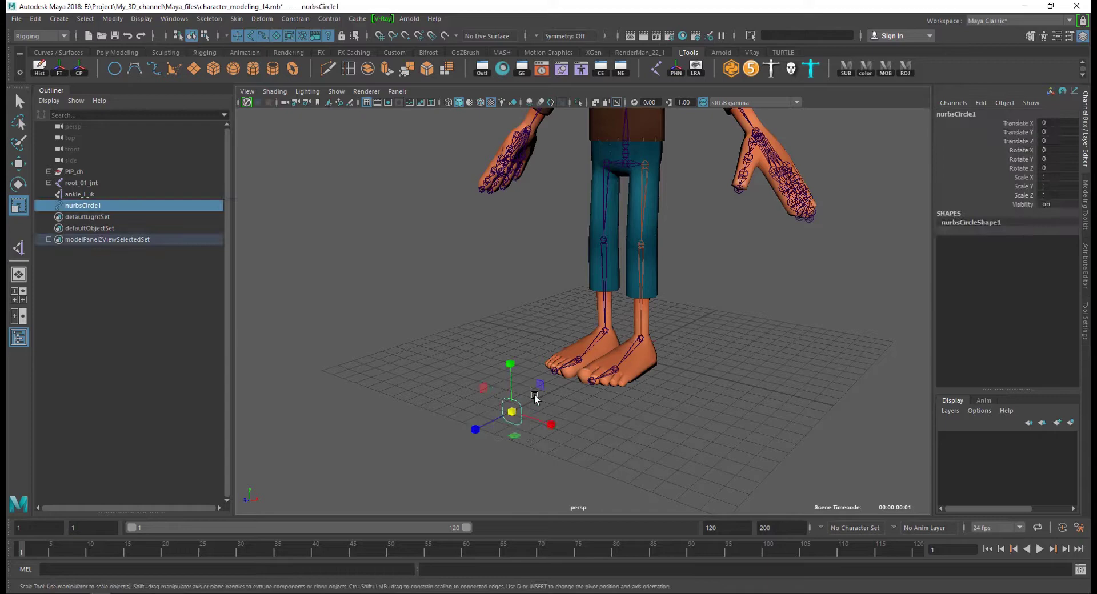
Center the pivot of the control curve.
left_click(112, 19)
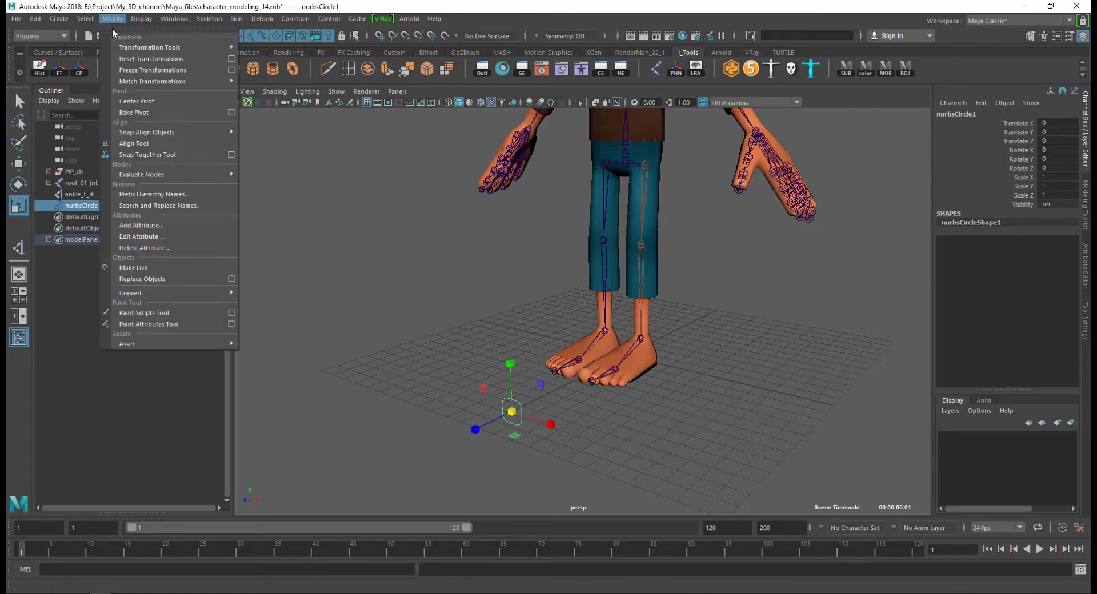
mouse_move(136, 80)
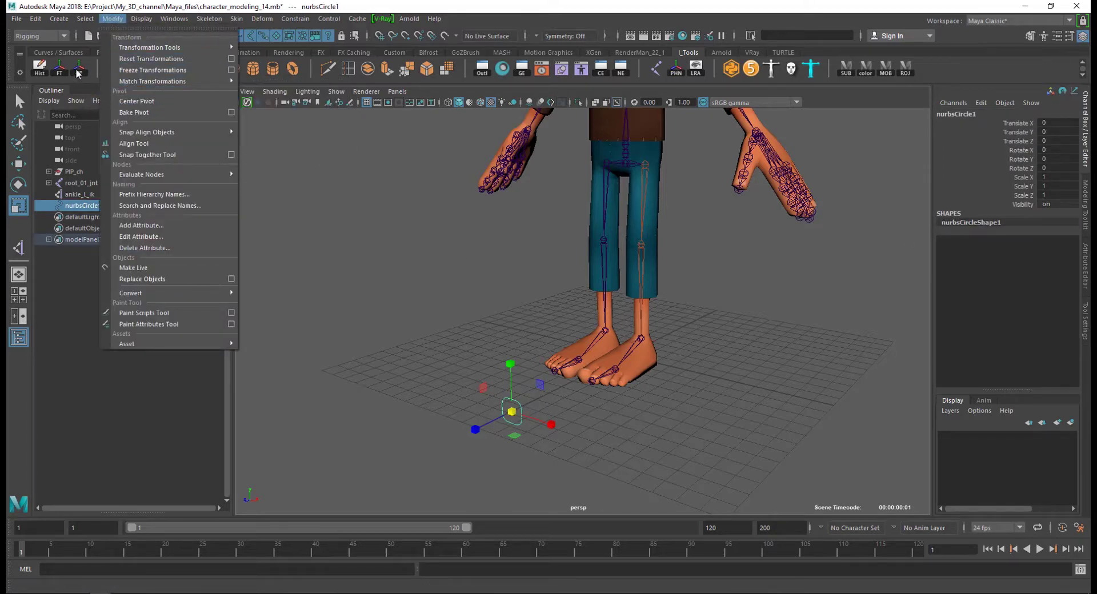
left_click(137, 101)
left_click(495, 382)
left_click_drag(495, 382, 522, 454)
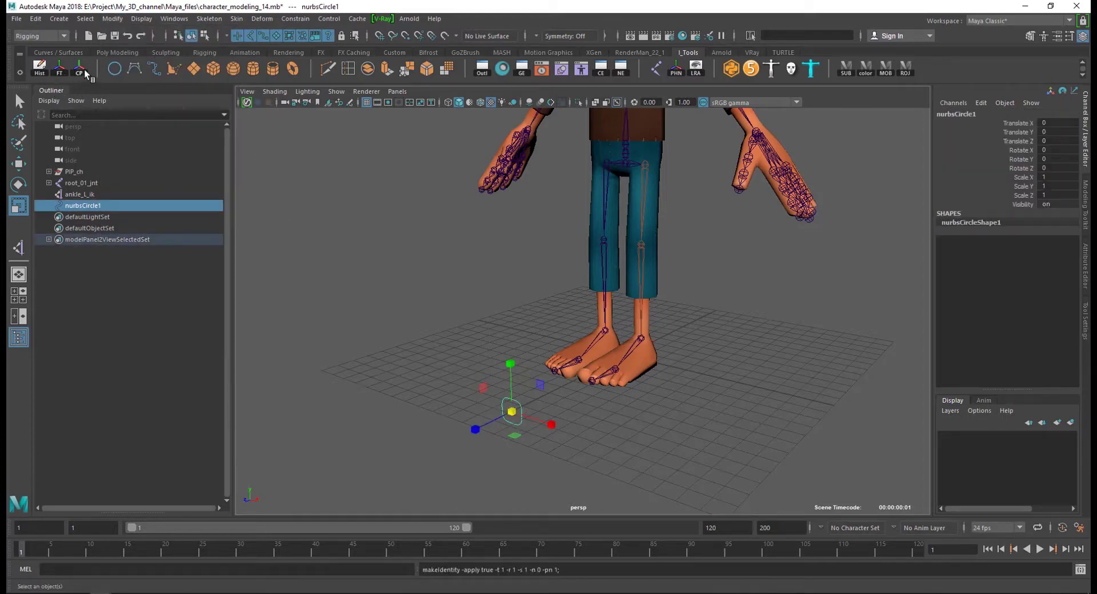
left_click(535, 399)
left_click_drag(497, 384, 512, 417)
Move the control curve onto the left knee joint using point snapping.
key("w")
scroll(520, 422, "down", 2)
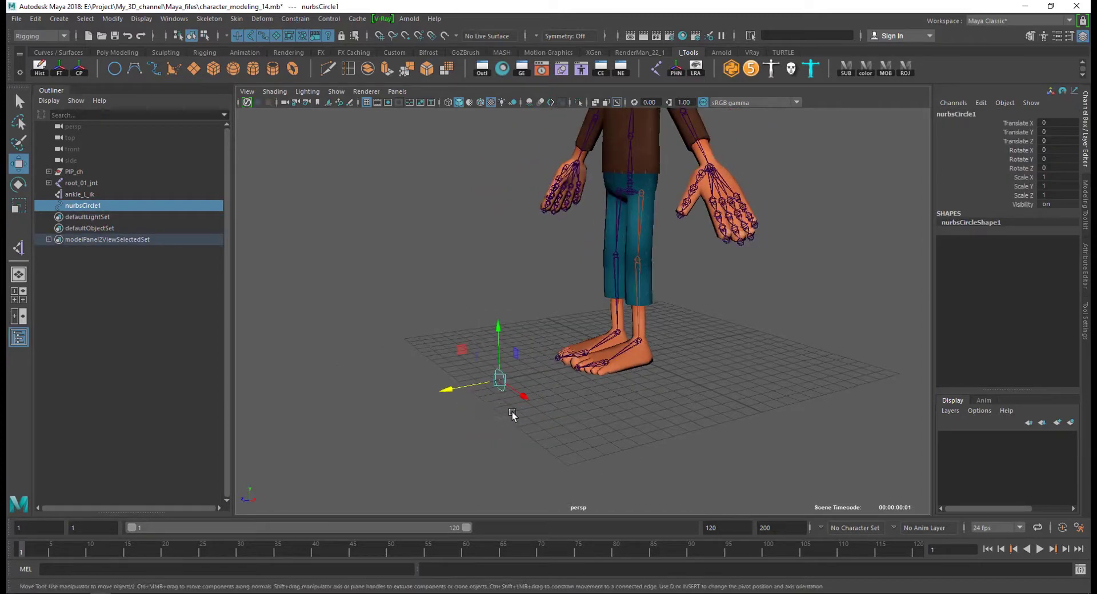
middle_click_drag(512, 416, 493, 407, "alt")
scroll(492, 407, "up", 3)
left_click_drag(493, 406, 509, 408, "alt")
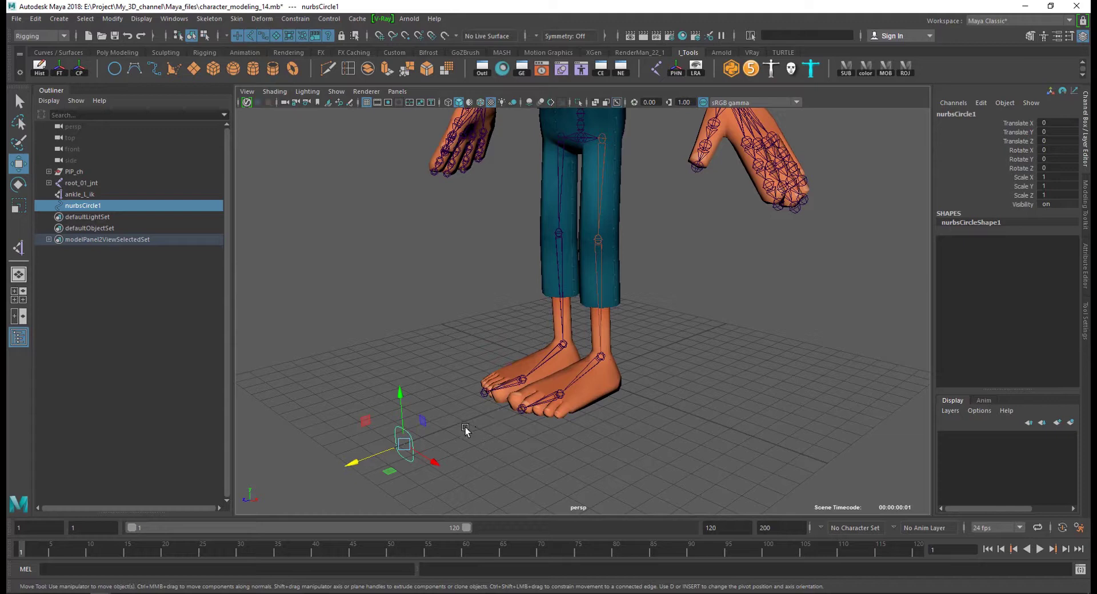
key("v")
key("v")
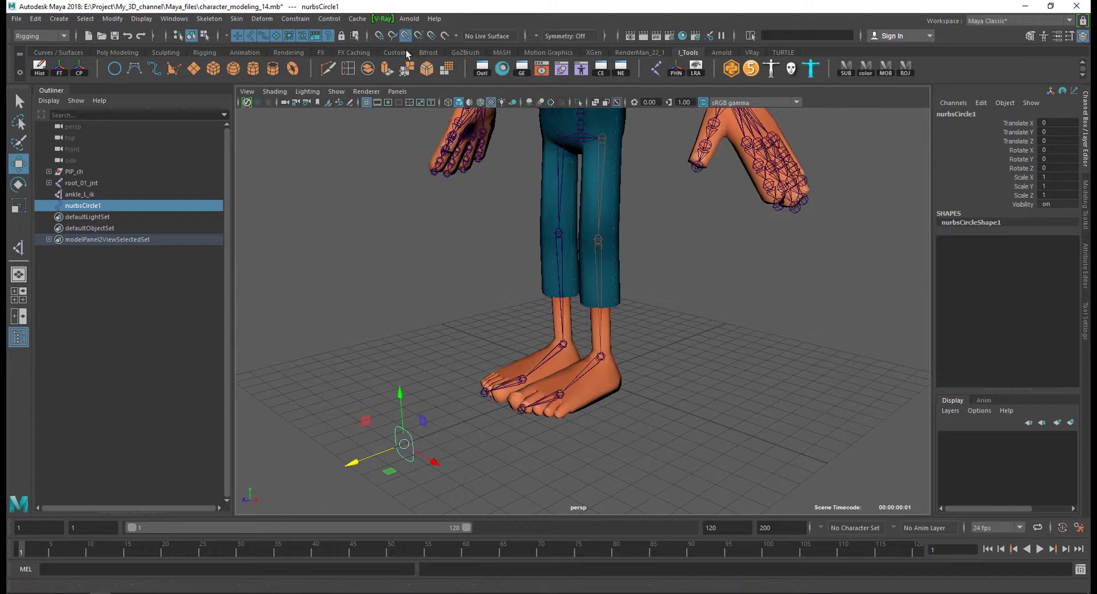
left_click_drag(404, 444, 760, 252)
scroll(605, 309, "up", 6)
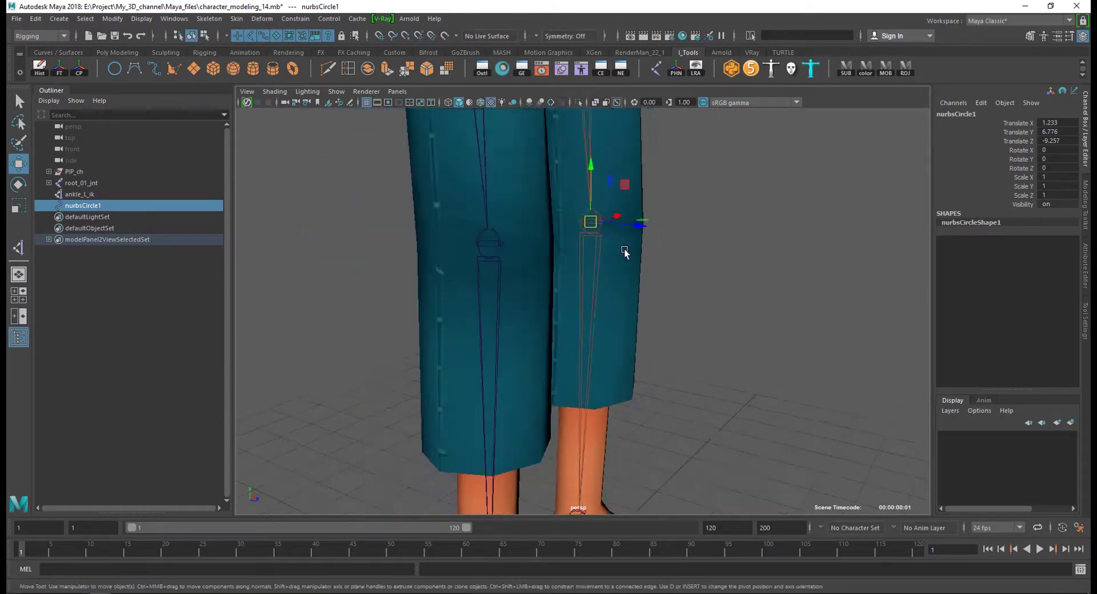
Move the control curve straight forward along Z so it sits in front of the left knee.
scroll(625, 252, "down", 6)
left_click_drag(658, 268, 326, 311, "alt")
scroll(540, 289, "down", 3)
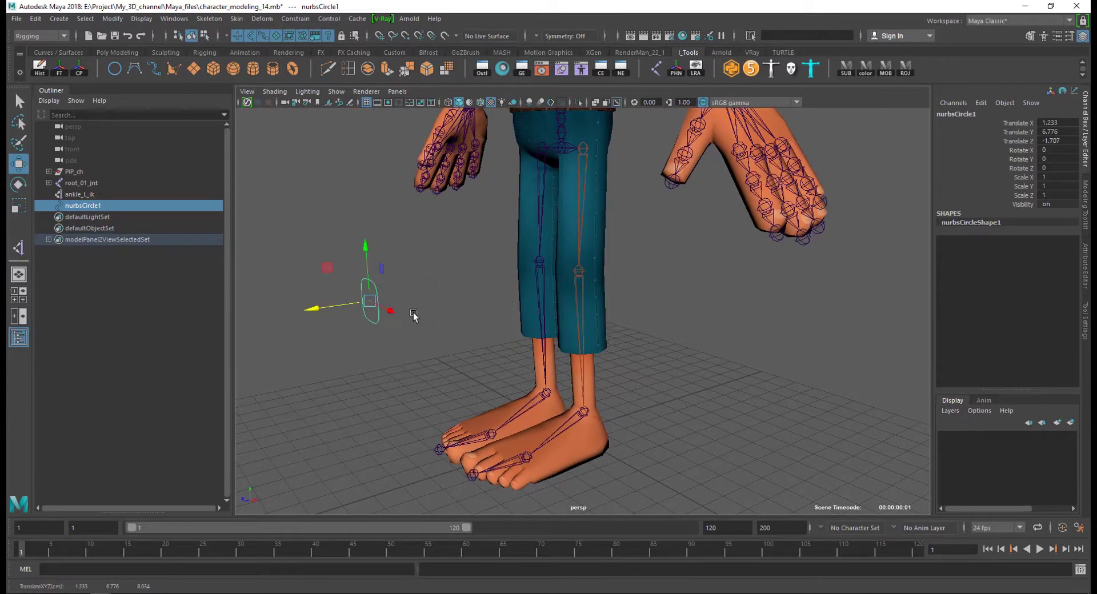
left_click_drag(414, 316, 449, 290, "alt")
left_click_drag(499, 314, 490, 325, "alt")
left_click_drag(443, 295, 448, 295)
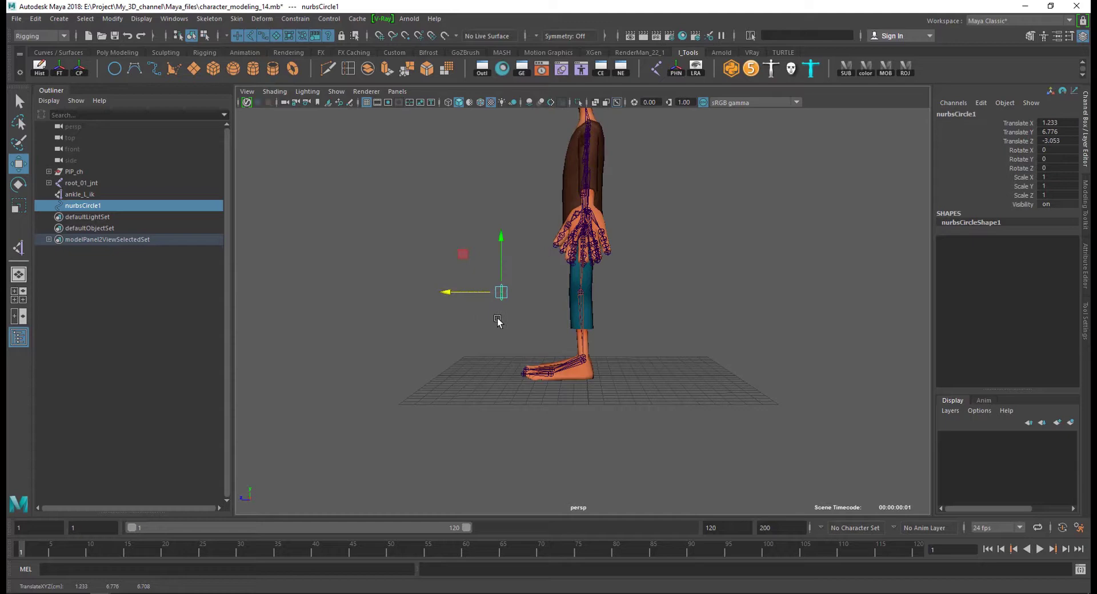
left_click(464, 346)
left_click_drag(514, 345, 539, 347, "alt")
scroll(480, 240, "up", 3)
left_click_drag(457, 233, 286, 217)
Freeze the transformations of the control curve at its position in front of the knee.
left_click(59, 69)
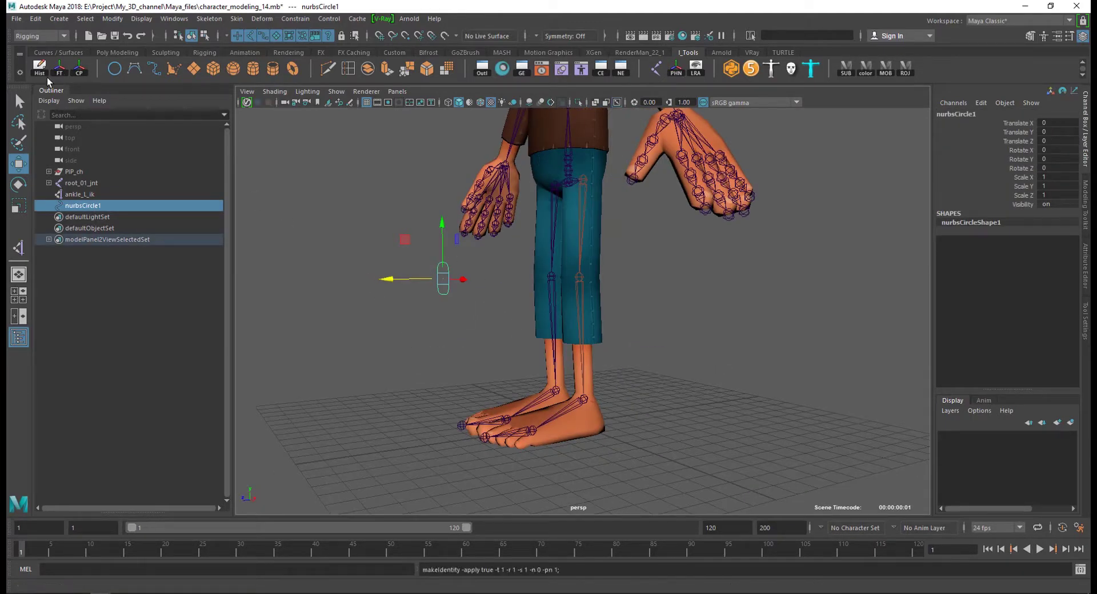
left_click(443, 304)
left_click_drag(413, 306, 472, 260)
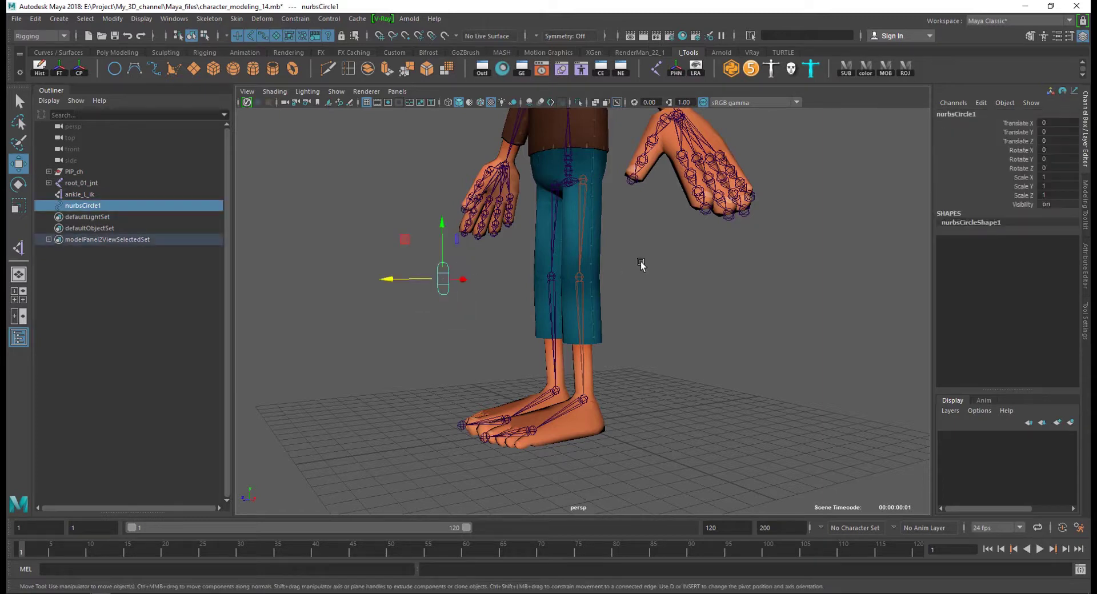
Assign a blue override color to the knee control curve with the overrideColor tool.
scroll(532, 333, "down", 4)
left_click_drag(531, 332, 524, 325, "alt")
scroll(524, 325, "up", 3)
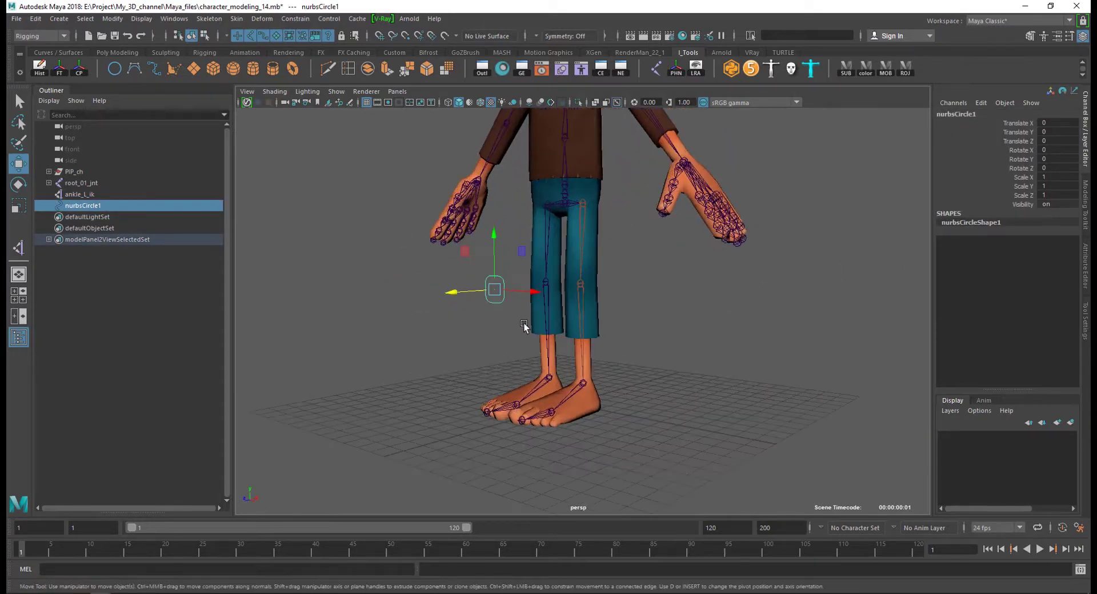
middle_click_drag(524, 325, 533, 354, "alt")
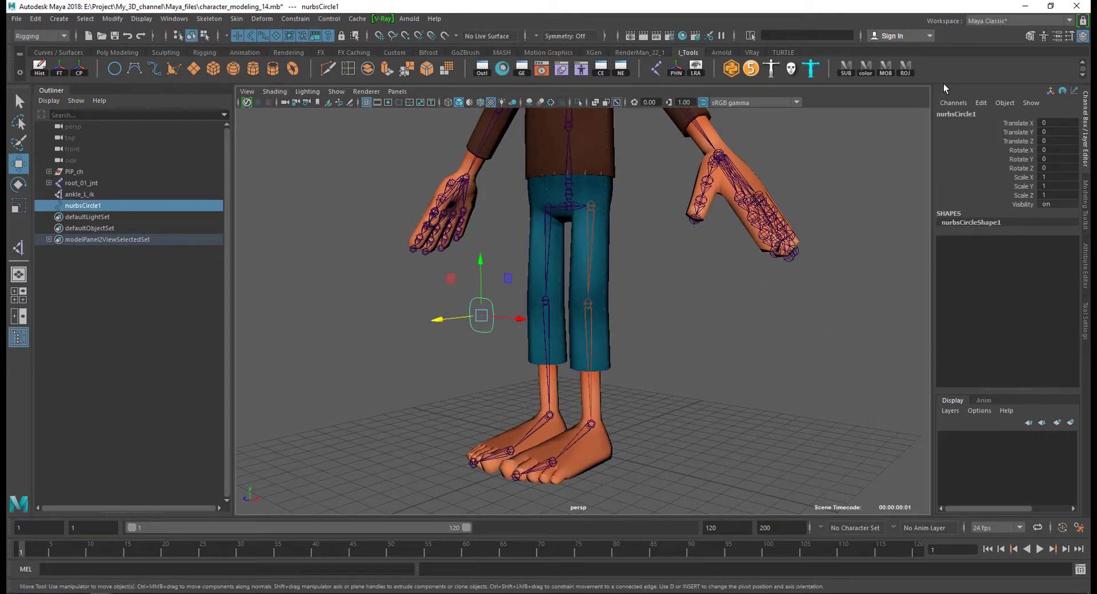
left_click(868, 71)
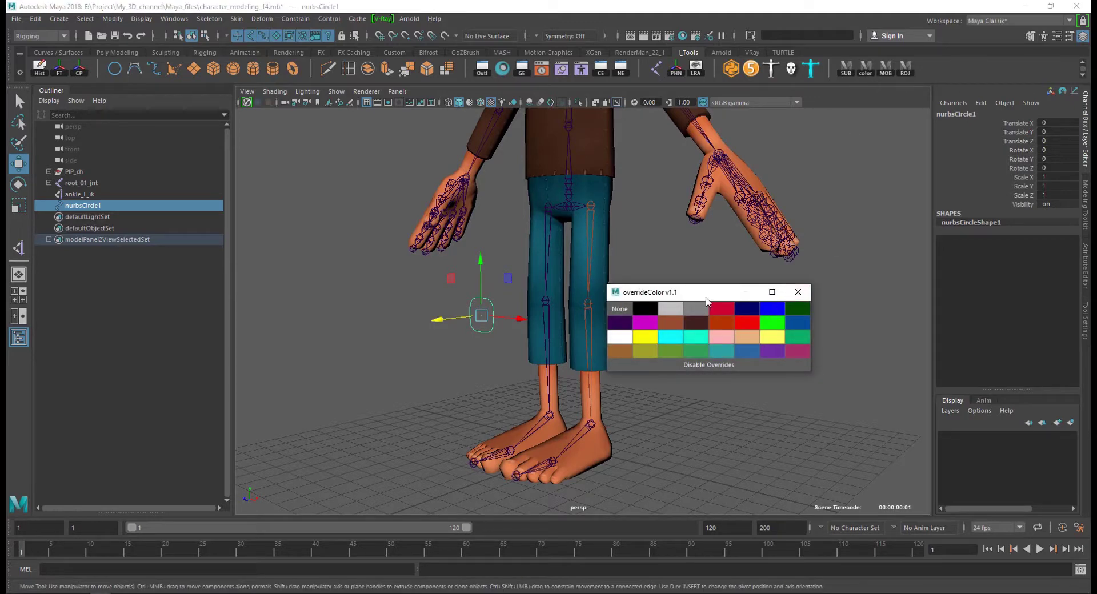
left_click_drag(707, 302, 750, 304)
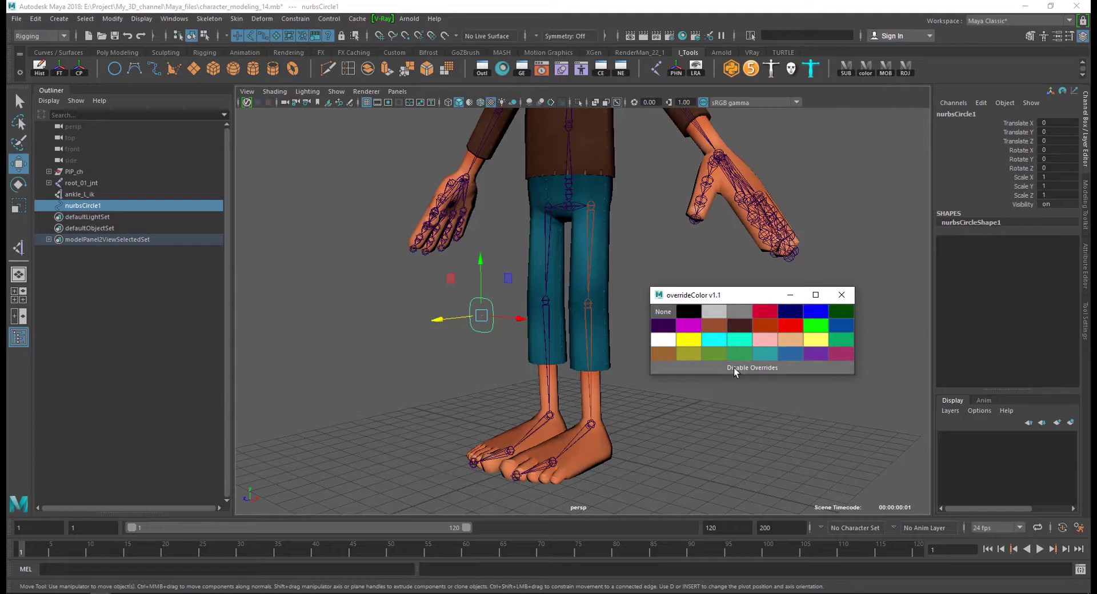
left_click(499, 386)
left_click_drag(428, 386, 506, 280)
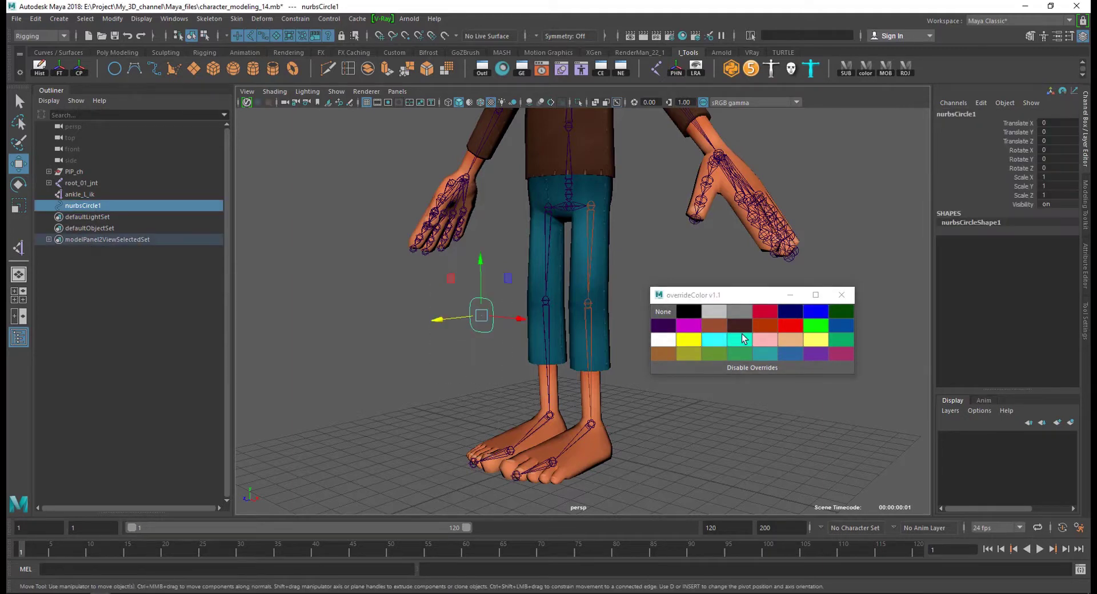
left_click(439, 388)
left_click_drag(439, 389, 537, 308)
left_click(424, 406)
left_click(842, 294)
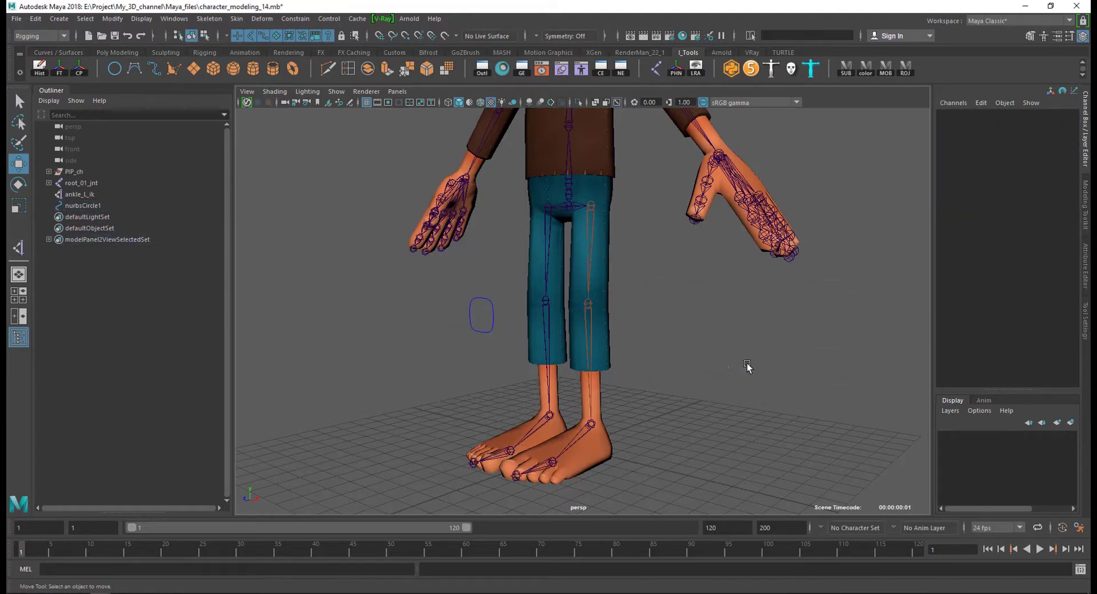
Inspect the color setting under the knee control curve's Drawing Overrides attributes.
left_click(476, 325)
left_click(1083, 260)
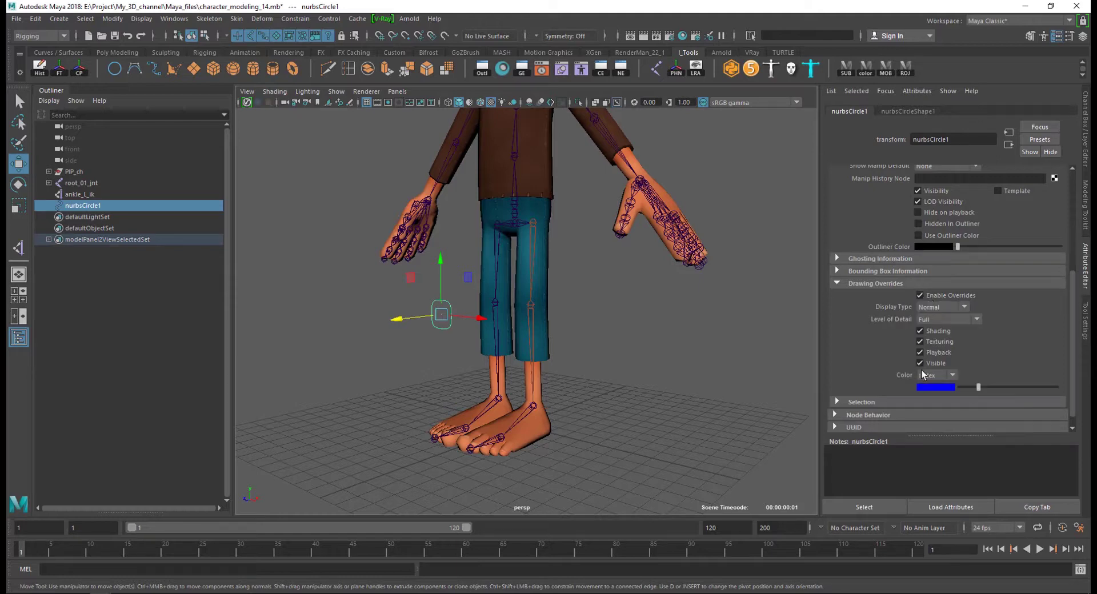
left_click_drag(971, 387, 980, 386)
left_click(426, 351)
left_click(450, 323)
left_click(460, 291)
left_click_drag(473, 289, 403, 355)
left_click(838, 283)
left_click(715, 331)
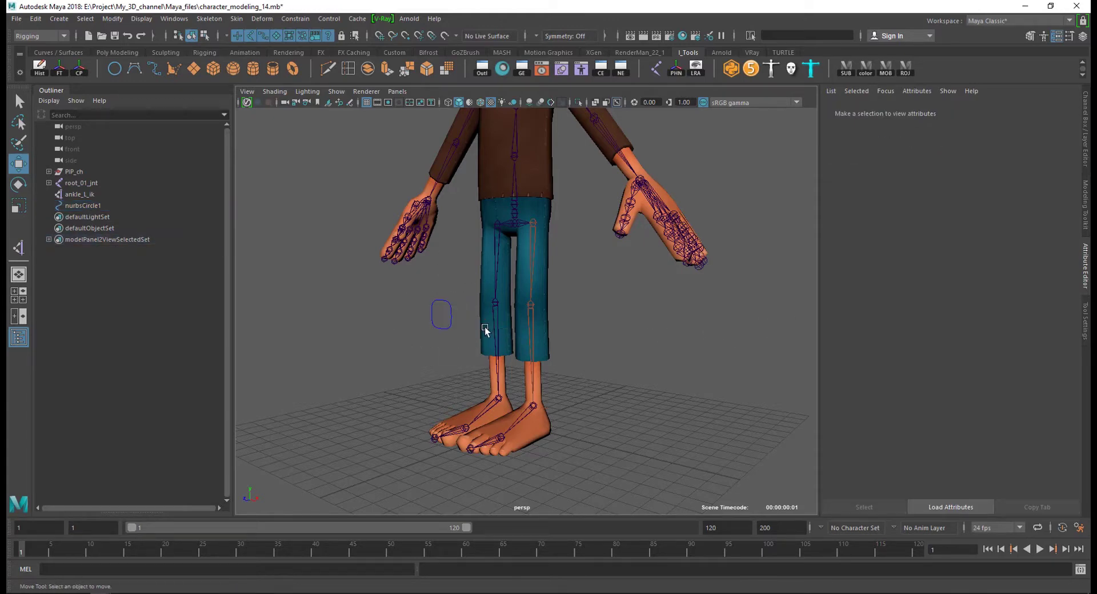
Apply a Pole Vector constraint from the knee control curve to the ankle_L_ik handle.
scroll(484, 328, "down", 8)
mouse_move(557, 344)
left_mouse_down("alt")
mouse_move(652, 350)
mouse_move(551, 343)
left_mouse_up("alt")
scroll(525, 340, "up", 8)
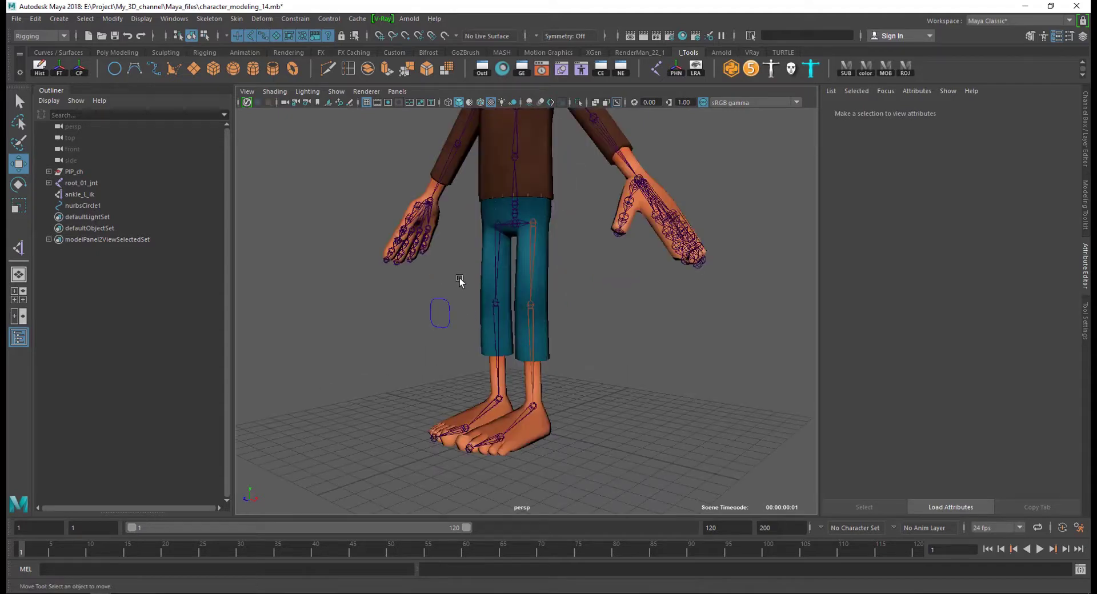
left_click_drag(460, 279, 388, 347)
scroll(549, 404, "up", 5)
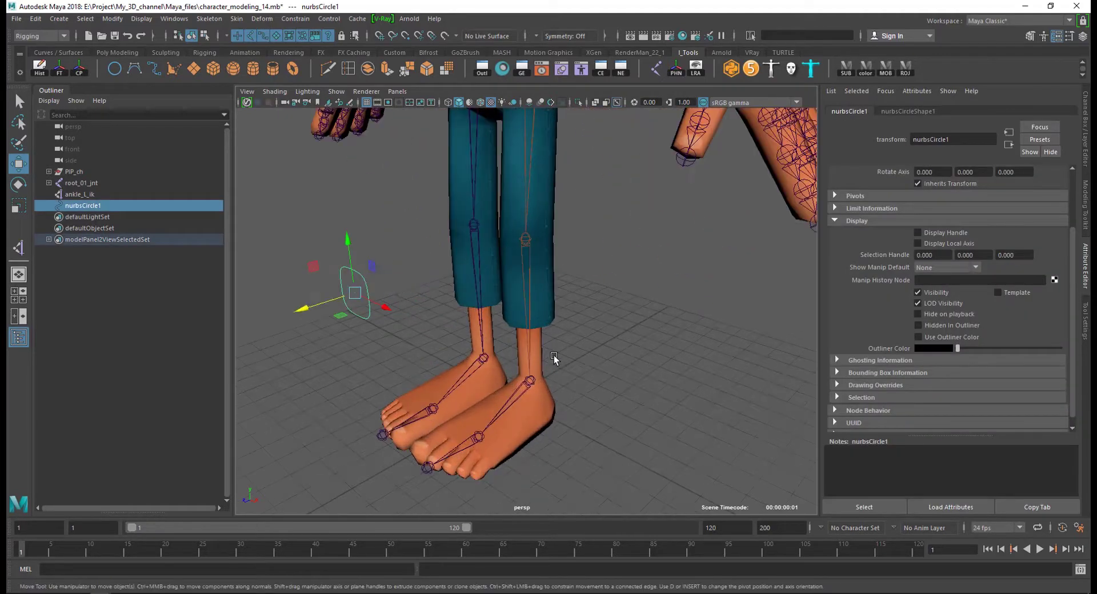
left_click(528, 384, "shift")
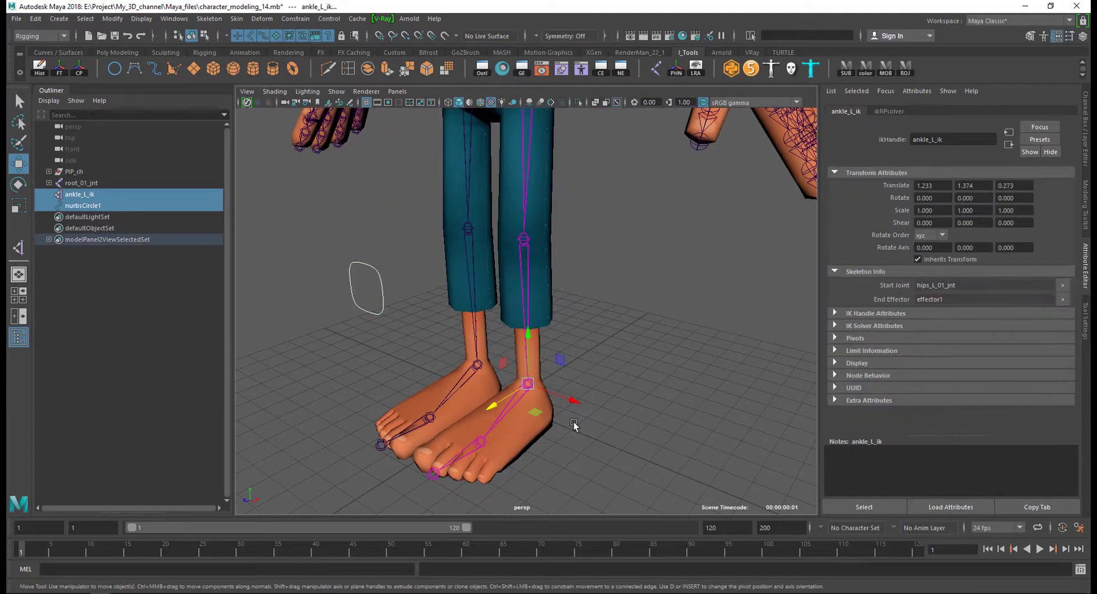
left_click_drag(574, 425, 584, 416, "alt")
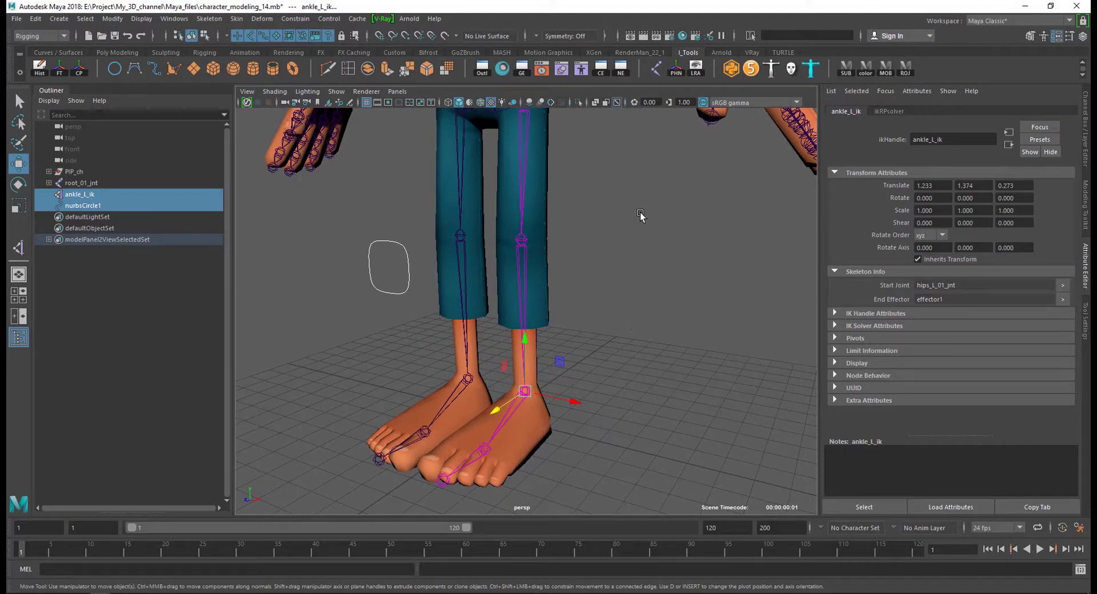
key("space")
left_click(662, 256)
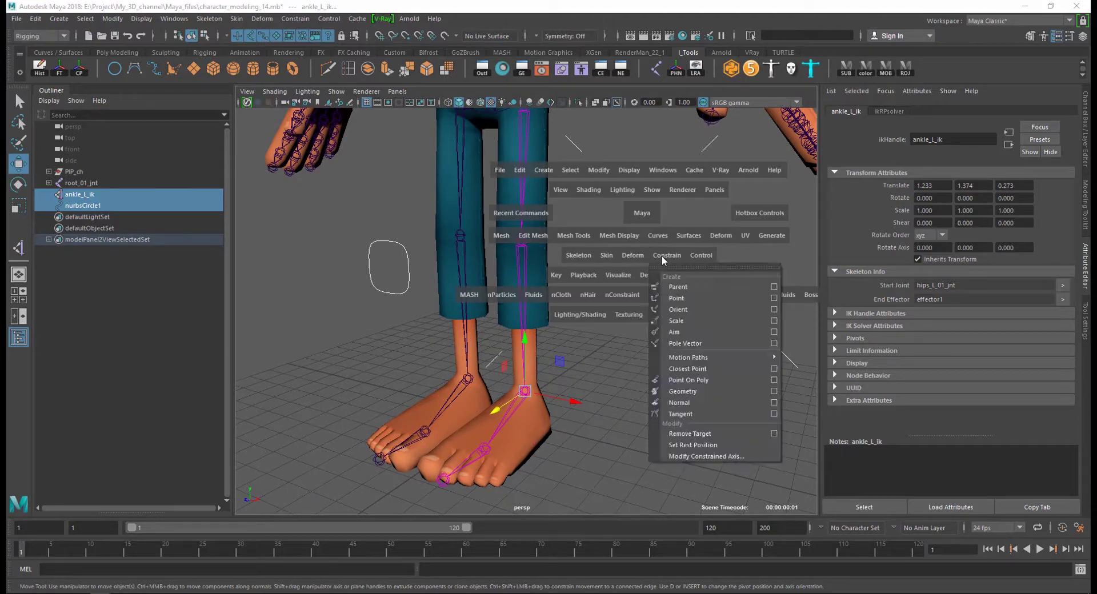
left_click(688, 344)
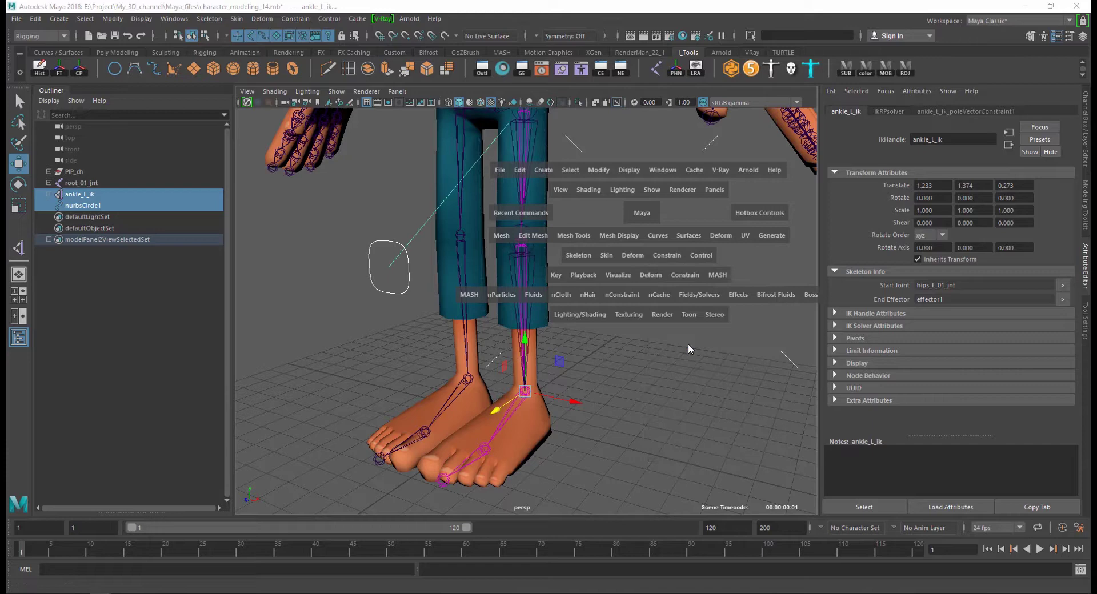
left_click(478, 259)
Move the knee control curve sideways to test the pole vector, and undo the move.
left_click_drag(478, 258, 474, 312, "alt")
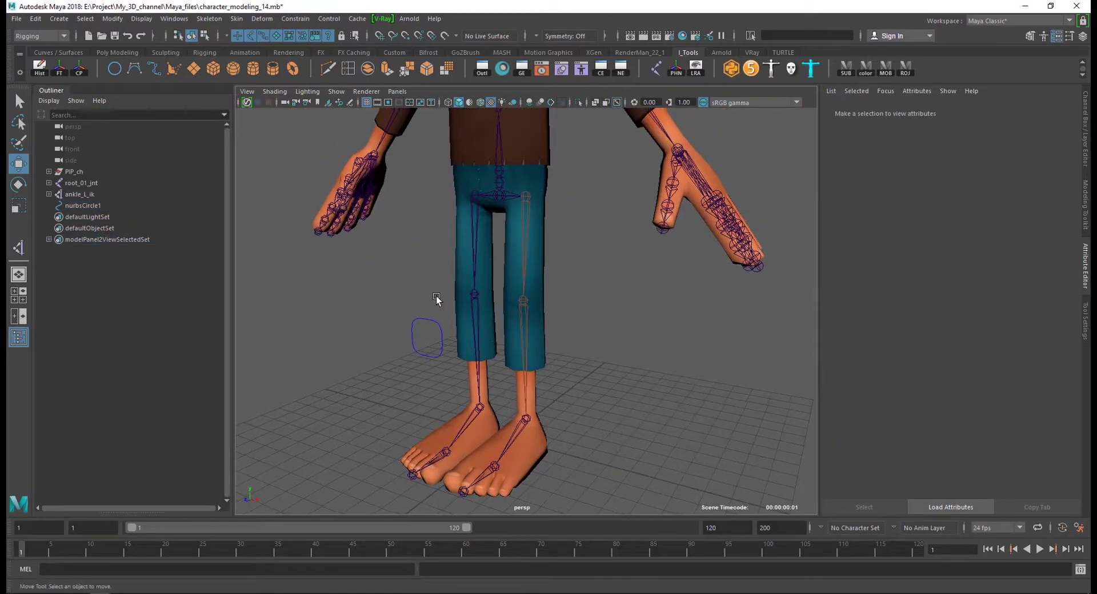
left_click(440, 331)
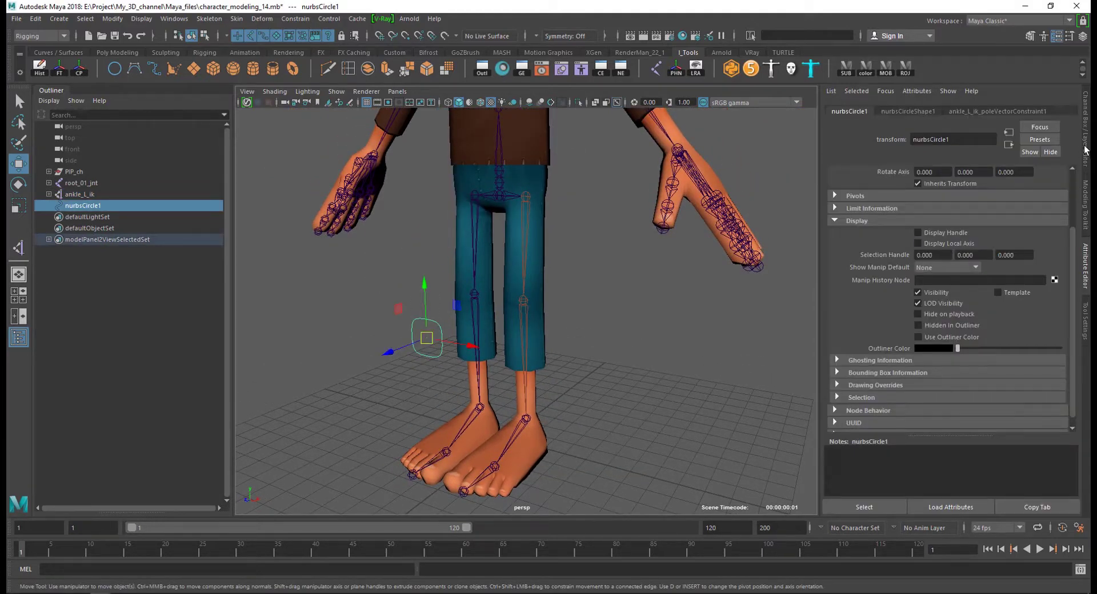
left_click(1086, 150)
left_click_drag(563, 344, 637, 354)
key("ctrl+z")
left_click(613, 319)
Create a NURBS circle at the origin as the control for the left foot.
middle_click_drag(618, 348, 598, 371, "alt")
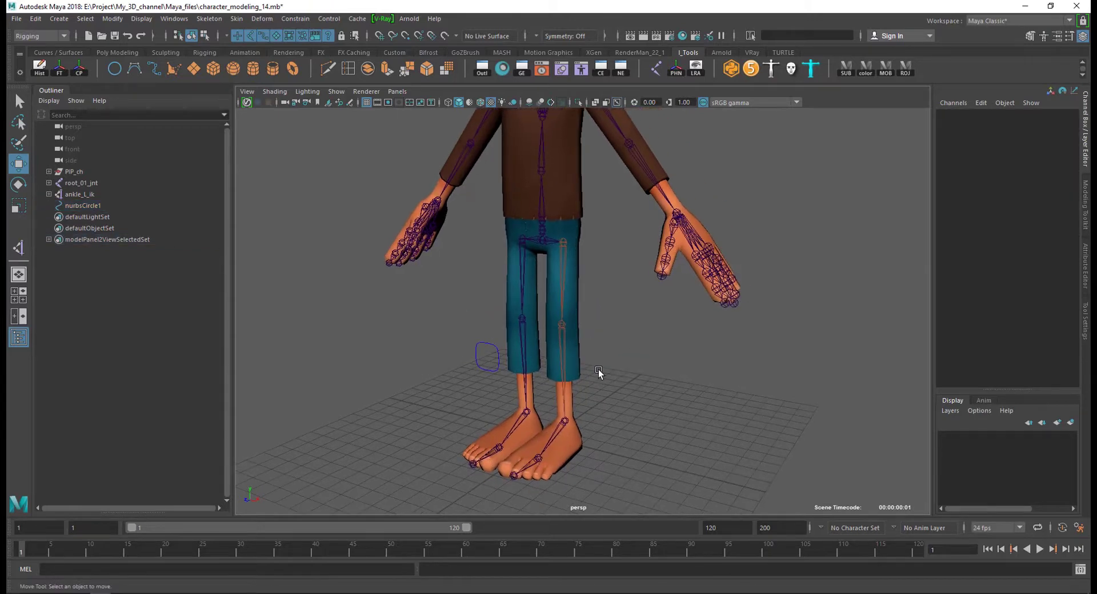
left_click_drag(598, 369, 736, 405, "alt")
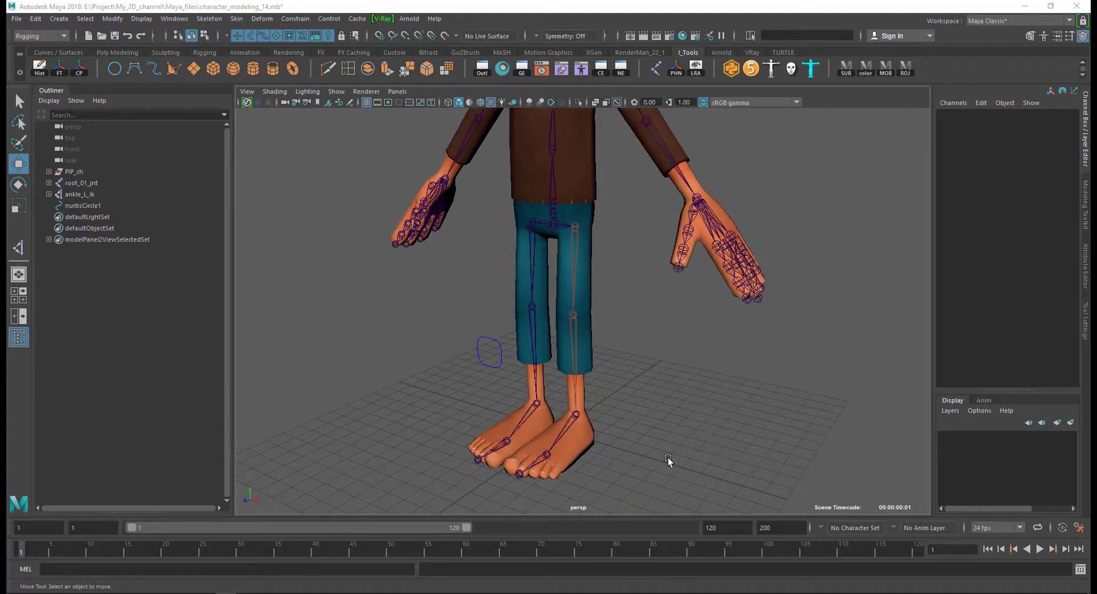
scroll(605, 447, "down", 3)
middle_click_drag(605, 447, 612, 372, "alt")
left_click_drag(613, 371, 643, 423, "alt")
scroll(644, 423, "up", 3)
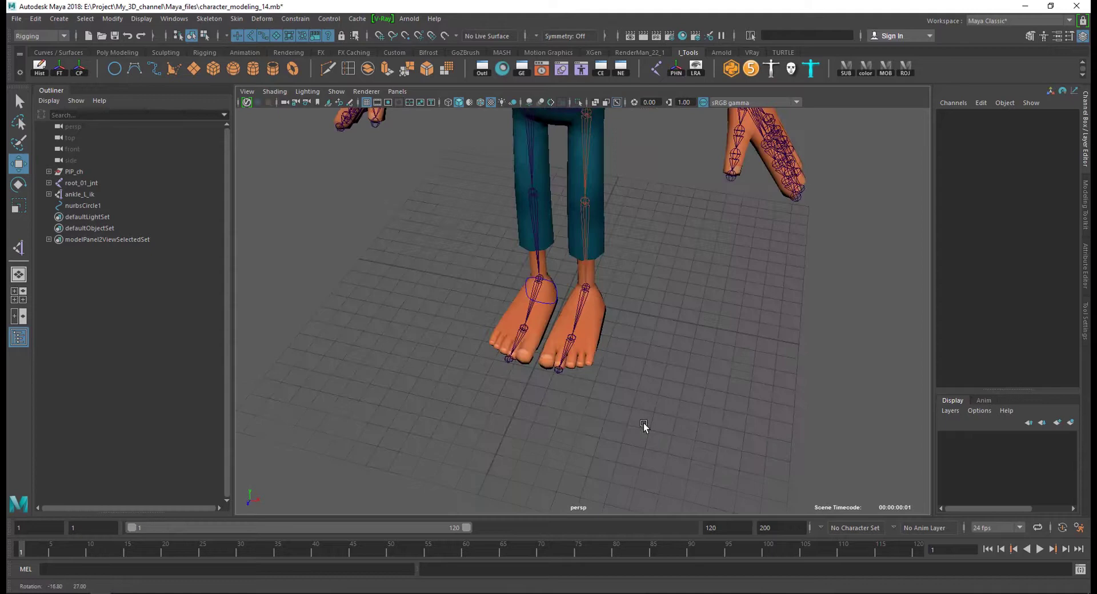
right_click_drag(685, 347, 683, 348)
left_click_drag(684, 347, 378, 292, "alt")
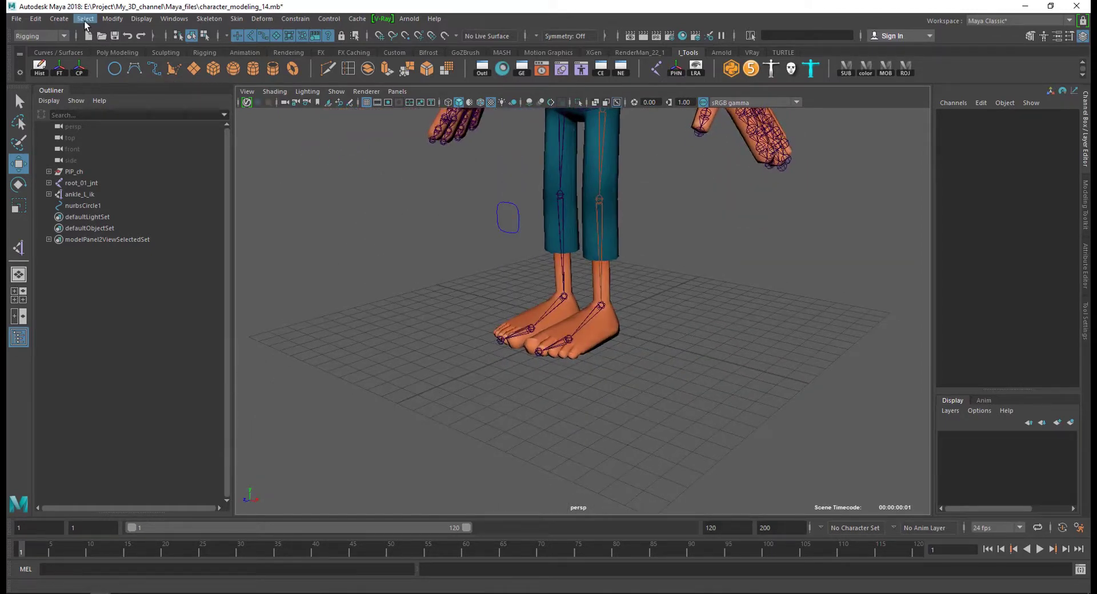
left_click(56, 19)
mouse_move(143, 47)
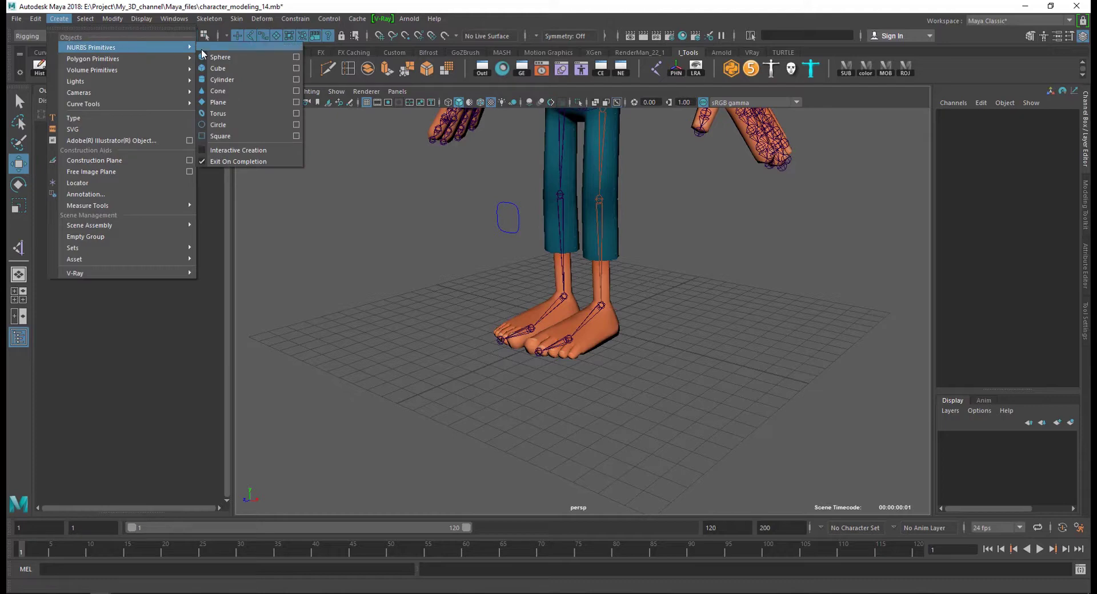
left_click(218, 126)
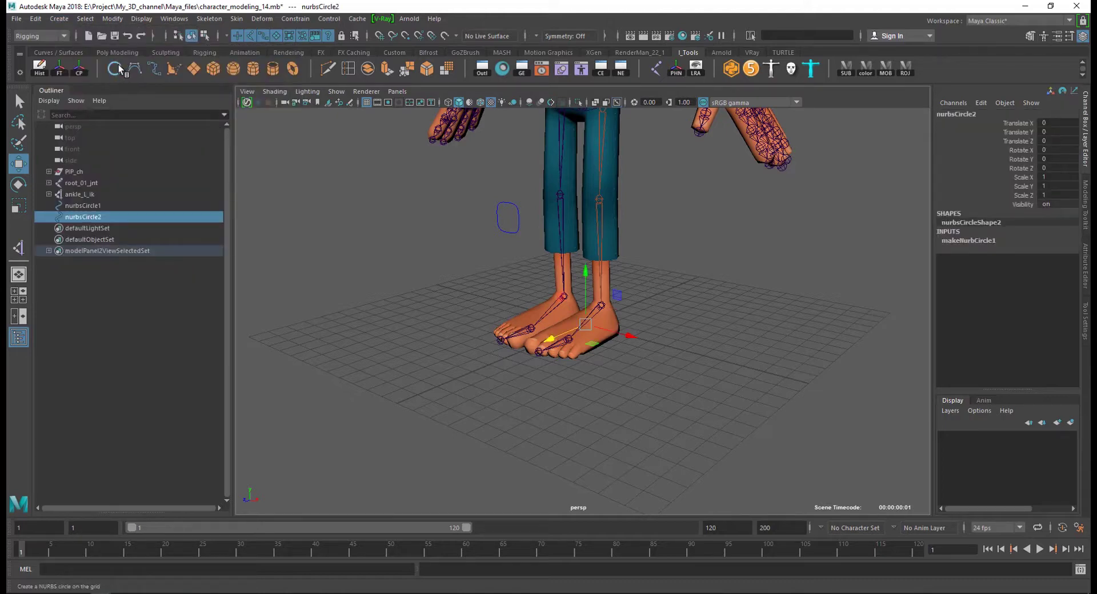
Move the new circle along the ground under the left foot, to about X 1.25 and Z 1.78.
left_click_drag(547, 343, 596, 300)
scroll(543, 393, "up", 3)
left_click_drag(659, 378, 592, 327, "alt")
scroll(589, 329, "up", 3)
middle_click_drag(585, 329, 664, 344, "alt")
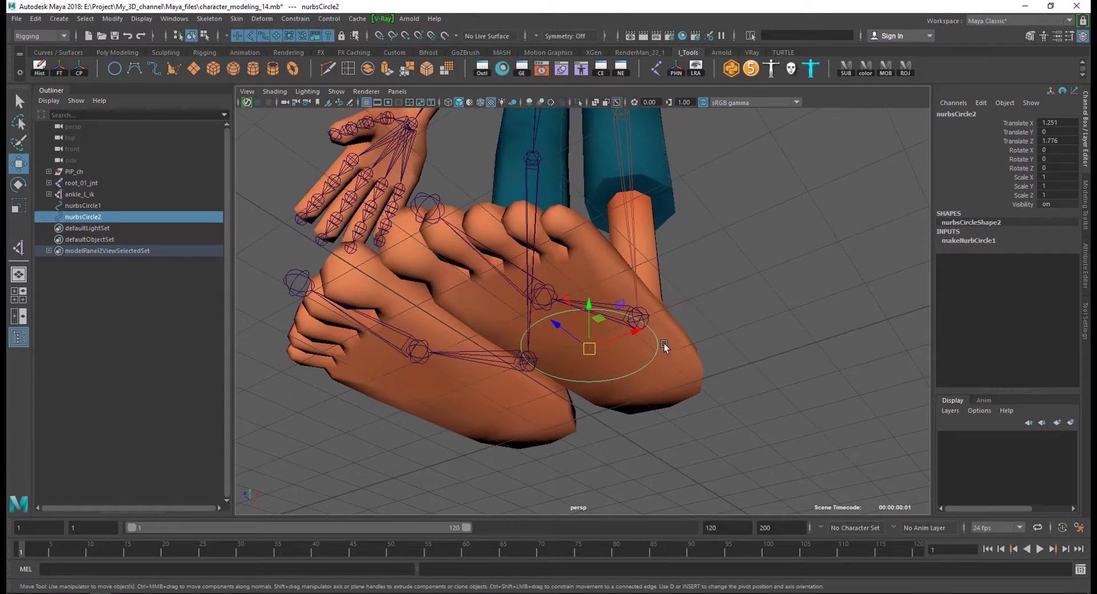
Select the circle's three front control vertices and move them forward past the toes of the left foot.
right_click_drag(657, 340, 598, 318)
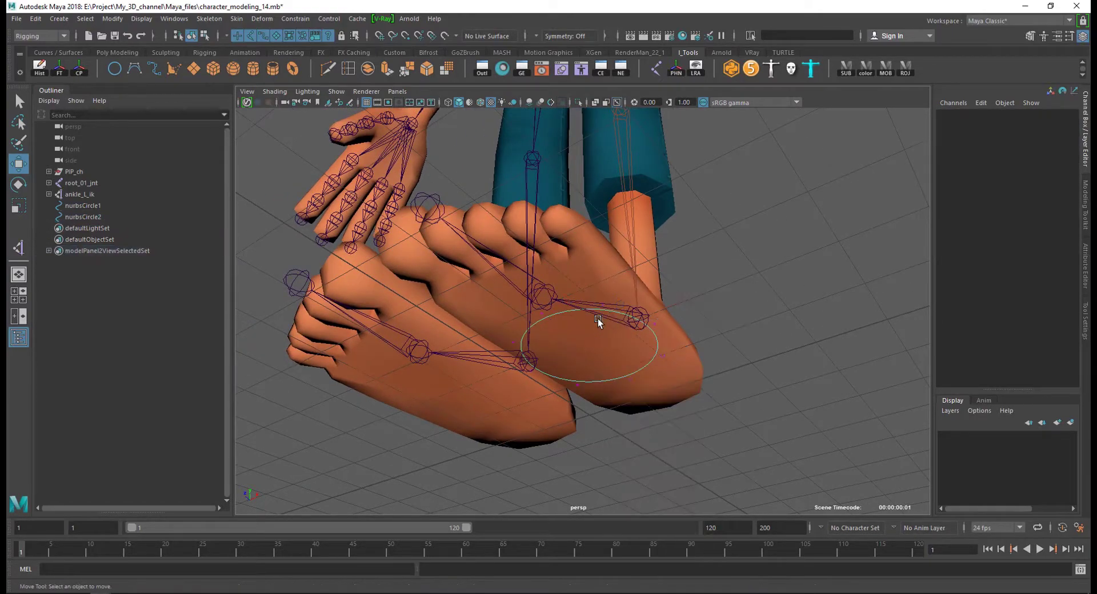
left_click_drag(641, 379, 601, 325, "alt")
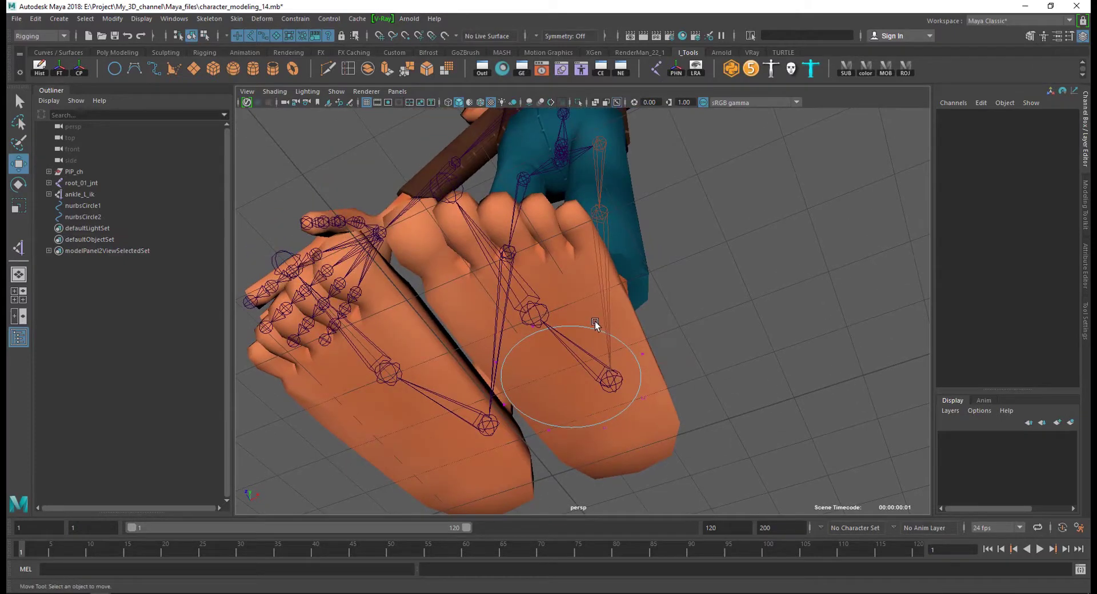
left_click_drag(581, 397, 574, 339, "alt")
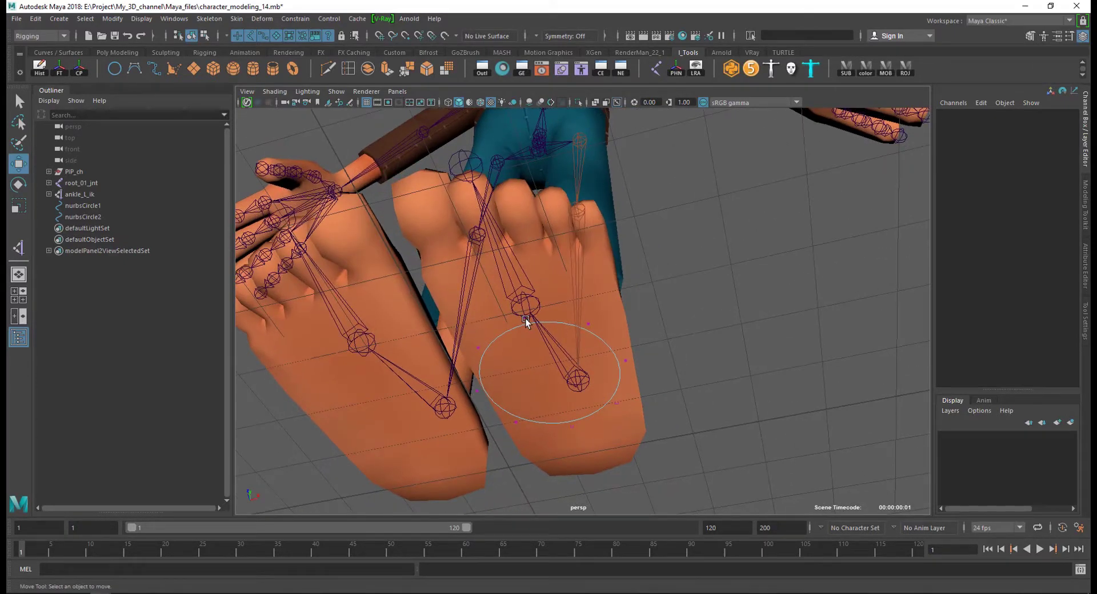
left_click(512, 341)
key("ctrl+z")
left_click(500, 344)
key("ctrl+z")
left_click_drag(478, 349, 506, 328)
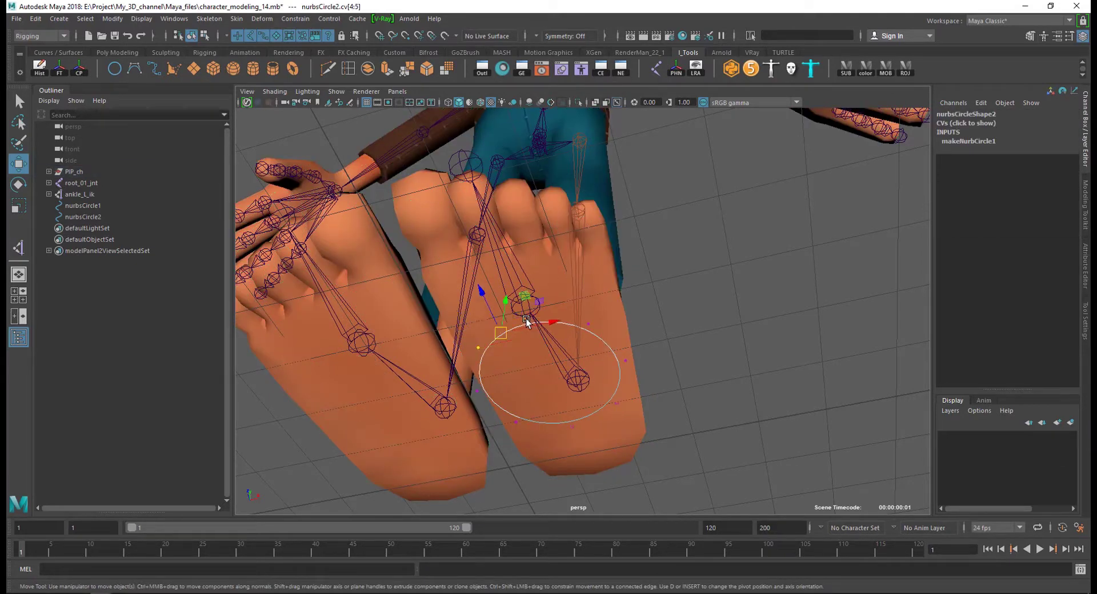
left_click(593, 327, "shift")
left_click_drag(528, 303, 450, 85)
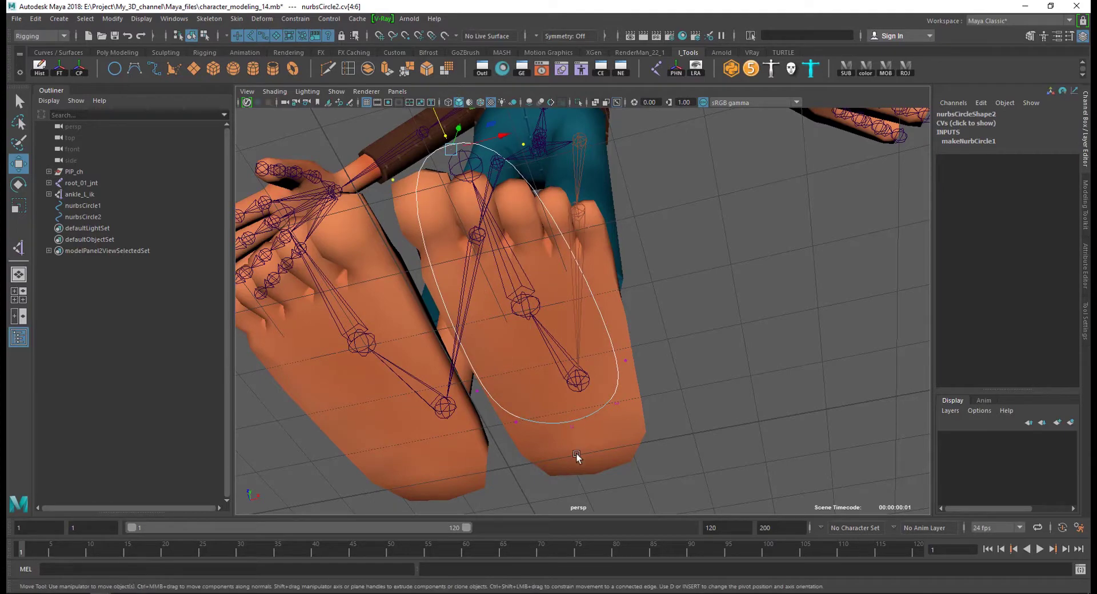
Select the circle's three rear control vertices and move them back behind the left heel.
left_click_drag(574, 454, 520, 352, "alt")
left_click(517, 350)
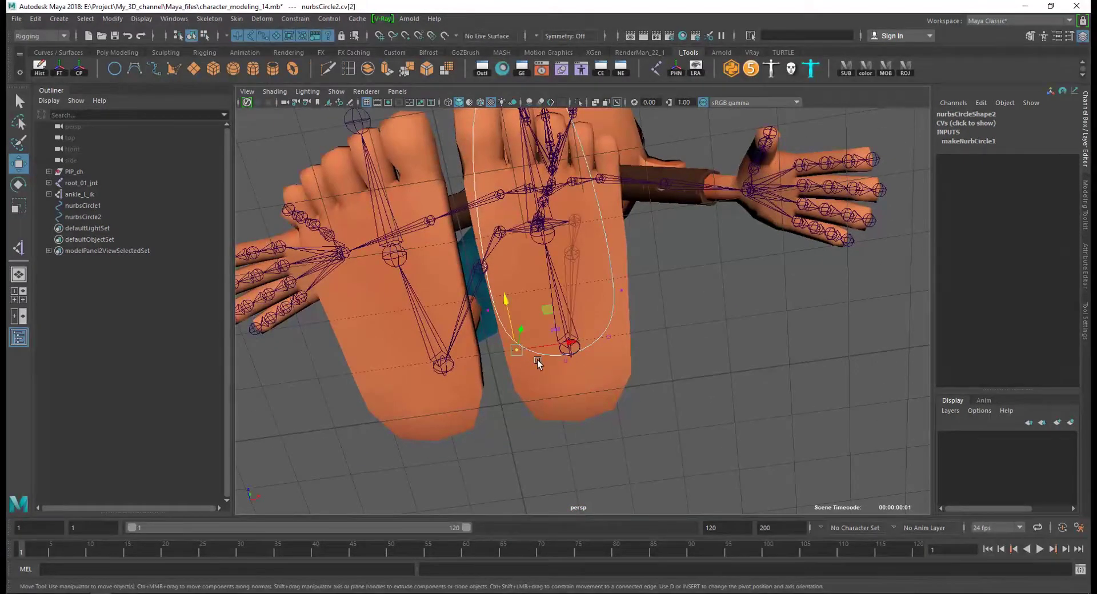
left_click(567, 361, "shift")
left_click(608, 337, "shift")
left_click_drag(554, 298, 726, 249)
Move the circle's outer and inner side control vertices outward to about X 3.00 and X -0.03 to fit the foot's width.
left_click(641, 248)
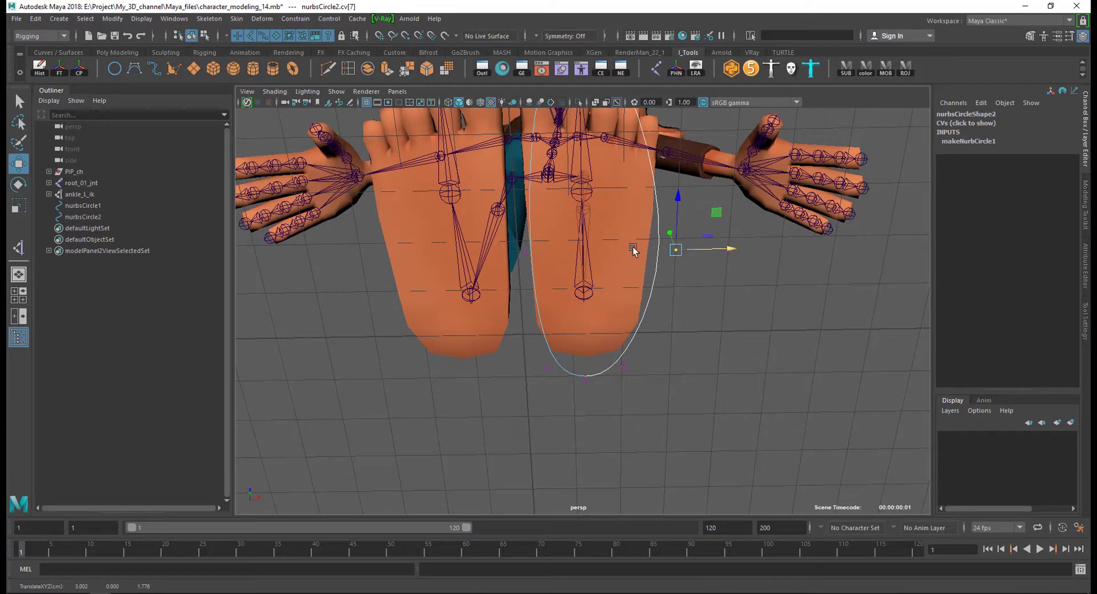
left_click(529, 254)
mouse_move(561, 282)
left_mouse_down("alt")
mouse_move(579, 263)
mouse_move(569, 264)
left_mouse_up("alt")
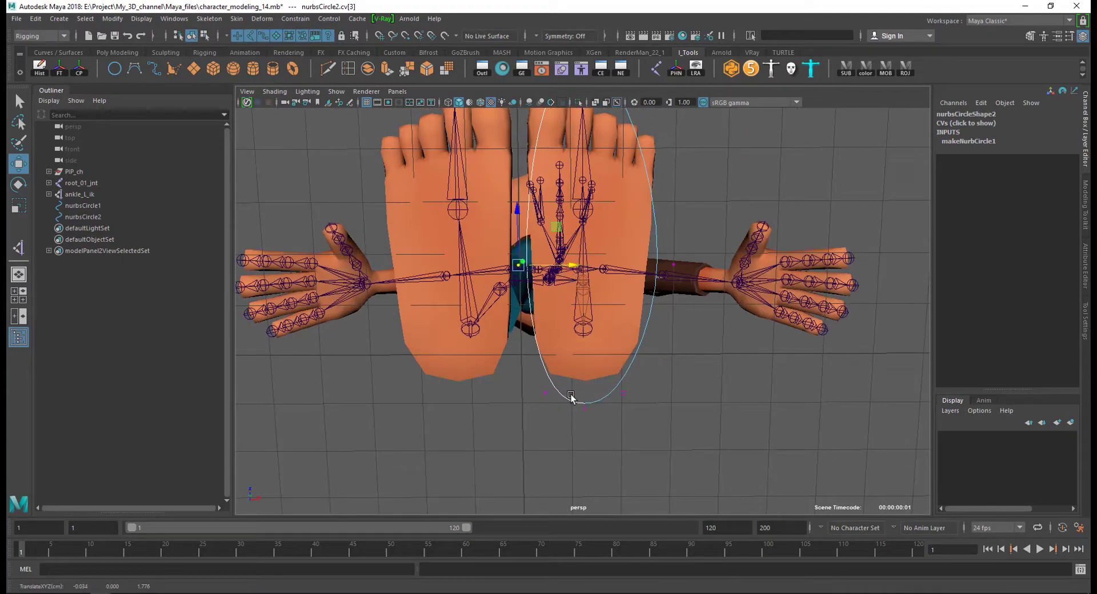
Move the foot circle's two rear corner control vertices sideways away from each other to widen the curve behind the left heel.
left_click(545, 393)
left_click_drag(593, 393, 582, 394)
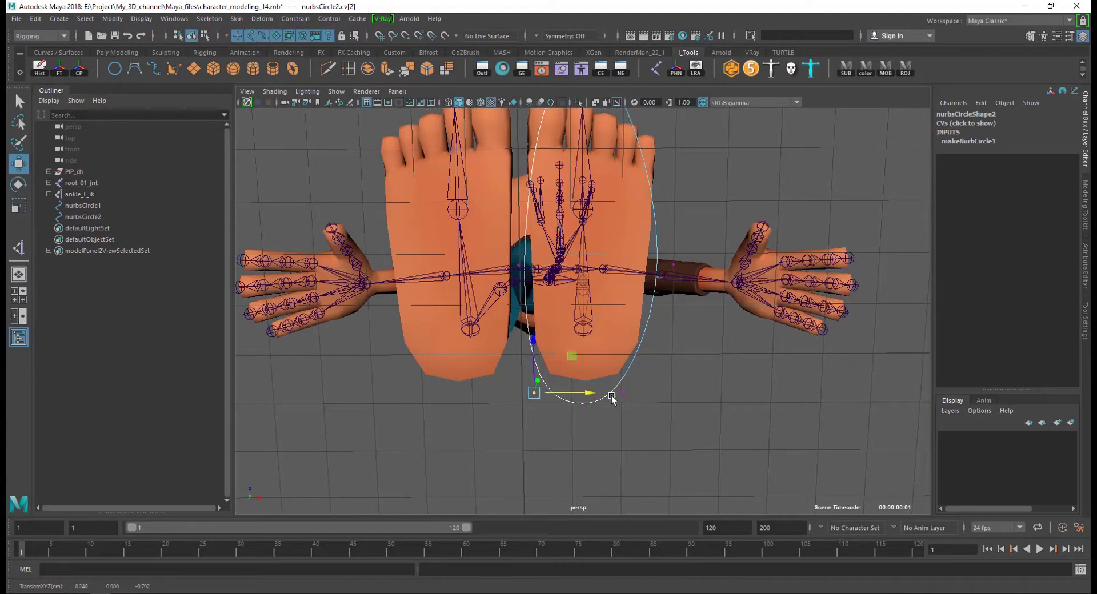
left_click(624, 398)
left_click(622, 394)
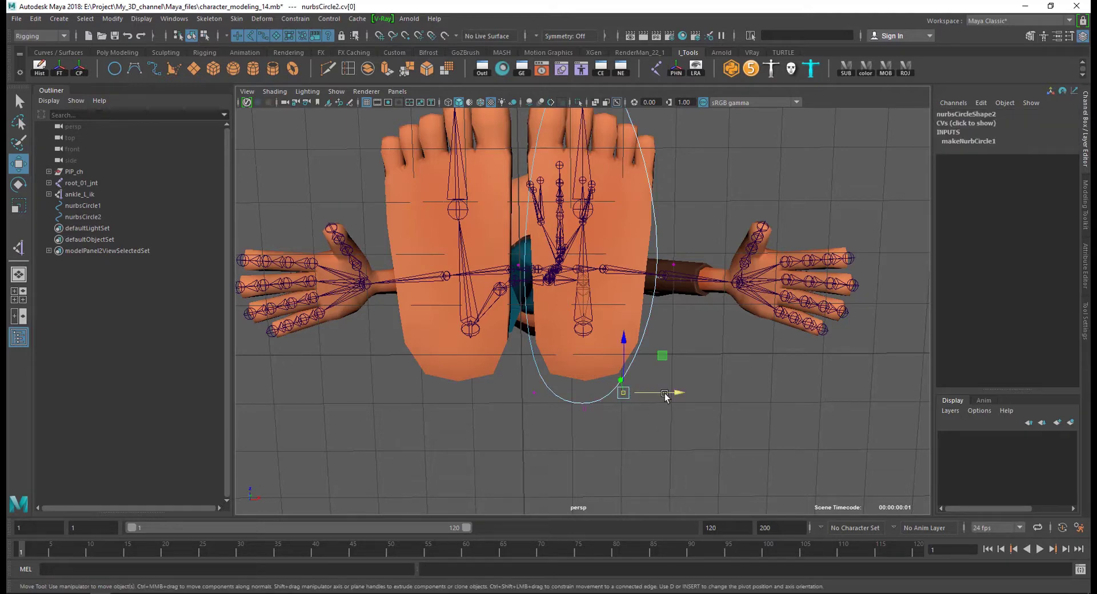
left_click_drag(663, 394, 676, 394)
Move the circle's rear middle and rear corner control vertices forward to bring the curve closer to the left heel.
left_click(586, 407)
left_click_drag(585, 358, 587, 343)
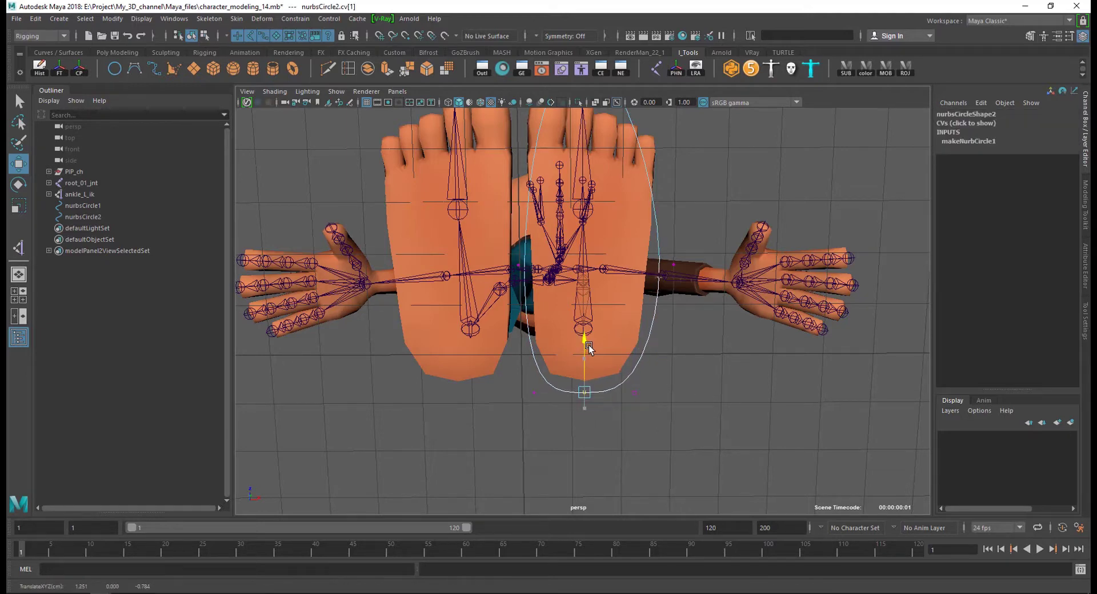
left_click_drag(621, 407, 642, 388)
left_click_drag(546, 408, 527, 385, "shift")
left_click_drag(586, 337, 588, 317)
Move the outer side control vertex slightly inward and reposition the front control vertices to wrap the curve around the toes.
left_click(674, 263)
left_click_drag(724, 265, 716, 265)
middle_click_drag(632, 288, 622, 343, "alt")
left_click_drag(636, 157, 599, 182)
left_click_drag(657, 131, 709, 164)
left_click(532, 163)
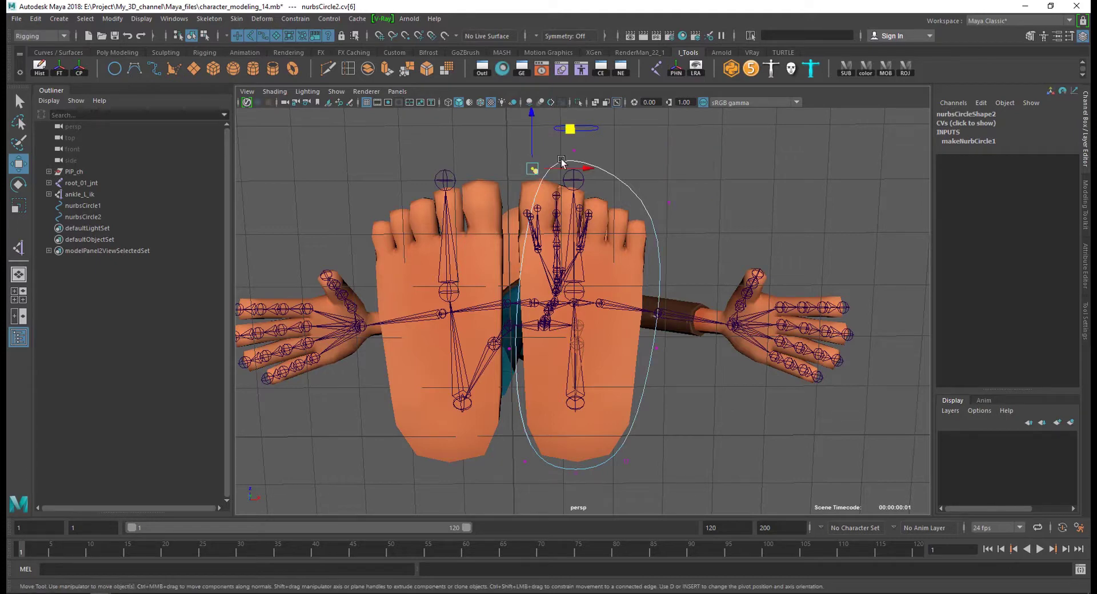
left_click_drag(572, 125, 551, 98)
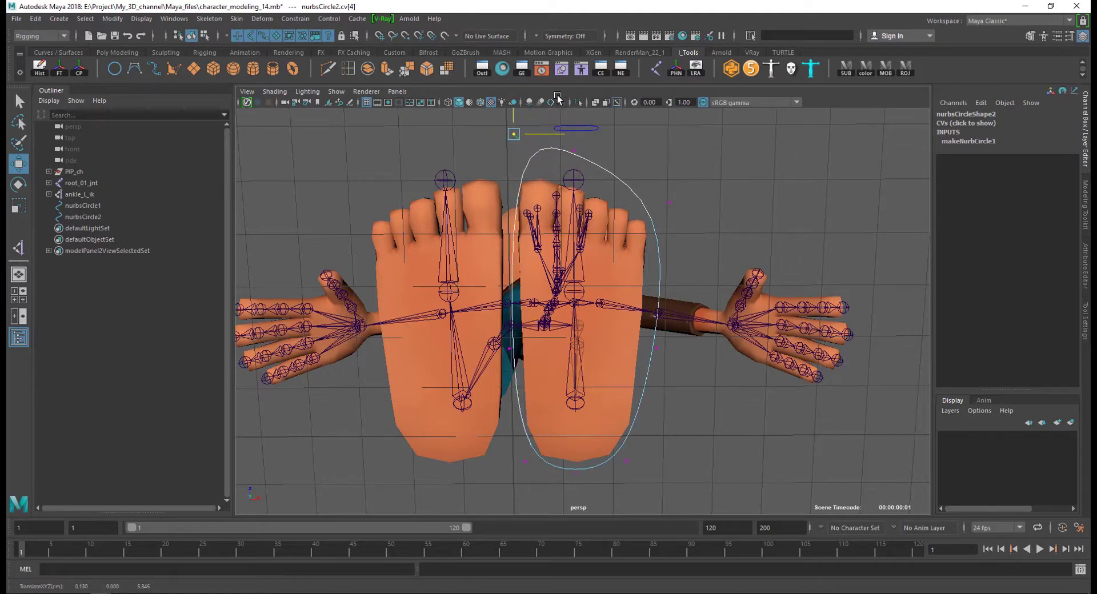
Return the foot circle to object mode and examine from several angles how it fits around the left foot.
left_click(715, 189)
key("space")
key("space")
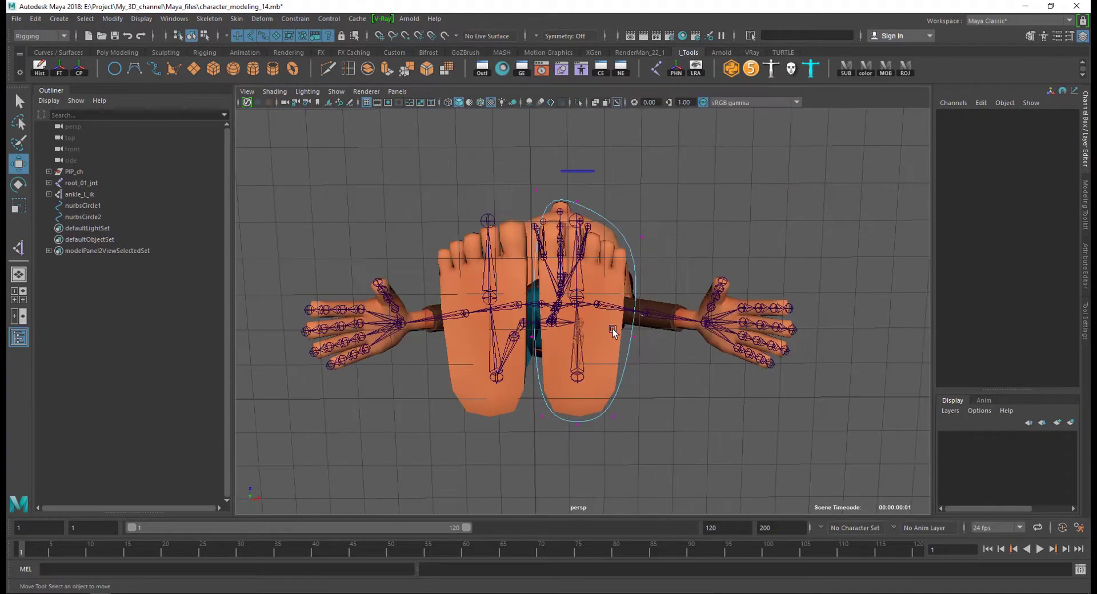
left_click_drag(612, 325, 649, 272, "alt")
right_click(639, 255)
right_click_drag(649, 253, 698, 239)
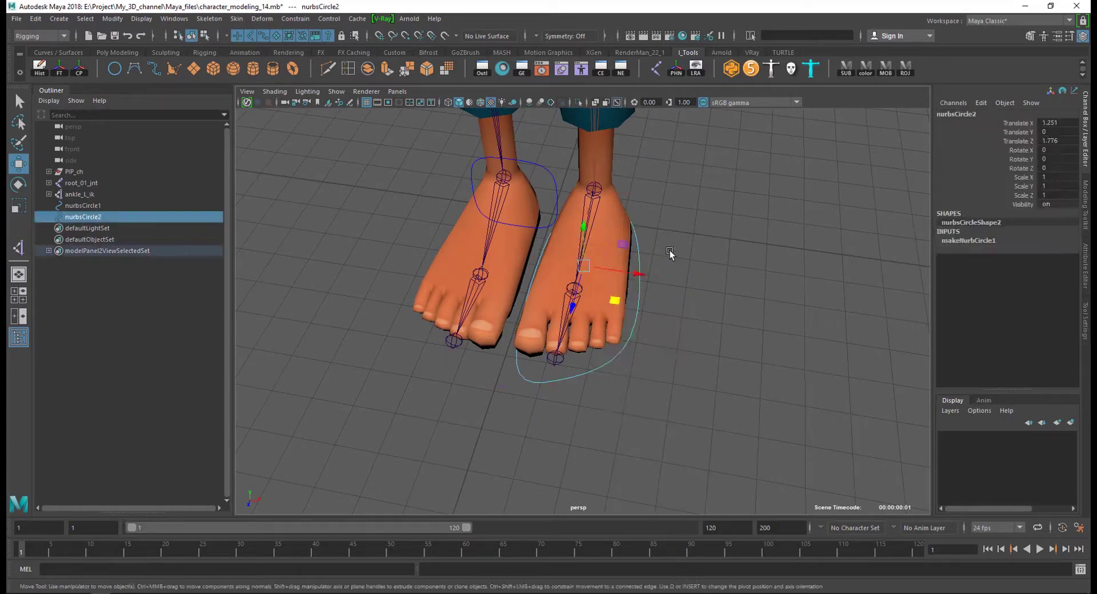
left_click(670, 255)
scroll(549, 388, "down", 5)
left_click_drag(550, 388, 704, 346, "alt")
scroll(595, 379, "up", 5)
Edit the foot circle's control vertices again and shift the inner front one slightly along the ground past the big toe.
left_click(638, 353)
right_click_drag(647, 334, 583, 336)
left_click(631, 332)
left_click_drag(632, 334, 687, 365, "alt")
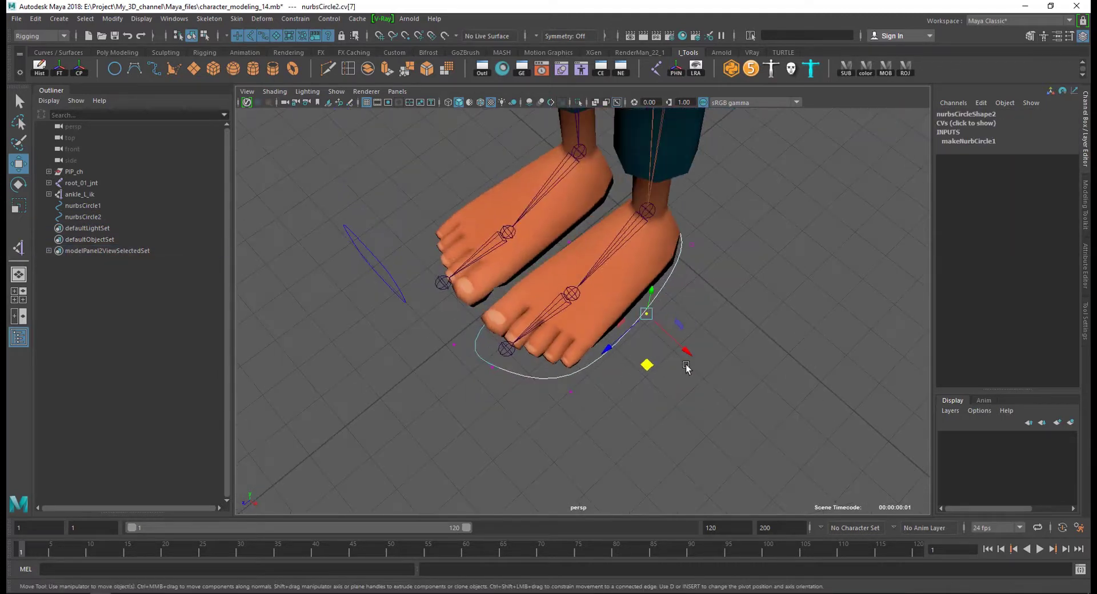
left_click(693, 246)
left_click_drag(696, 248, 789, 320)
left_click(540, 423)
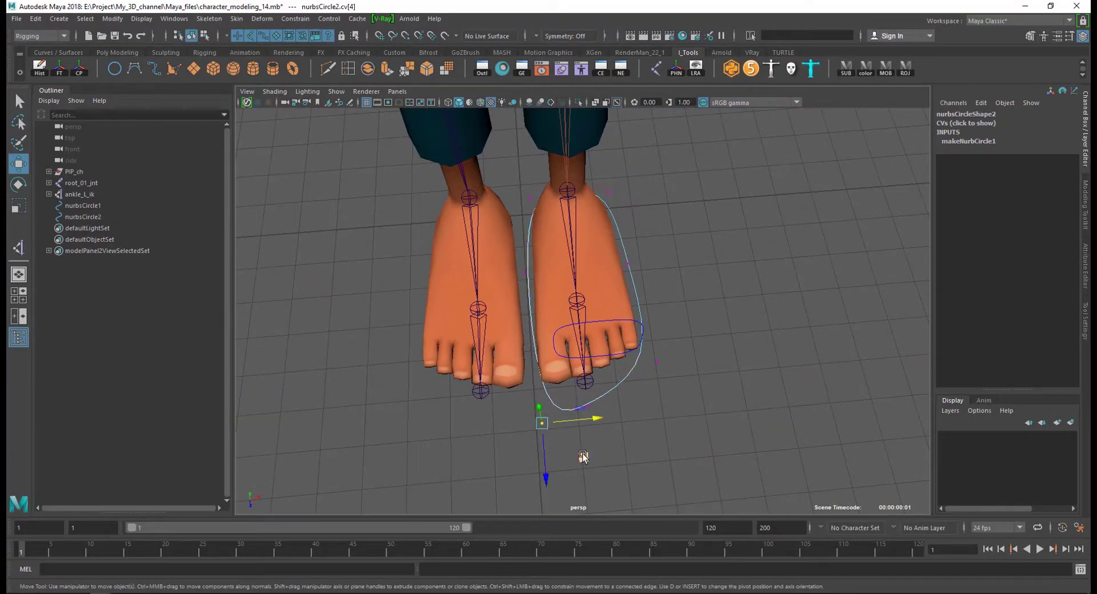
left_click_drag(583, 457, 577, 461)
Adjust the circle's inner side and rear control vertices along the ground to follow the left foot's inner edge and heel.
left_click(524, 272)
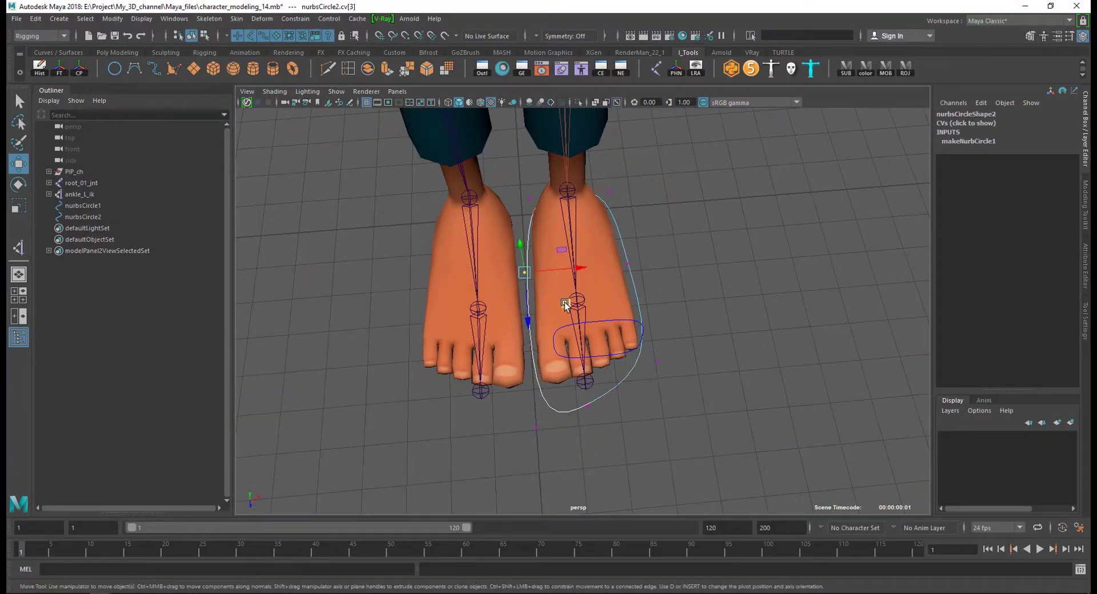
left_click_drag(564, 304, 569, 326)
left_click(530, 199)
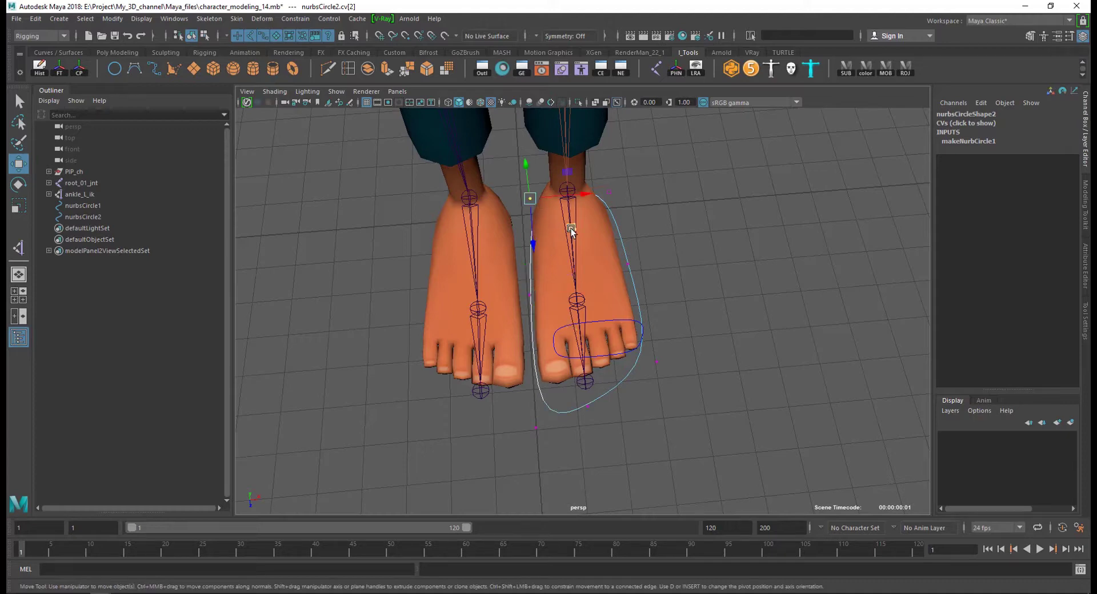
left_click_drag(571, 230, 580, 398, "alt")
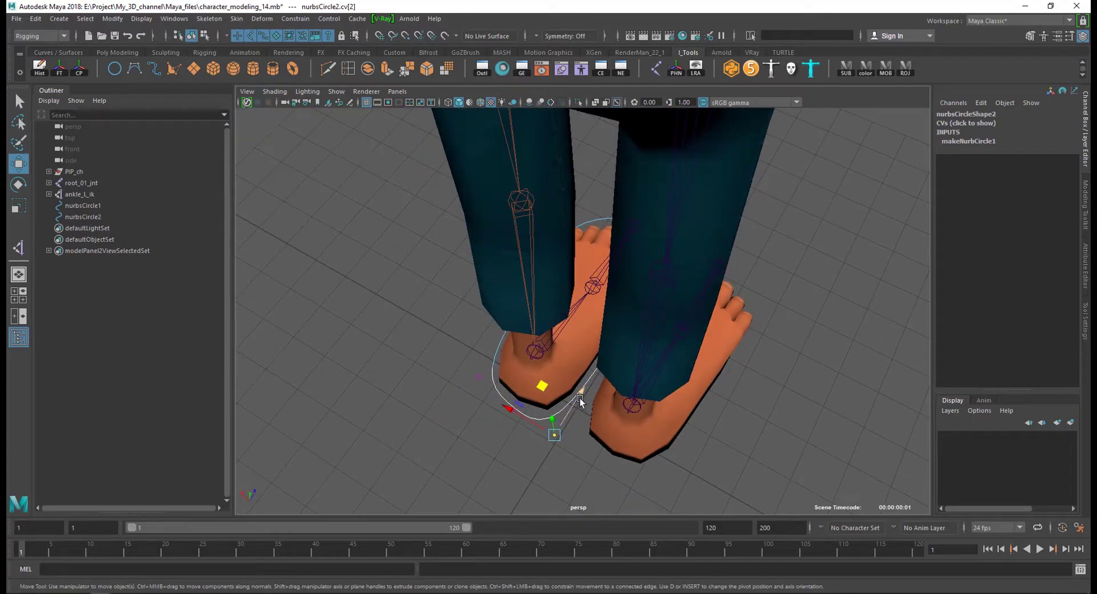
middle_click_drag(580, 402, 520, 407)
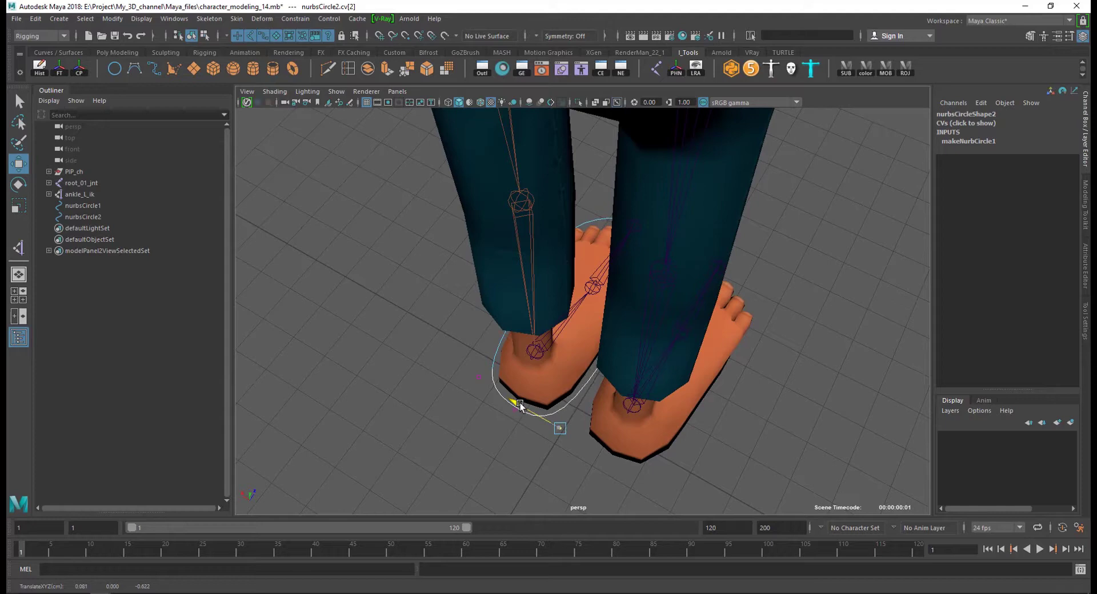
left_click(538, 389)
left_click(511, 411)
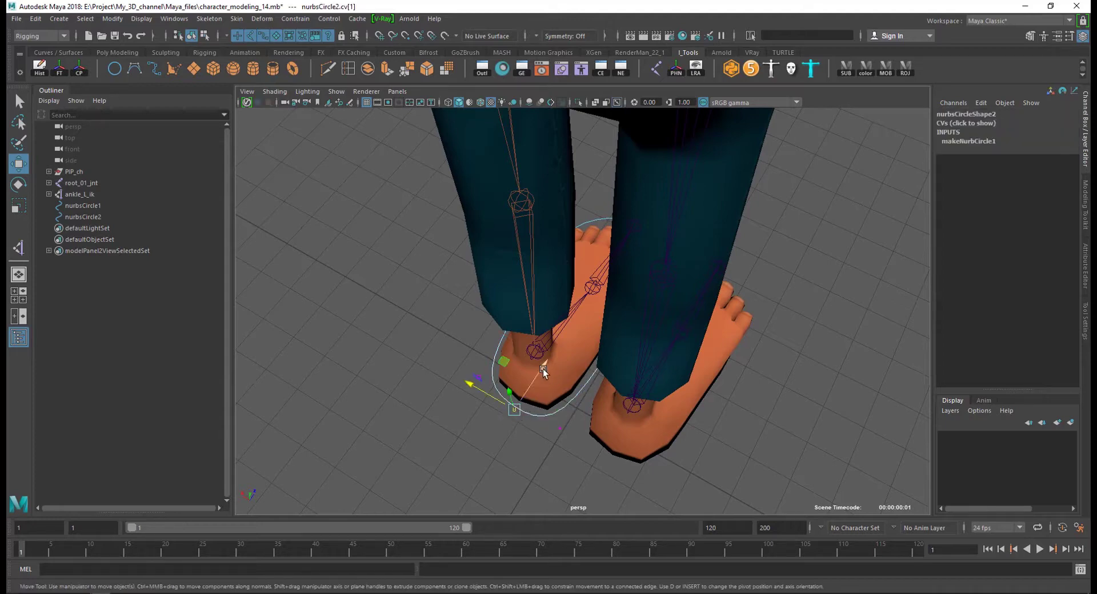
middle_click_drag(543, 371, 540, 372)
Nudge the circle's outer control vertices along the ground to follow the outer edge of the left foot.
left_click_drag(540, 372, 608, 398, "alt")
left_click(573, 378)
left_click(573, 394, "shift")
left_click(651, 359, "shift")
left_click_drag(583, 436, 589, 426)
left_click_drag(679, 338, 659, 343)
left_click(648, 351)
middle_click_drag(686, 385, 688, 392)
Move the front middle control vertex to about X 1.31, Z 5.27 and the inner front one to about X 0, Z 5.70.
left_click(592, 419)
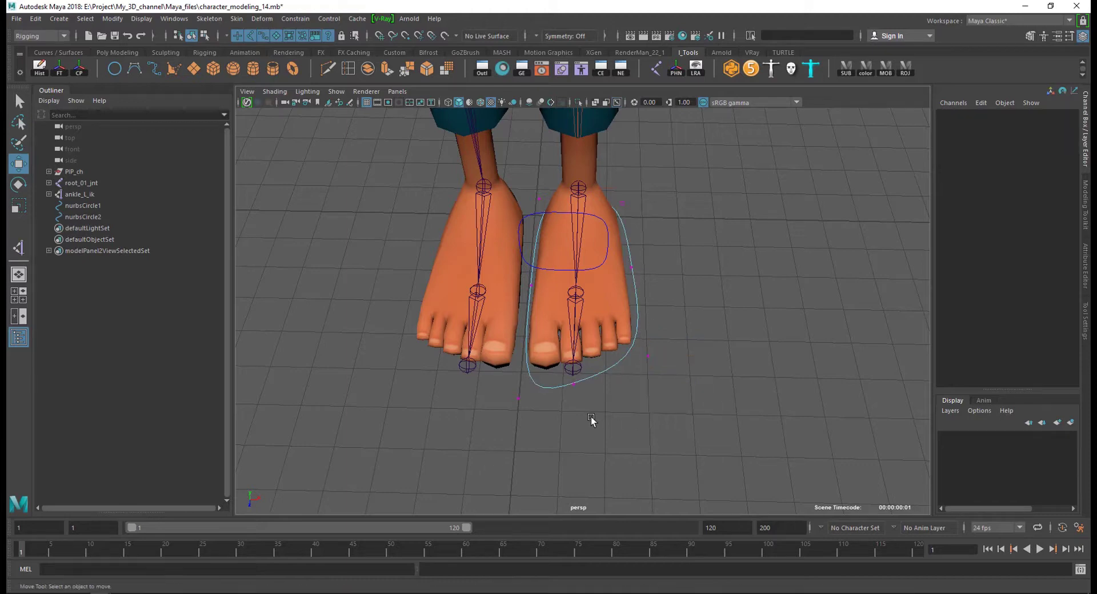
left_click(570, 382)
mouse_move(610, 421)
middle_mouse_down()
mouse_move(623, 423)
mouse_move(612, 422)
middle_mouse_up()
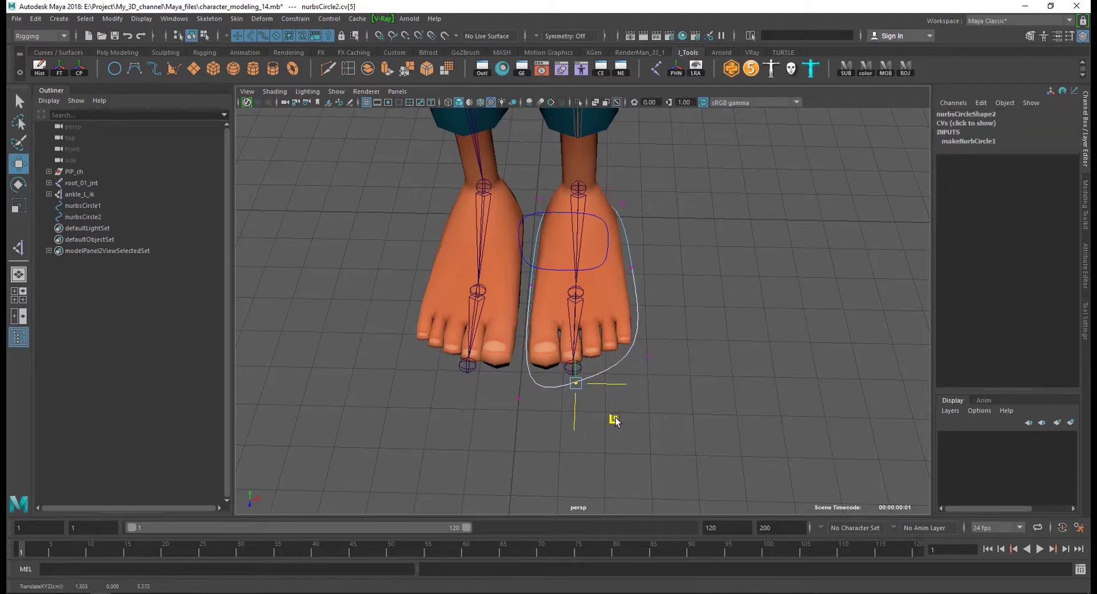
left_click(518, 398)
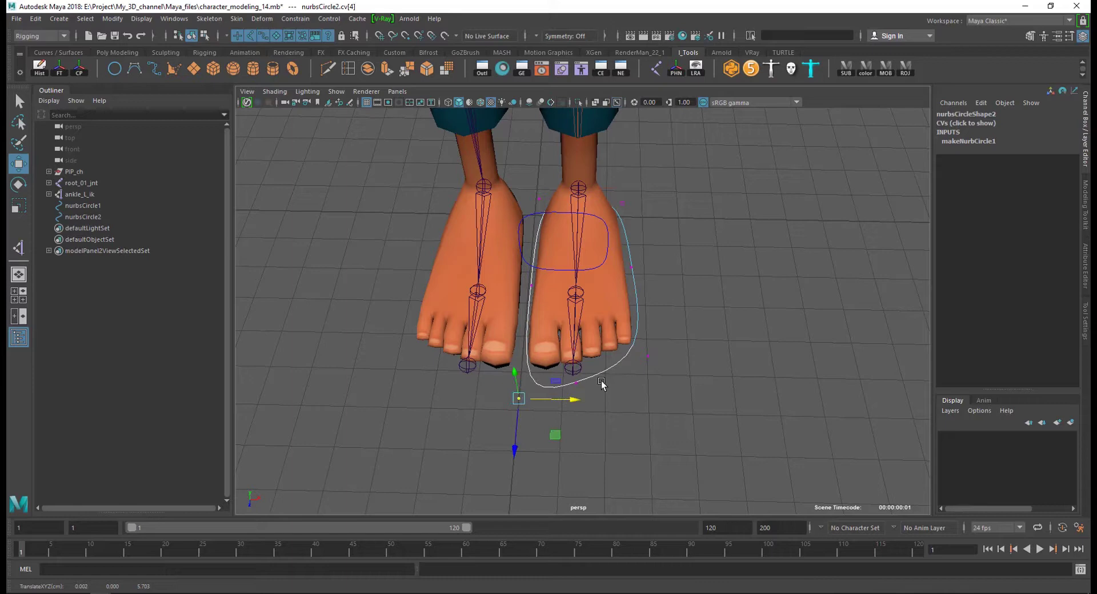
Return the foot circle to object mode, select it whole and dismiss the override colour window without choosing a colour.
right_click_drag(637, 313, 672, 290)
left_click(672, 291)
left_click(636, 300)
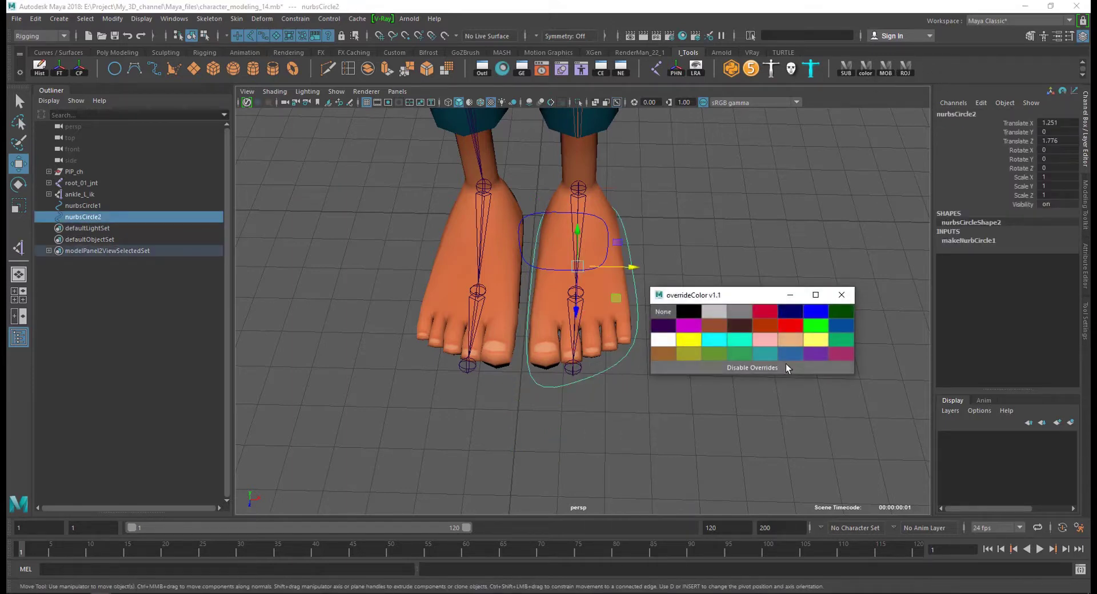
left_click(841, 298)
Examine the foot circle's outline around the left foot from the side and up close.
left_click(739, 264)
scroll(686, 286, "down", 5)
left_click_drag(685, 286, 570, 372, "alt")
scroll(590, 342, "down", 3)
scroll(628, 346, "up", 6)
left_click(626, 291)
scroll(628, 301, "down", 3)
scroll(614, 355, "up", 4)
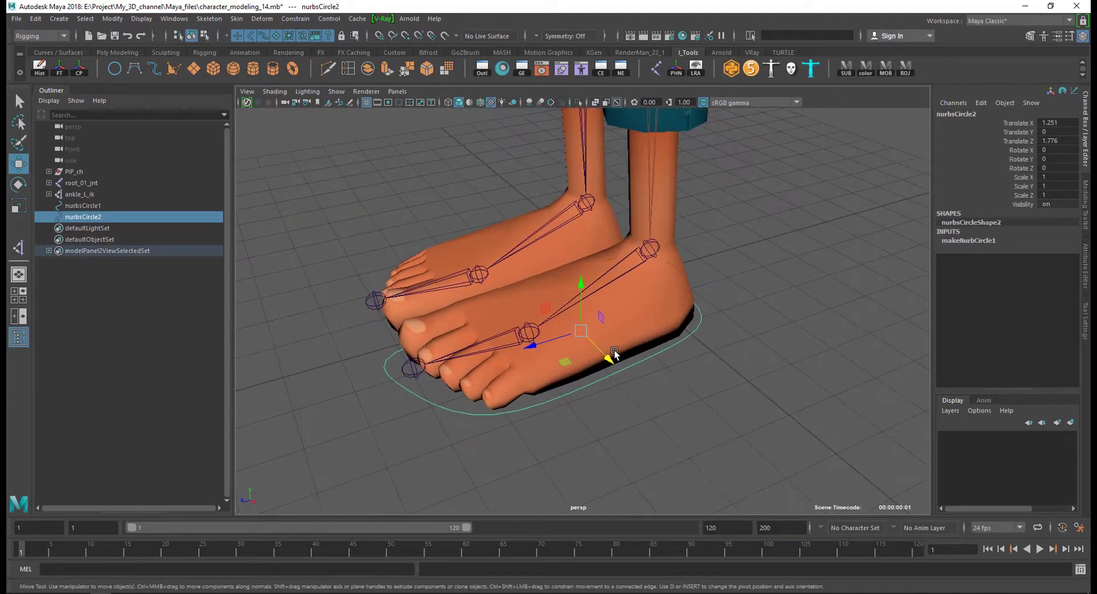
Move the foot circle's pivot up to the left ankle and snap it exactly onto the ankle joint.
scroll(587, 348, "down", 5)
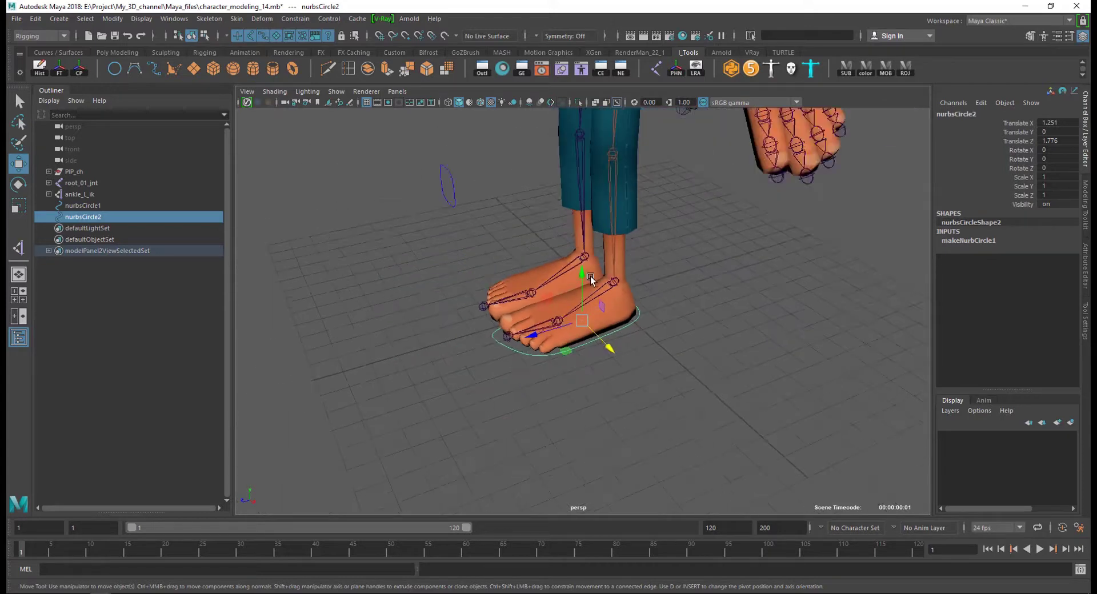
left_click_drag(594, 281, 583, 325, "alt")
scroll(582, 325, "up", 2)
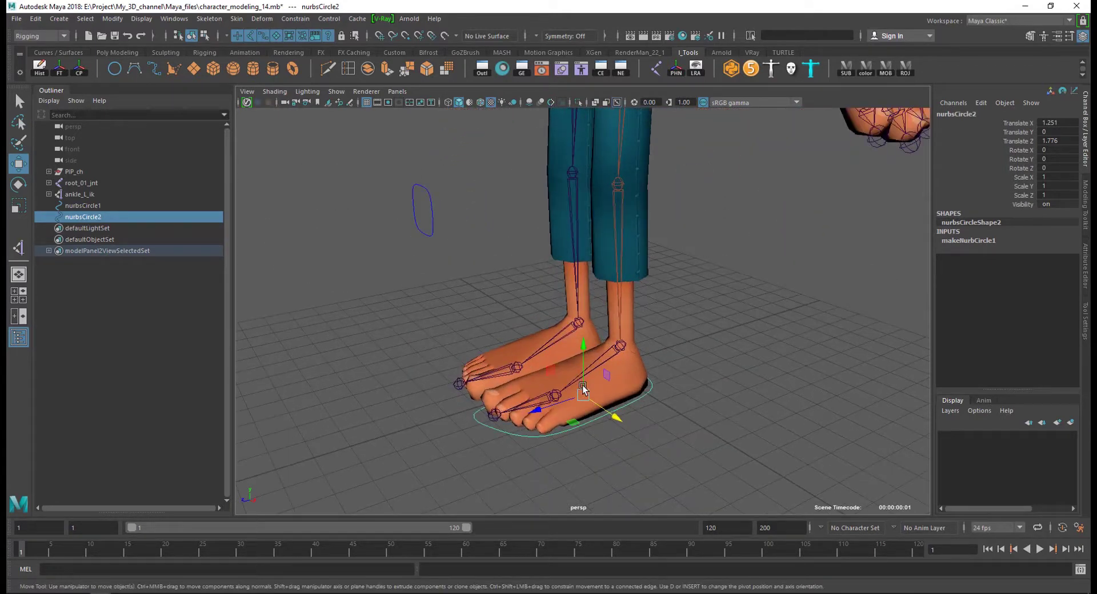
key("d")
left_click_drag(590, 389, 622, 348)
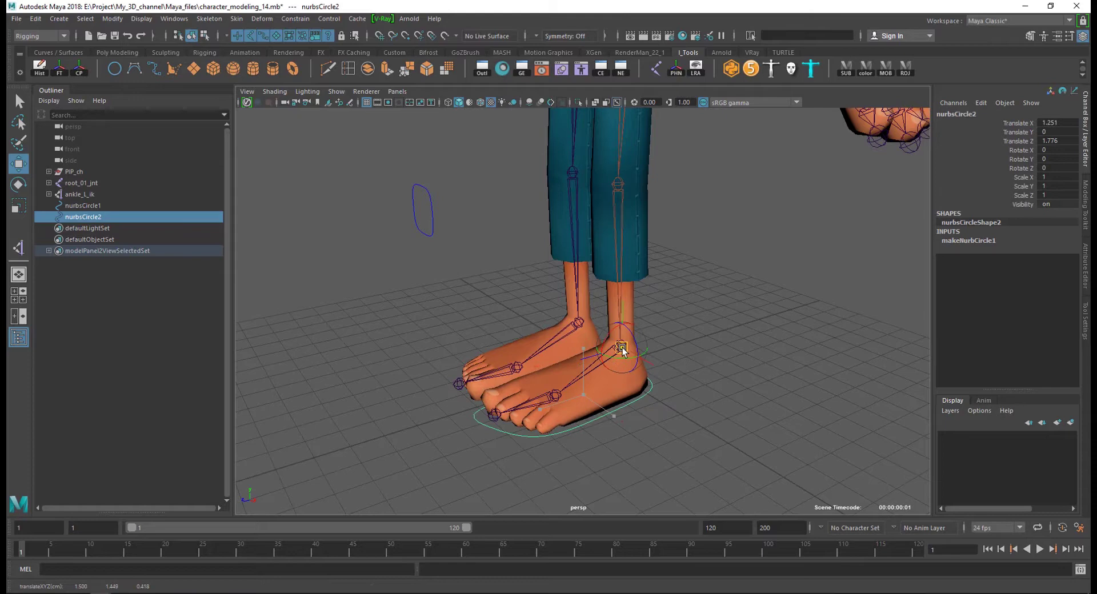
key("d")
scroll(619, 389, "up", 2)
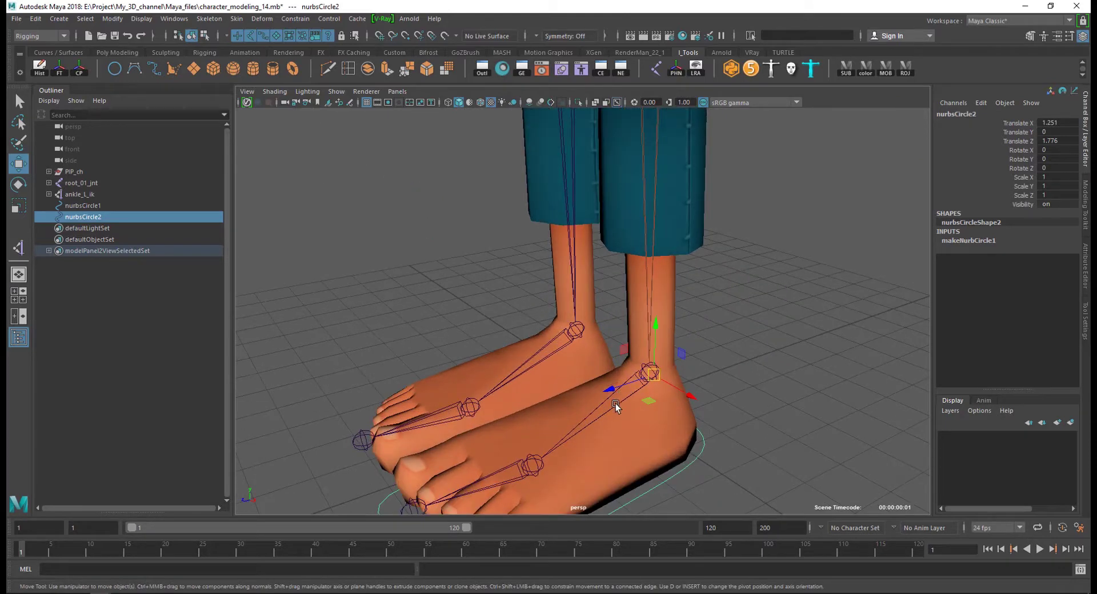
key("d")
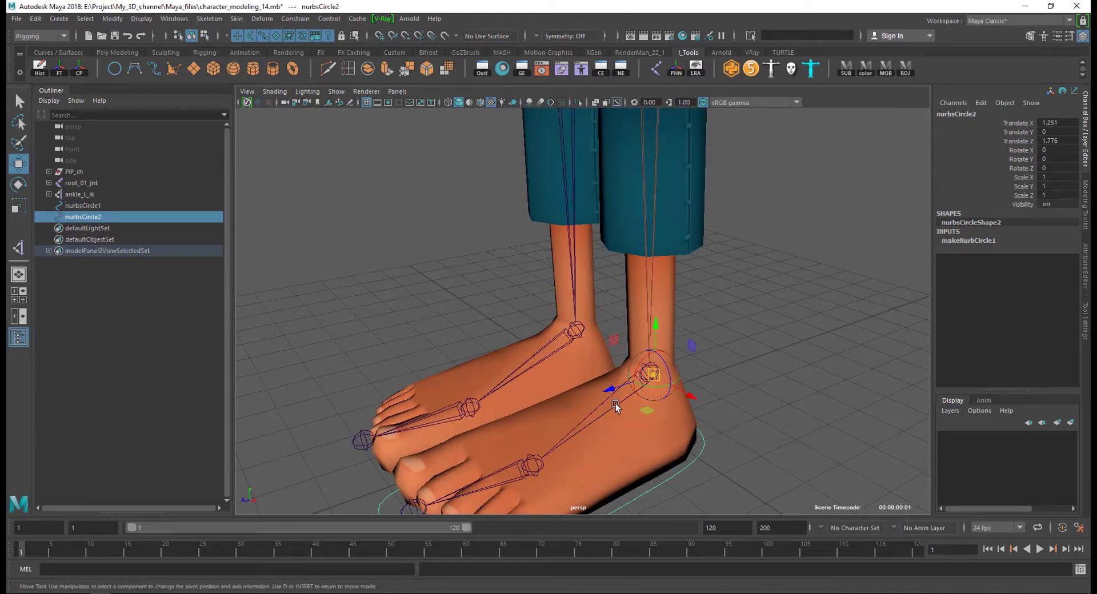
key("v")
left_click_drag(653, 375, 647, 370)
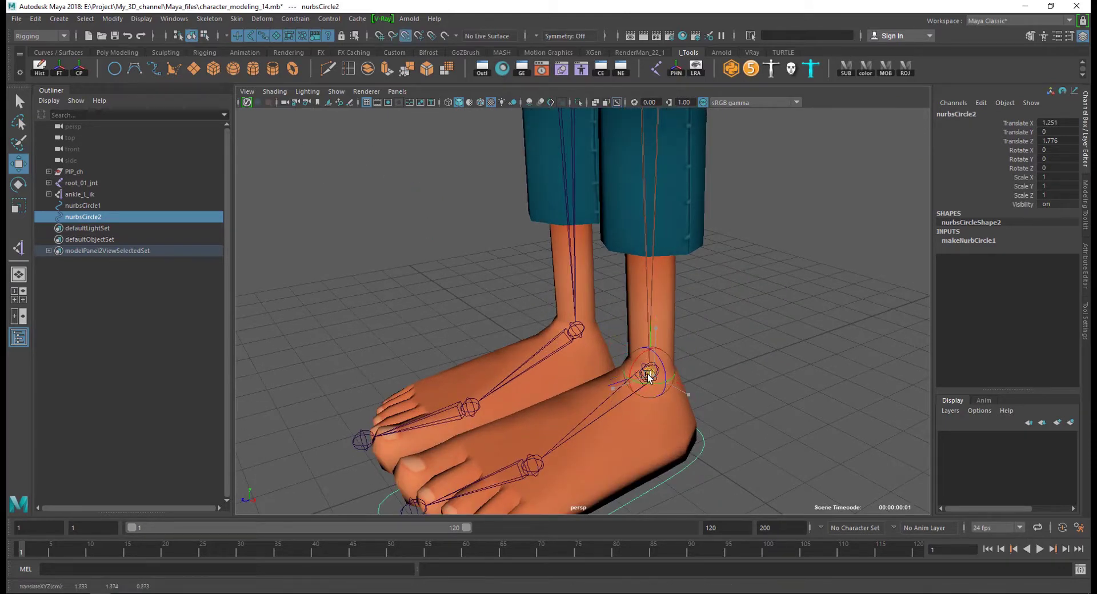
Test the new pivot by rotating the foot circle around the X and Z axes, undoing each rotation.
left_click_drag(718, 386, 669, 423, "alt")
left_click(651, 401)
key("e")
left_click_drag(596, 346, 621, 308)
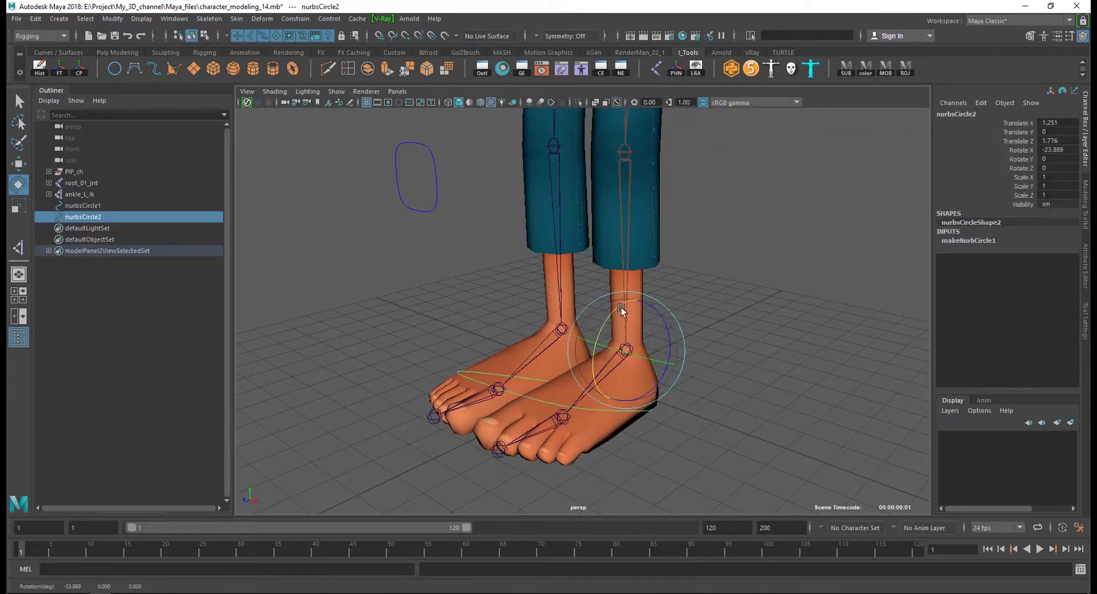
key("ctrl+z")
left_click_drag(606, 370, 642, 310, "alt")
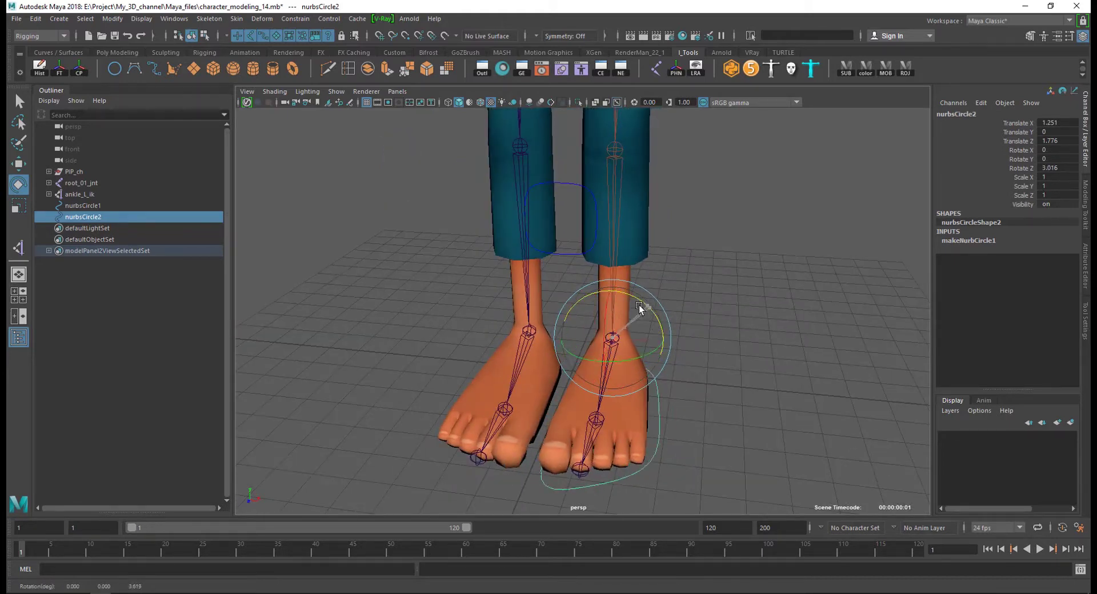
key("ctrl+z")
Delete the foot circle's construction history and freeze its transformations.
left_click(709, 315)
left_click_drag(708, 315, 632, 377, "alt")
left_click(632, 377)
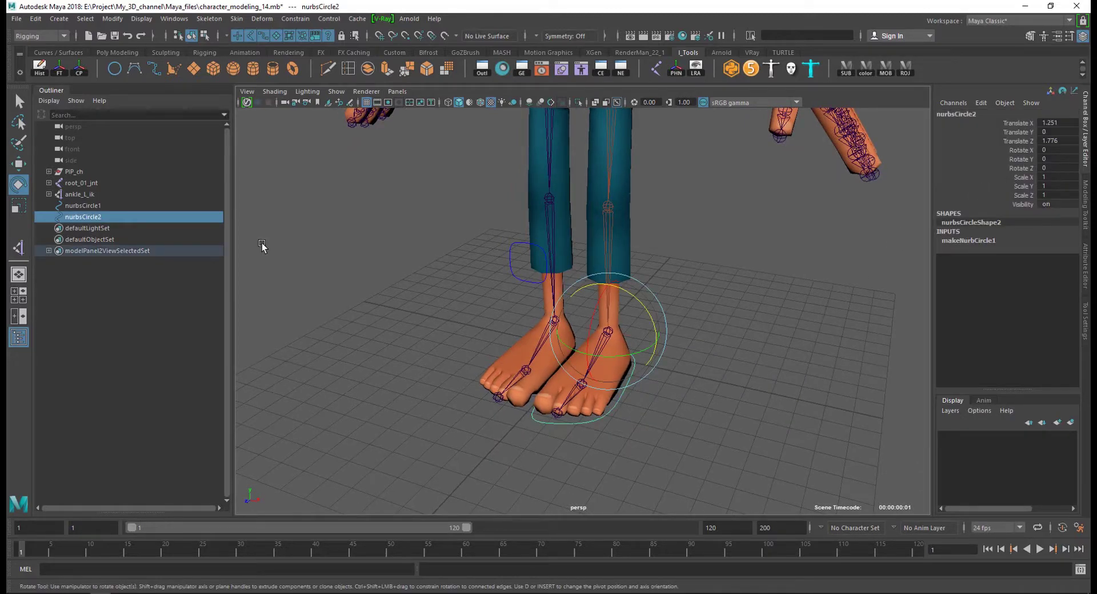
left_click(39, 68)
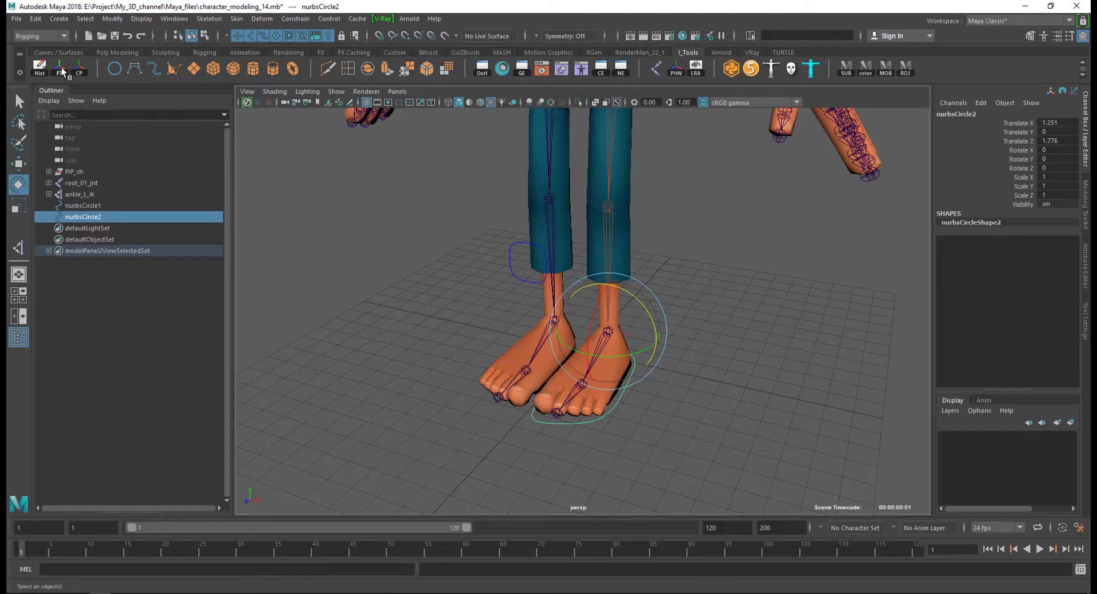
left_click(61, 70)
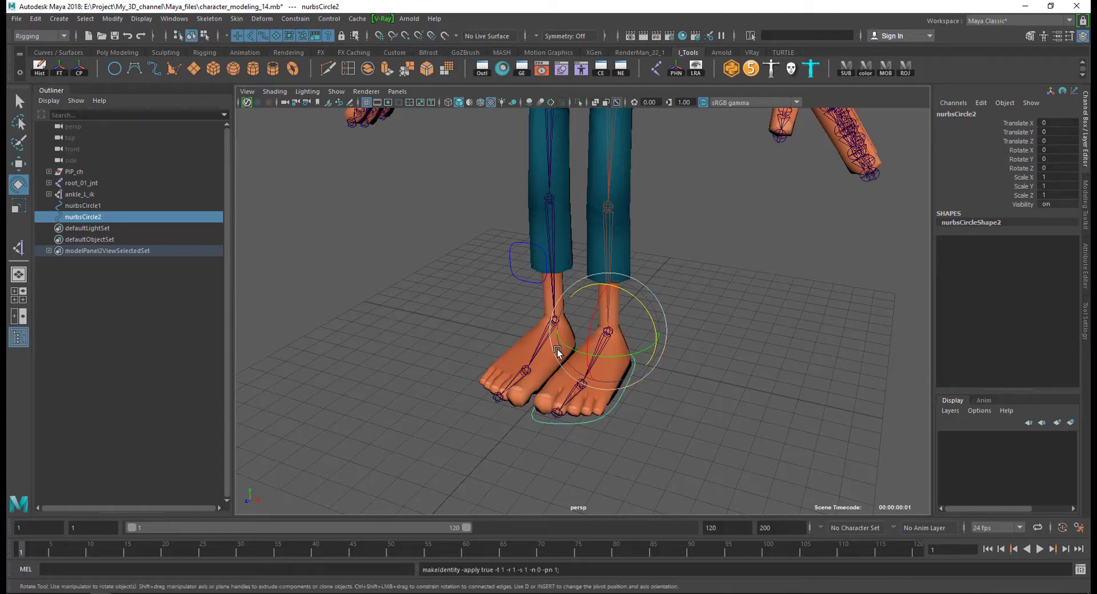
left_click(662, 401)
Rename the control circle in front of the left knee to knee_L_01_ctr.
left_click_drag(663, 401, 707, 314, "alt")
left_click(618, 390)
left_click(709, 314)
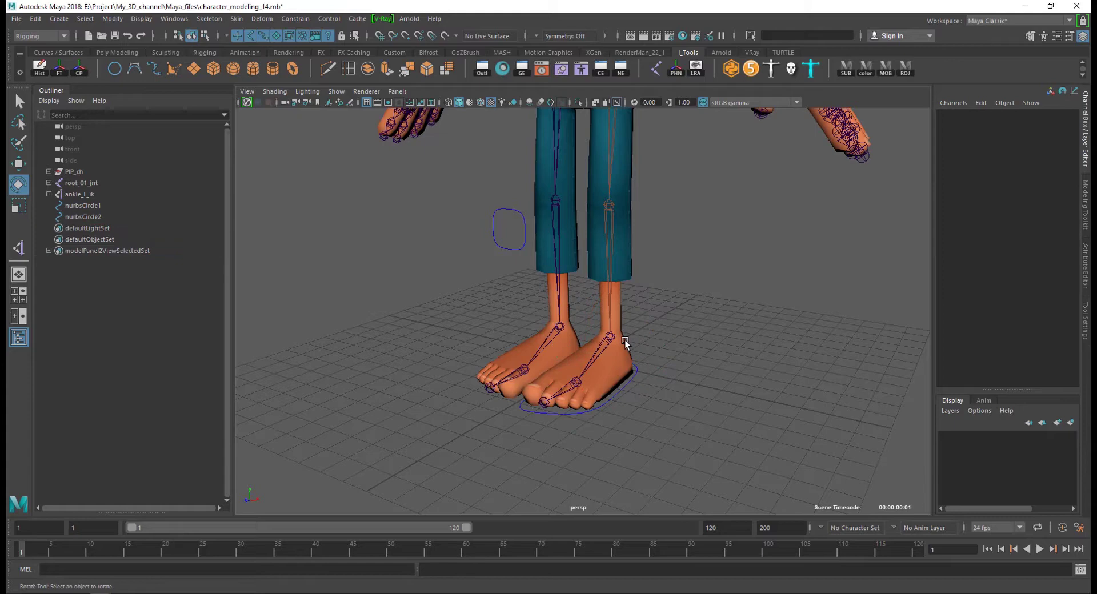
left_click(509, 249)
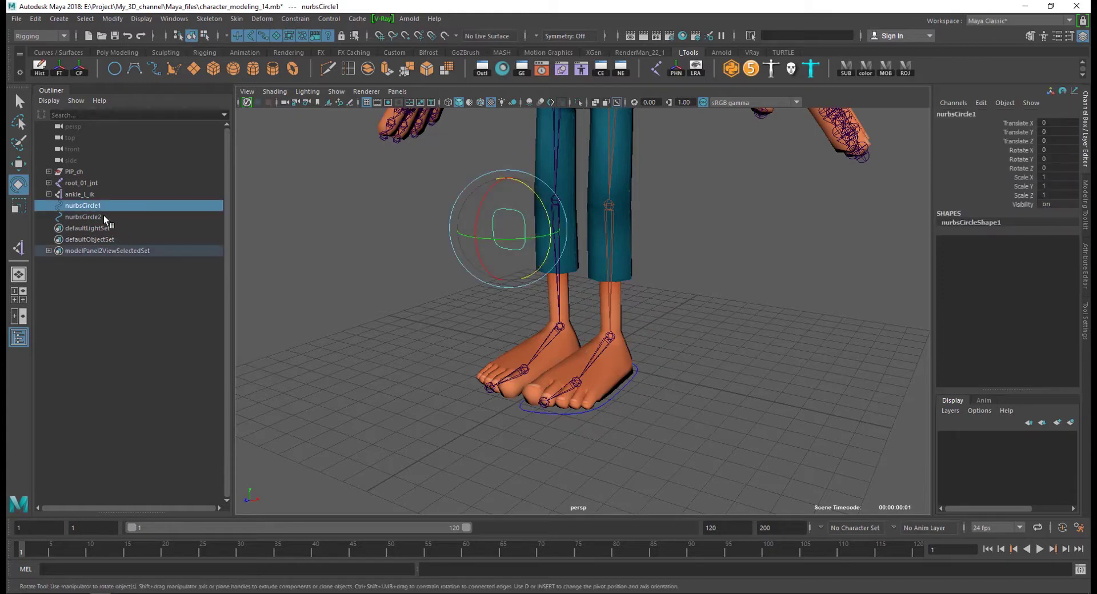
double_click(90, 206)
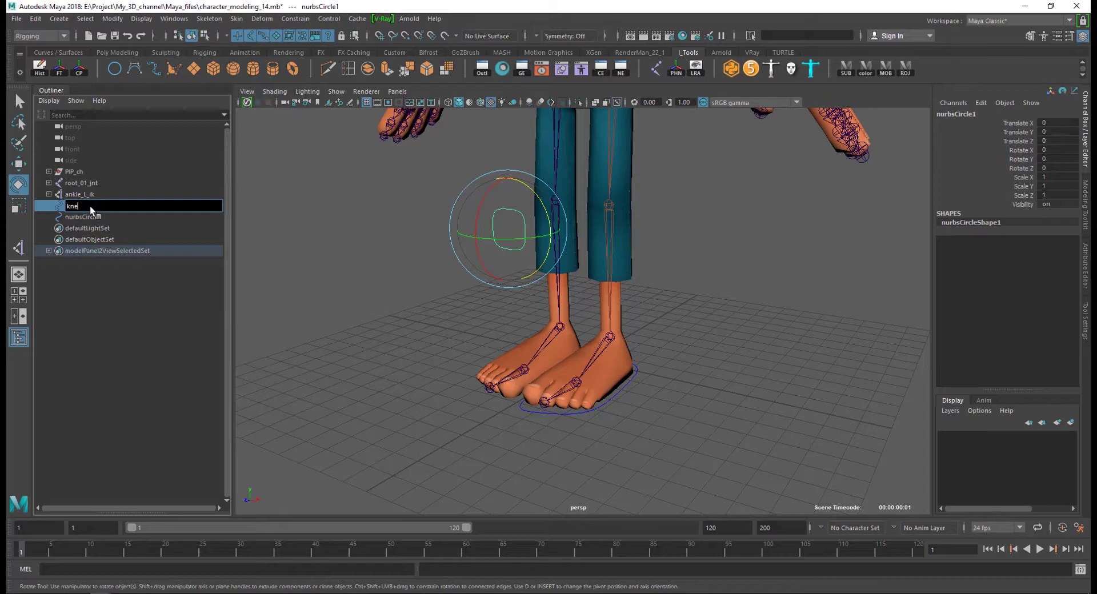
type("knee_")
type("L_01_ctr")
key("Return")
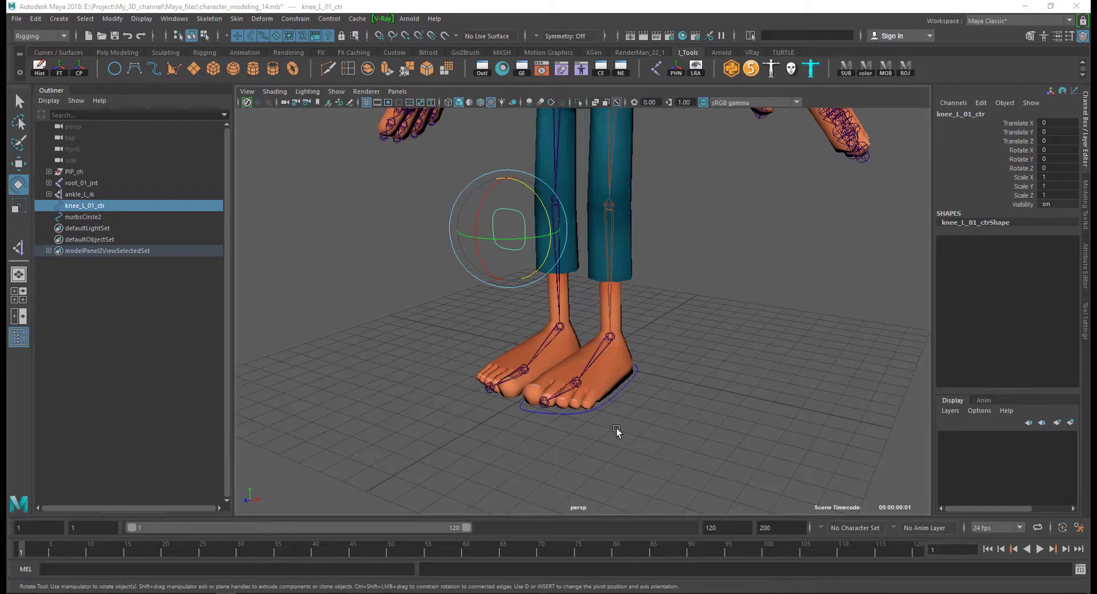
Rename the control circle around the left foot to foot_L_01_ctr.
left_click(629, 410)
double_click(92, 218)
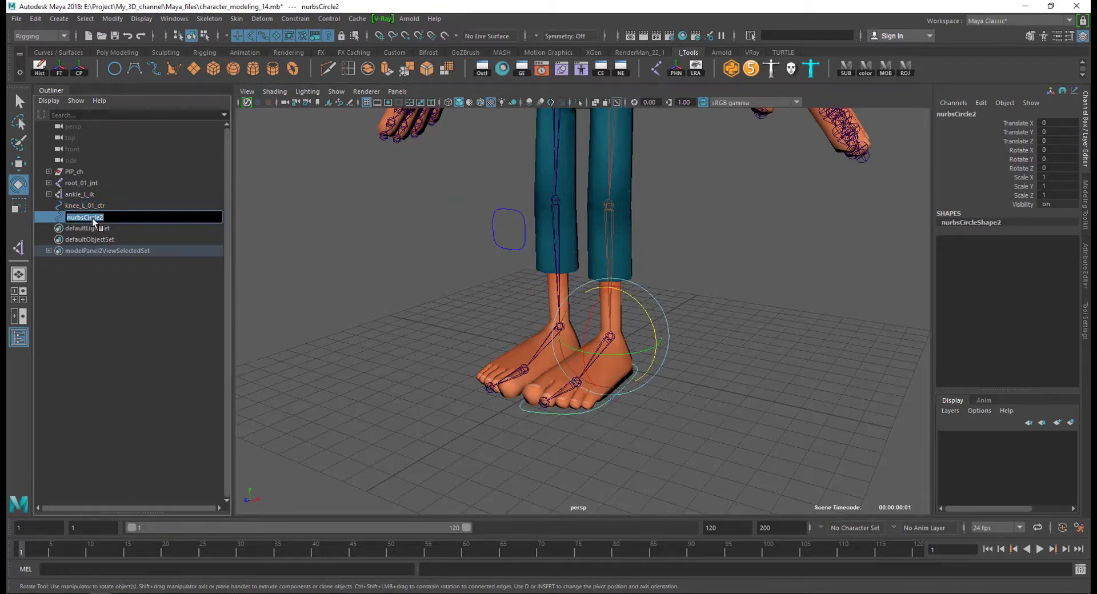
type("foot_L_01_ctr")
key("Return")
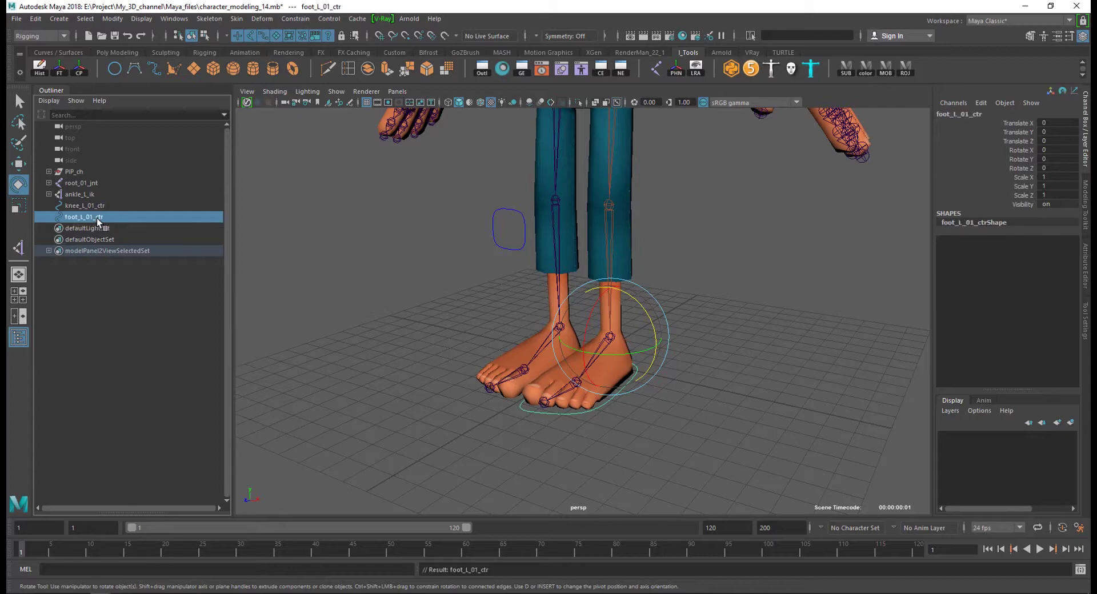
left_click(380, 280)
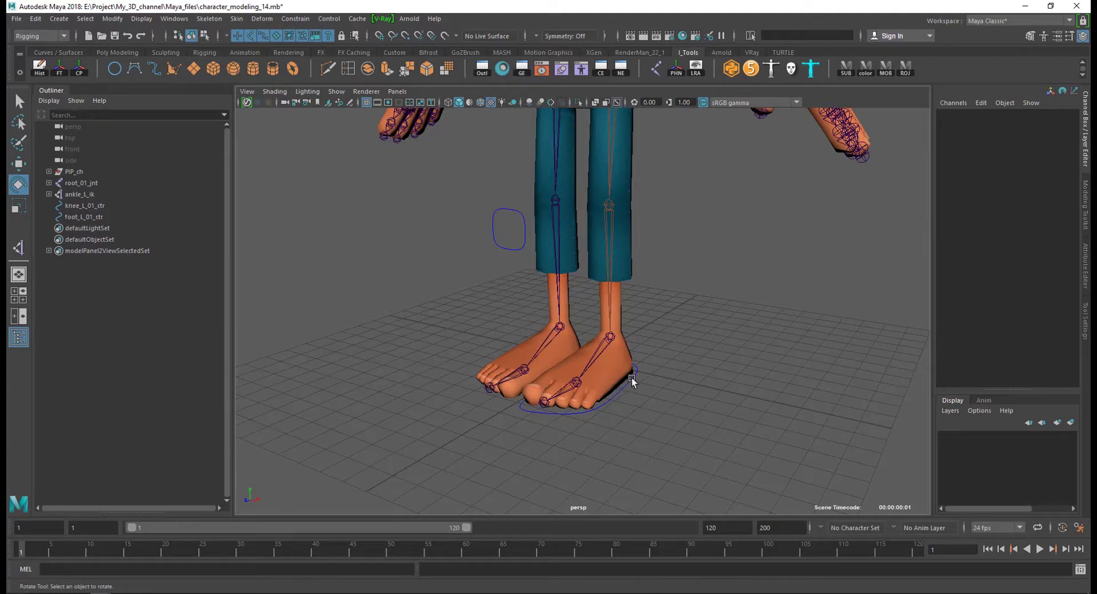
Test-rotate the left foot control about the X axis, undo the rotation and save the scene.
left_click(623, 389)
left_click_drag(622, 389, 595, 301, "alt")
key("ctrl+z")
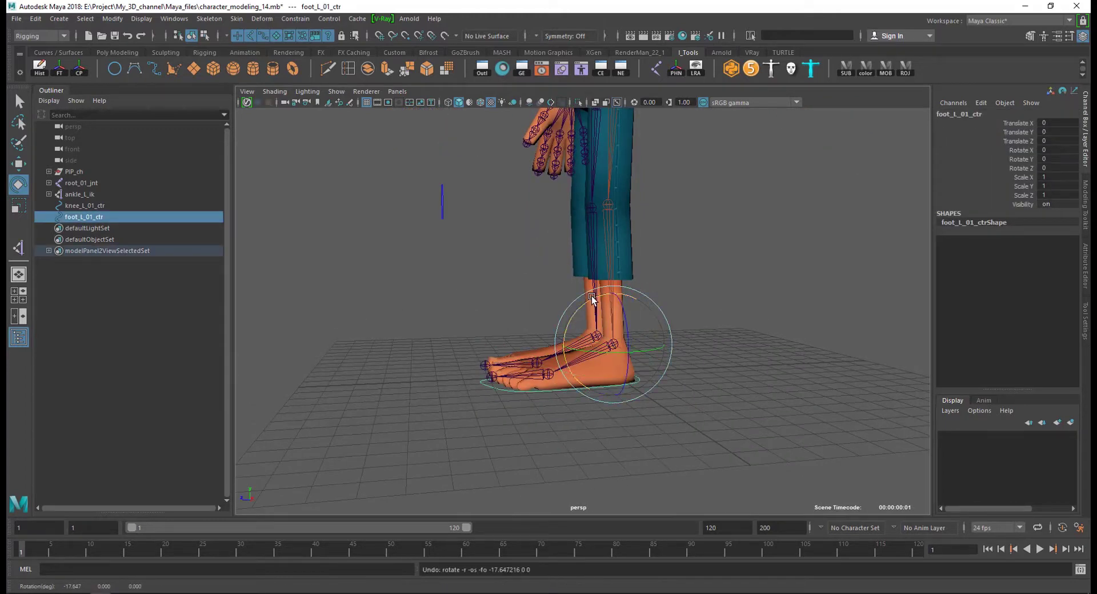
left_click(436, 296)
left_click_drag(556, 370, 664, 408, "alt")
key("ctrl+s")
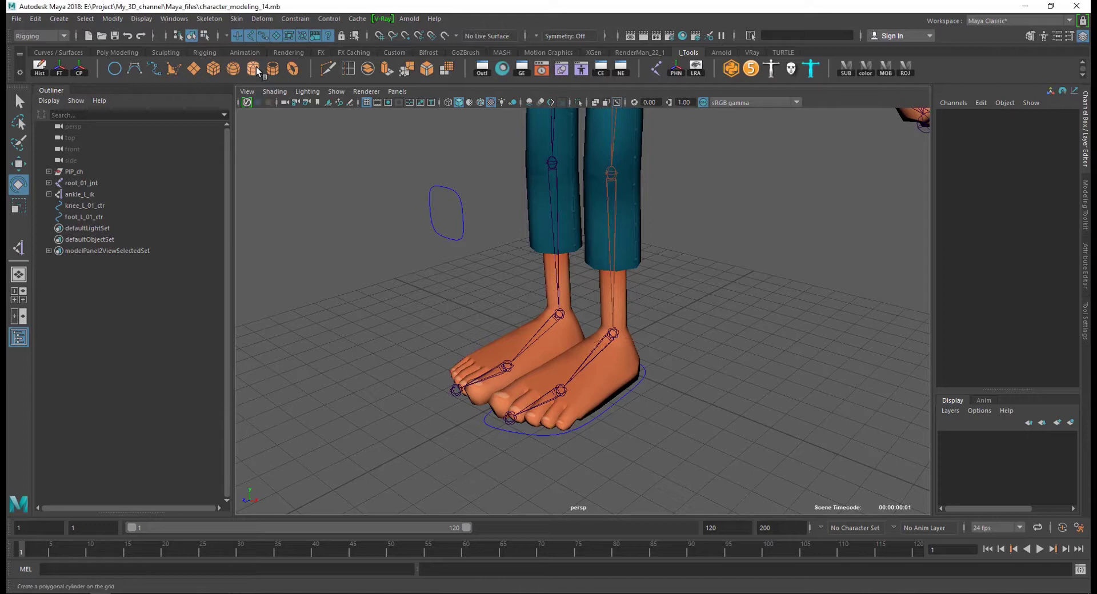
Create an IK handle from the left ankle joint to the ball joint using the Single-Chain Solver.
left_click(209, 19)
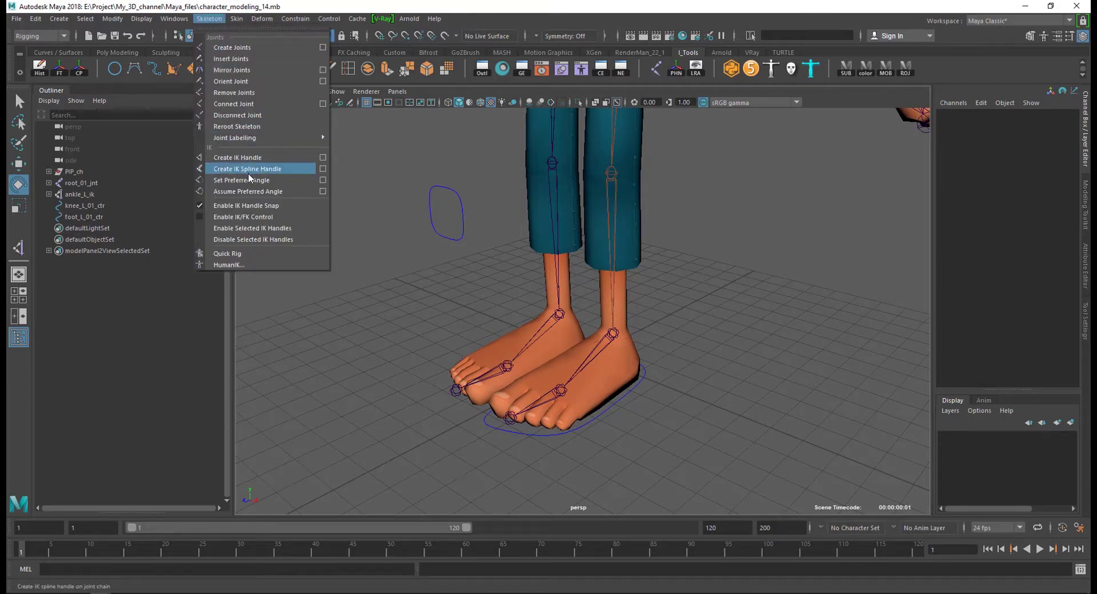
left_click(323, 158)
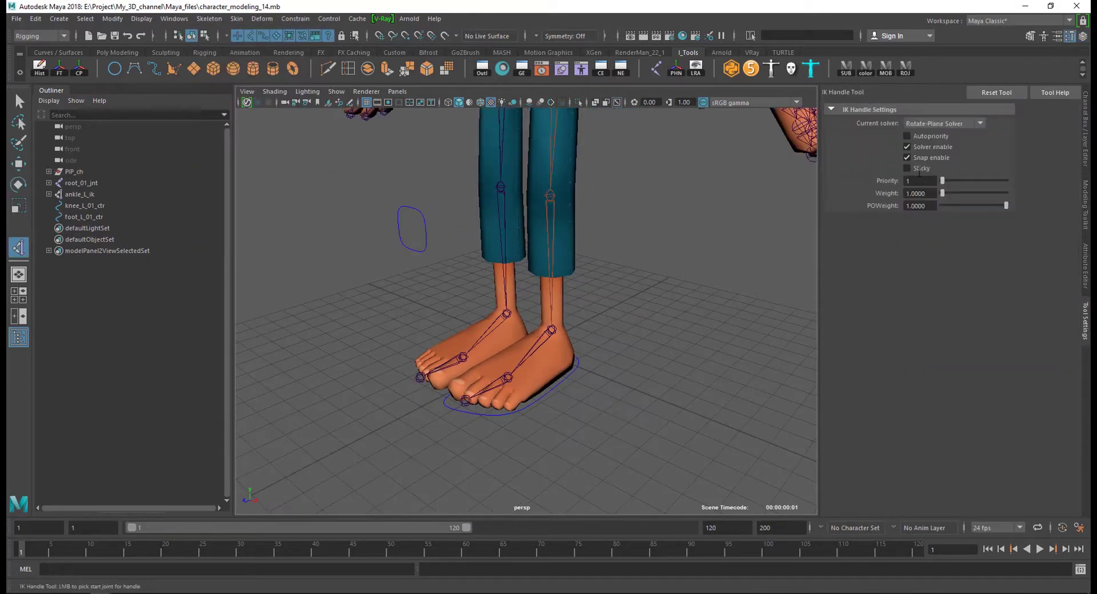
left_click(933, 124)
left_click(924, 135)
middle_click_drag(535, 346, 532, 268, "alt")
right_click_drag(532, 268, 583, 275, "alt")
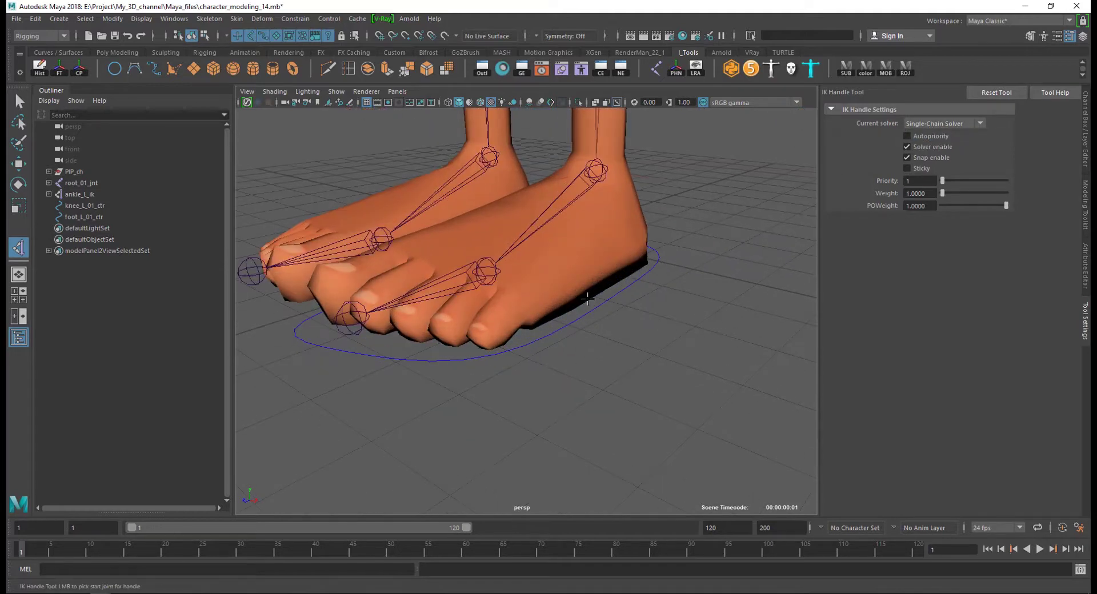
middle_click_drag(583, 276, 603, 327, "alt")
left_click(615, 228)
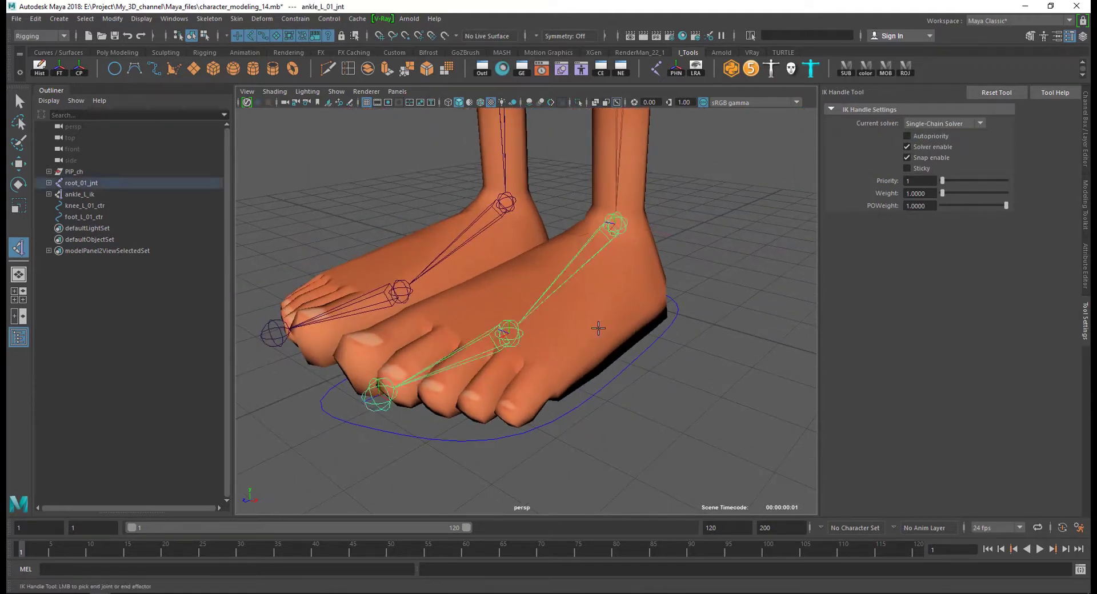
left_click(506, 327)
key("e")
scroll(542, 374, "down", 5)
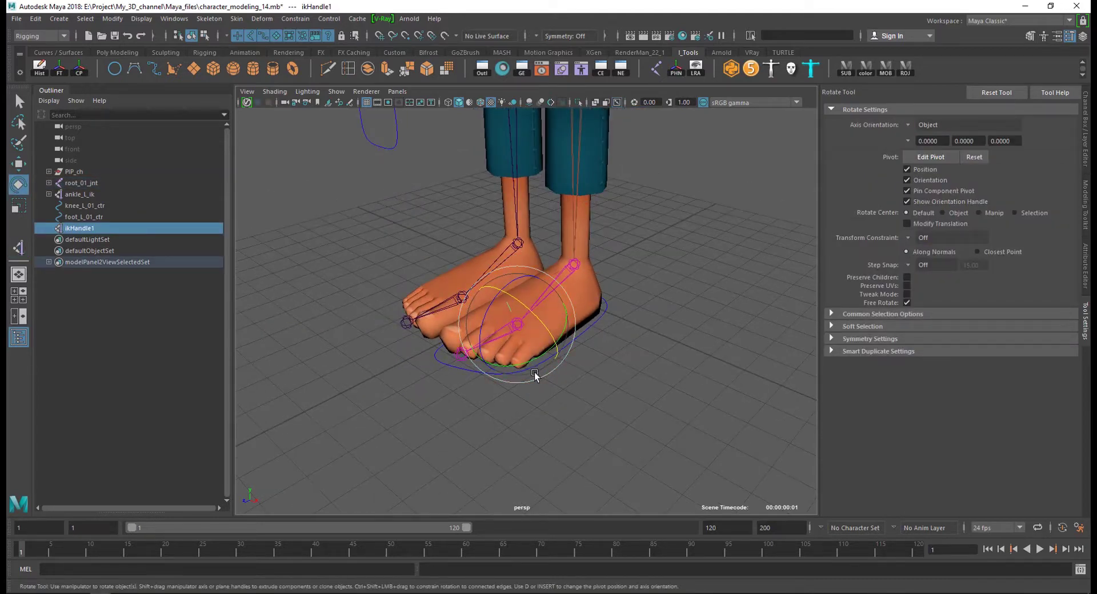
key("w")
left_click(569, 378)
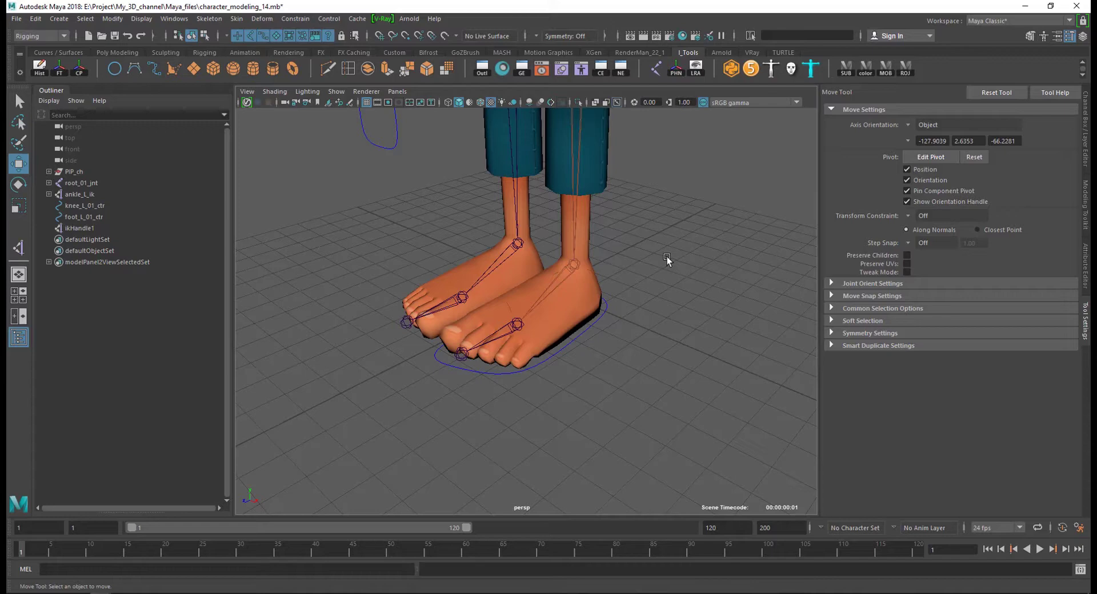
Create a second single-chain IK handle from the left foot's ball joint to the toe joint.
key("g")
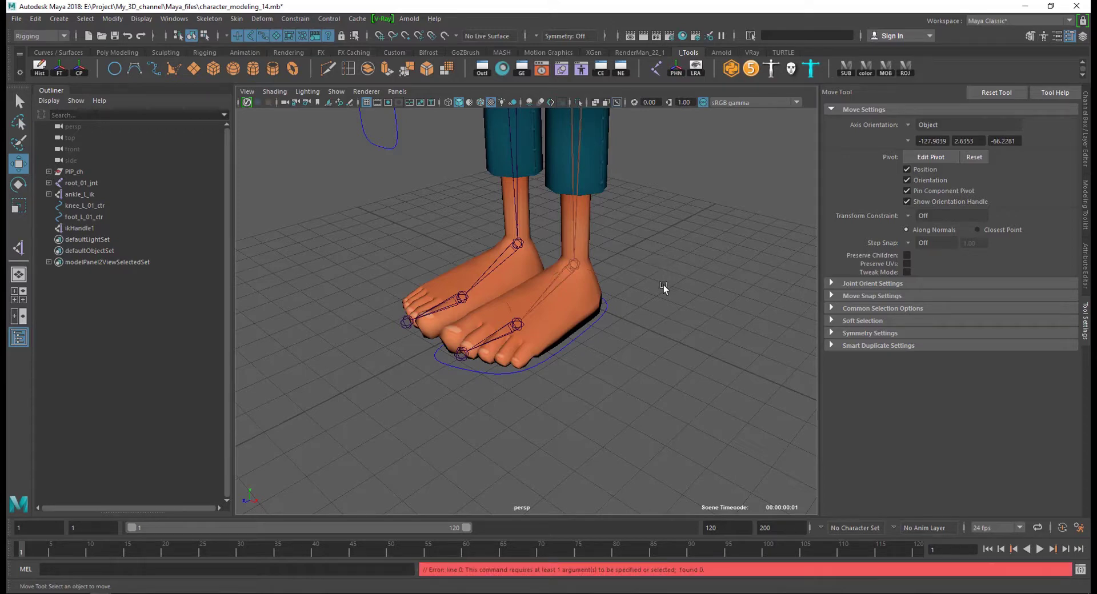
left_click_drag(663, 285, 643, 314, "alt")
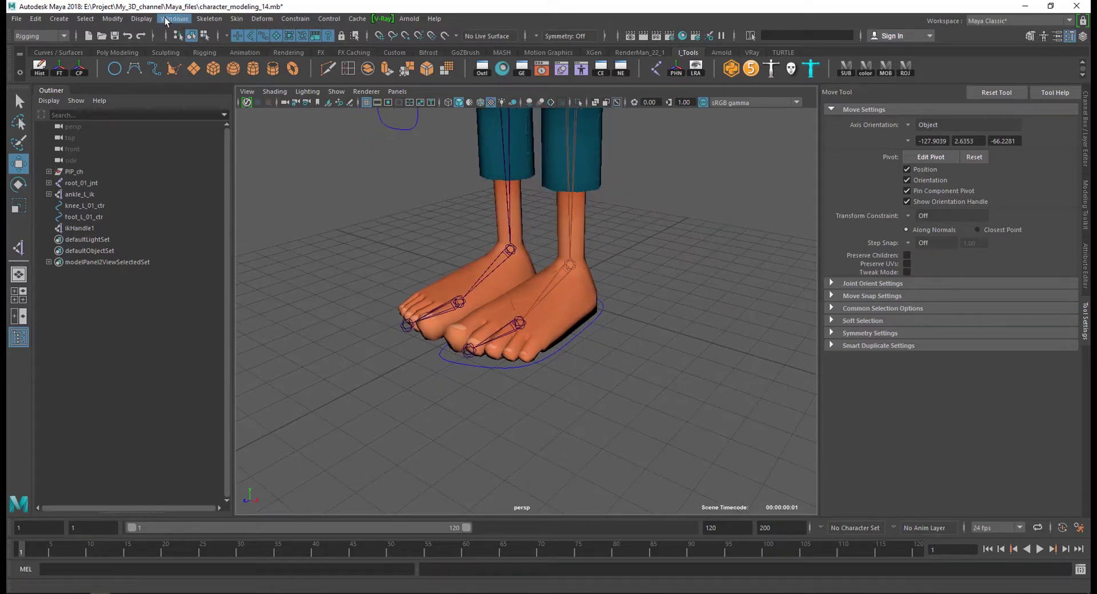
left_click(115, 19)
mouse_move(133, 21)
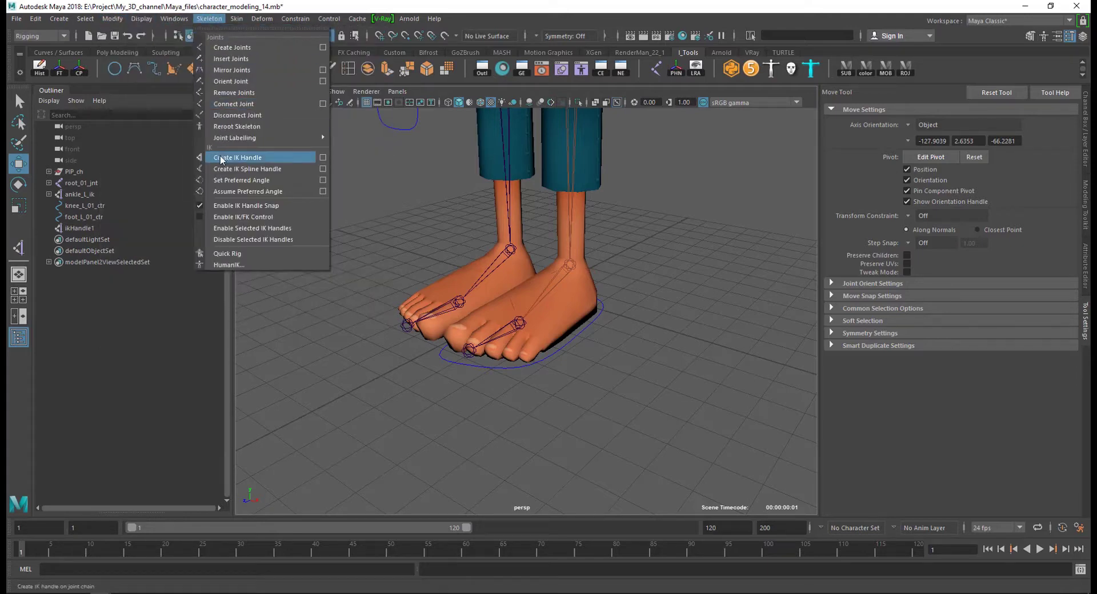
left_click(240, 156)
scroll(514, 348, "up", 3)
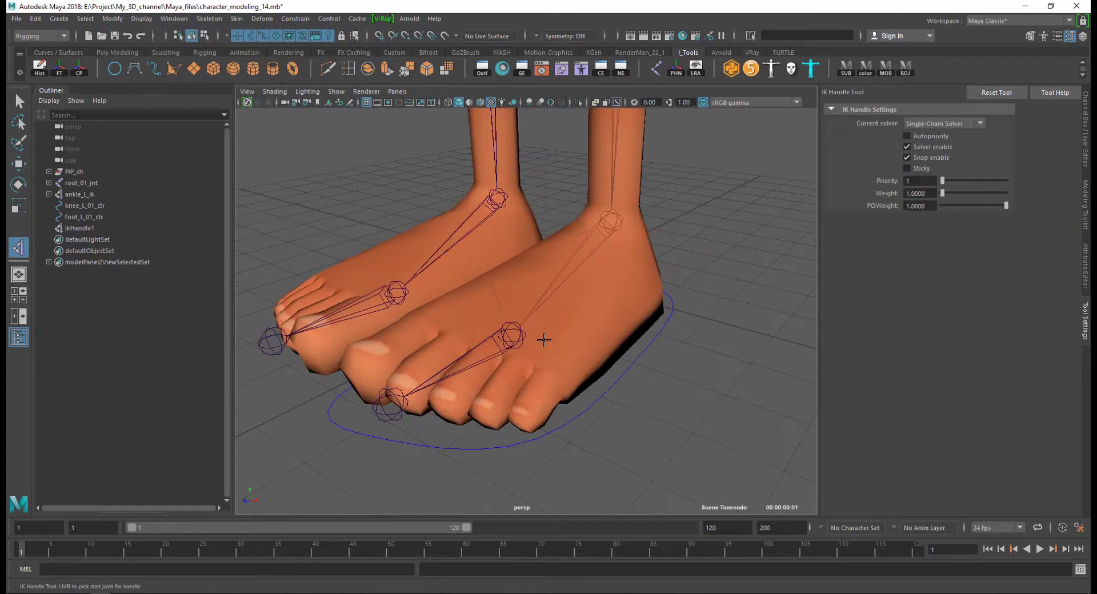
left_click(391, 390)
left_click(392, 389)
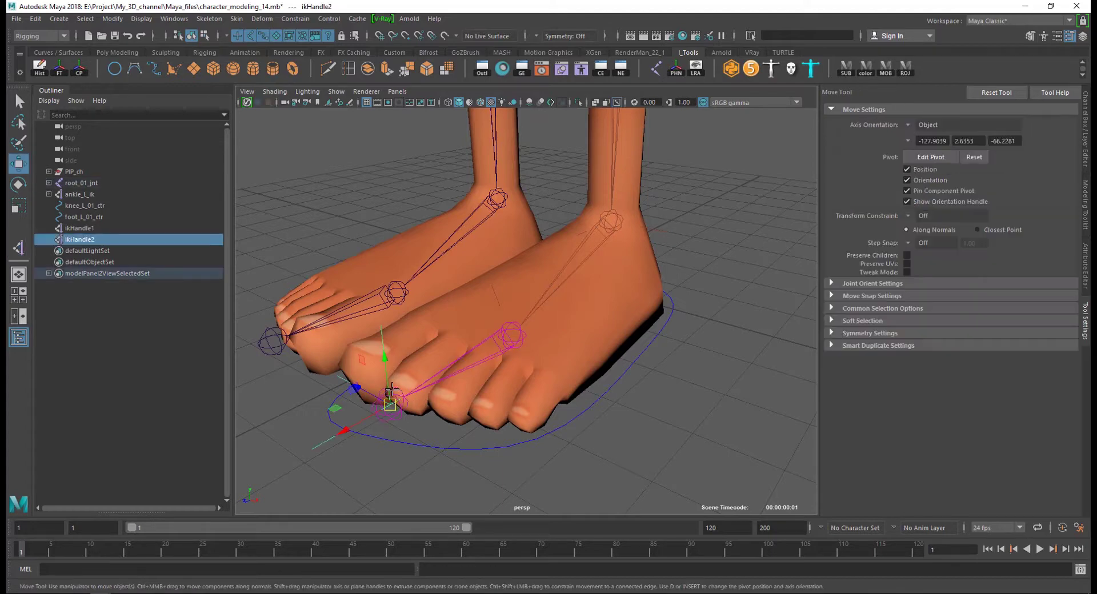
left_click(712, 399)
Save the scene with the two new foot IK handles.
scroll(639, 380, "down", 5)
left_click_drag(594, 378, 584, 402, "alt")
scroll(578, 392, "up", 5)
scroll(588, 422, "down", 3)
middle_click_drag(584, 402, 595, 427, "alt")
key("ctrl+s")
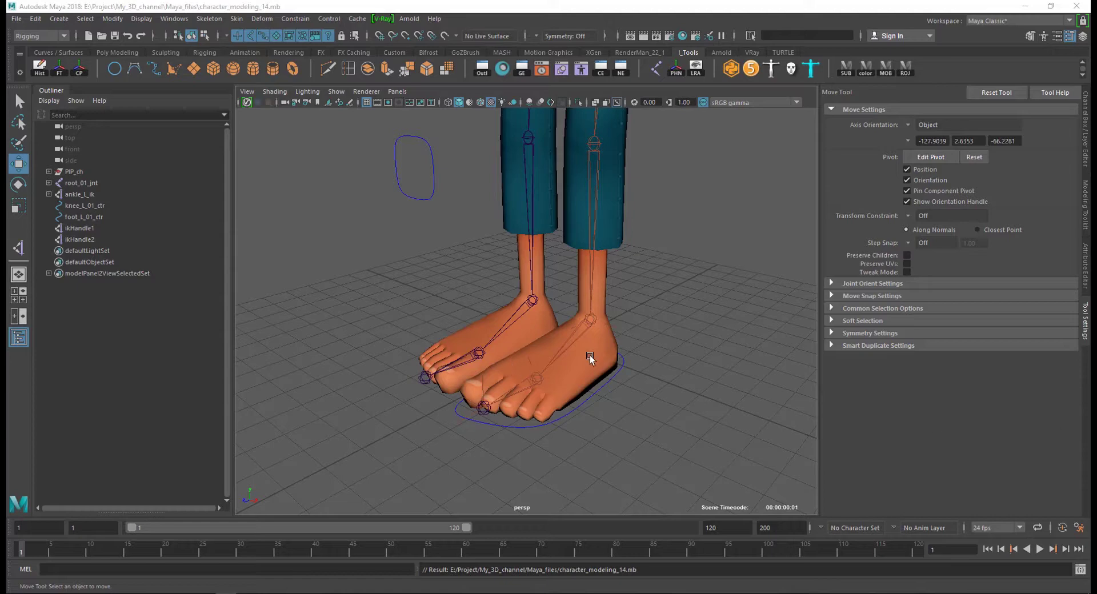
Rename the IK handle at the left foot's ball joint to ball_L_ik.
left_click(616, 355)
left_click(530, 356)
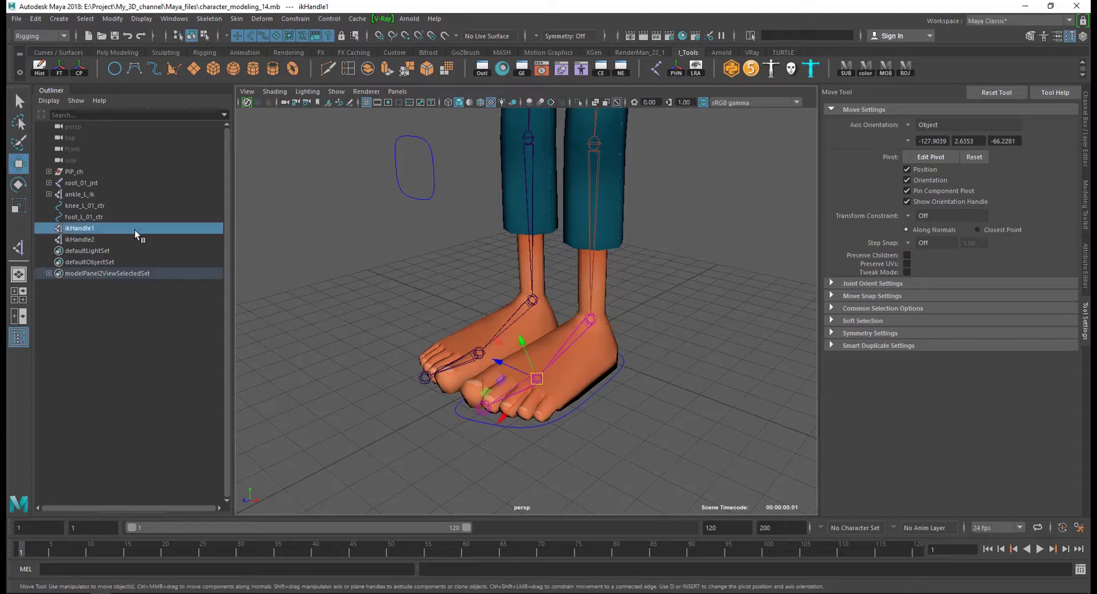
double_click(93, 228)
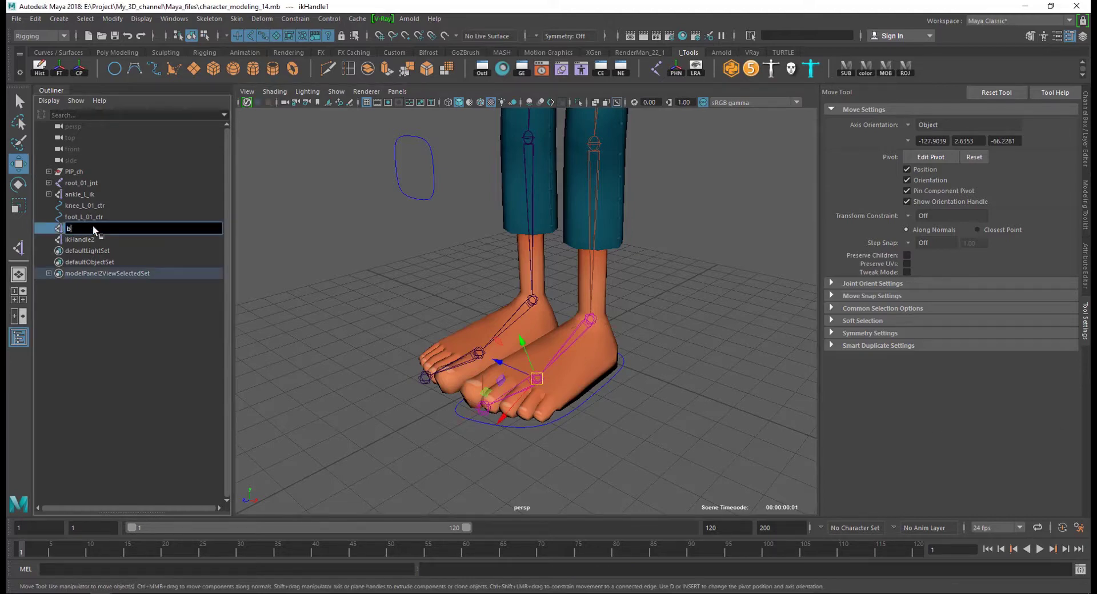
type("ball_L_ik")
key("Return")
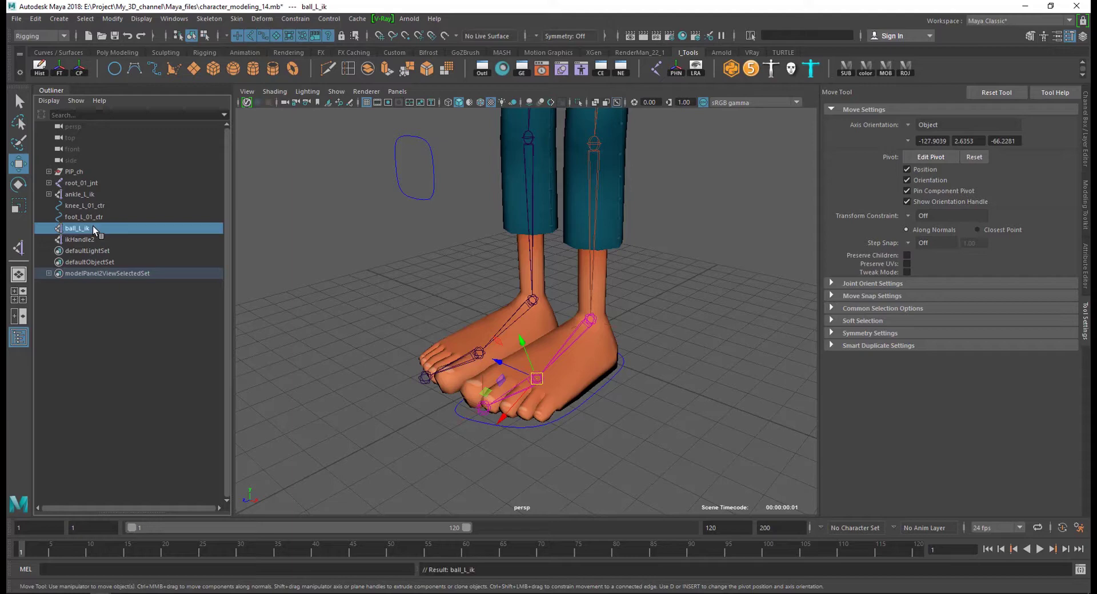
Rename the IK handle at the left toe joint to toe_L_ik.
double_click(85, 240)
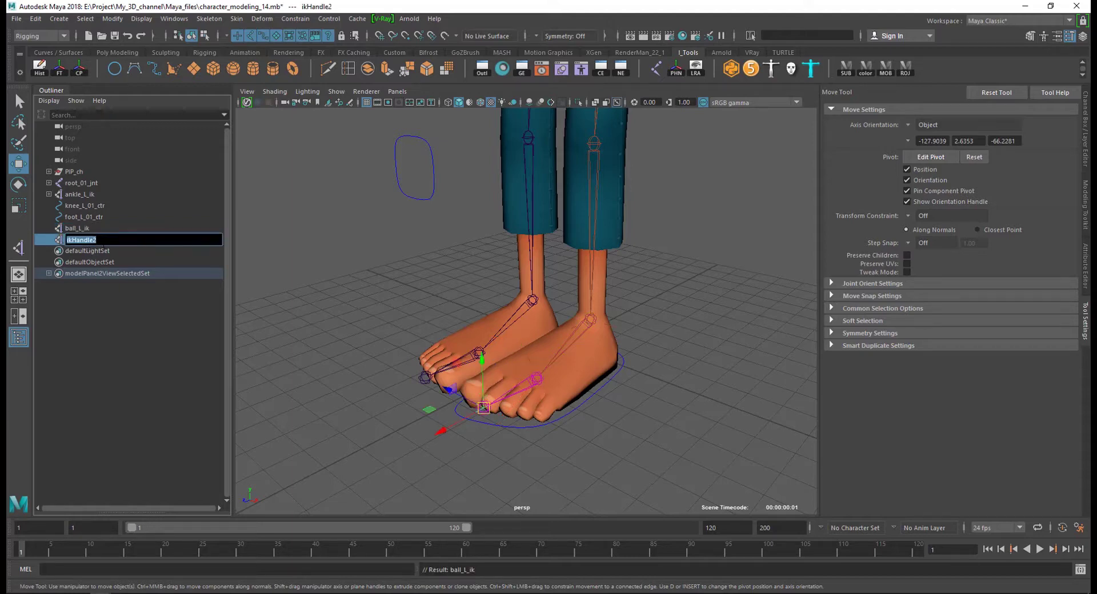
type("t")
type("oe_L_ik")
key("Return")
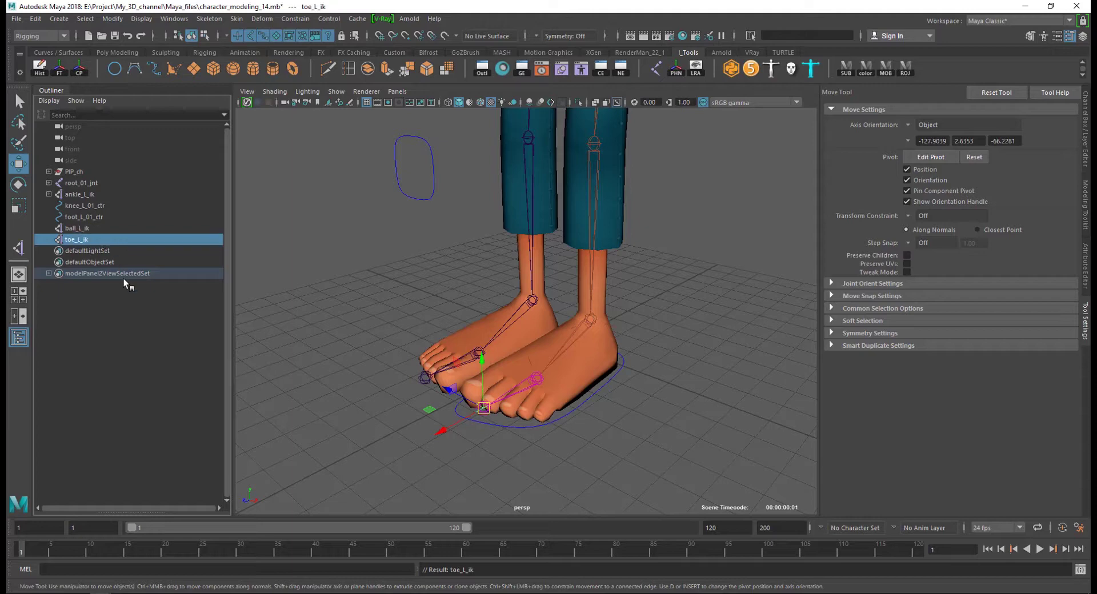
left_click(112, 307)
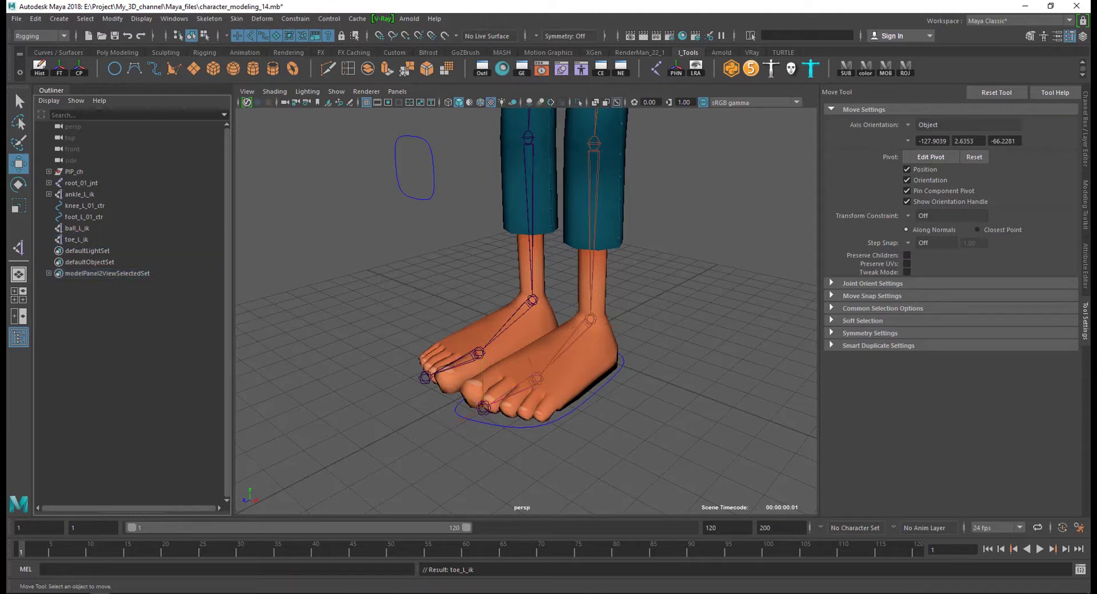
Group the ball_L_ik and ankle_L_ik handles together.
left_click(644, 406)
left_click(530, 355)
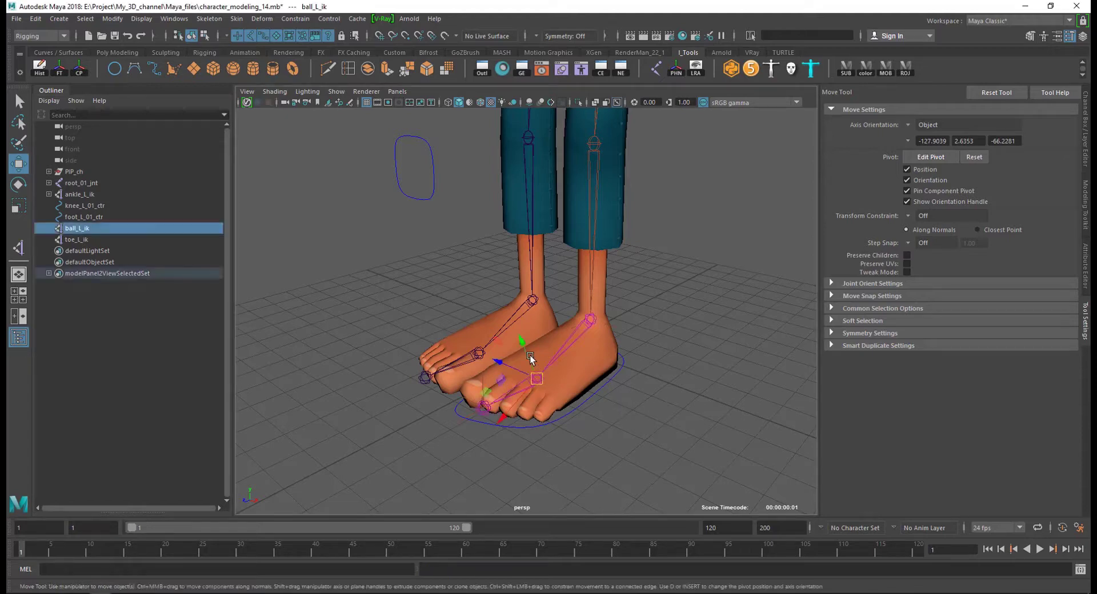
key("q")
left_click(611, 325, "shift")
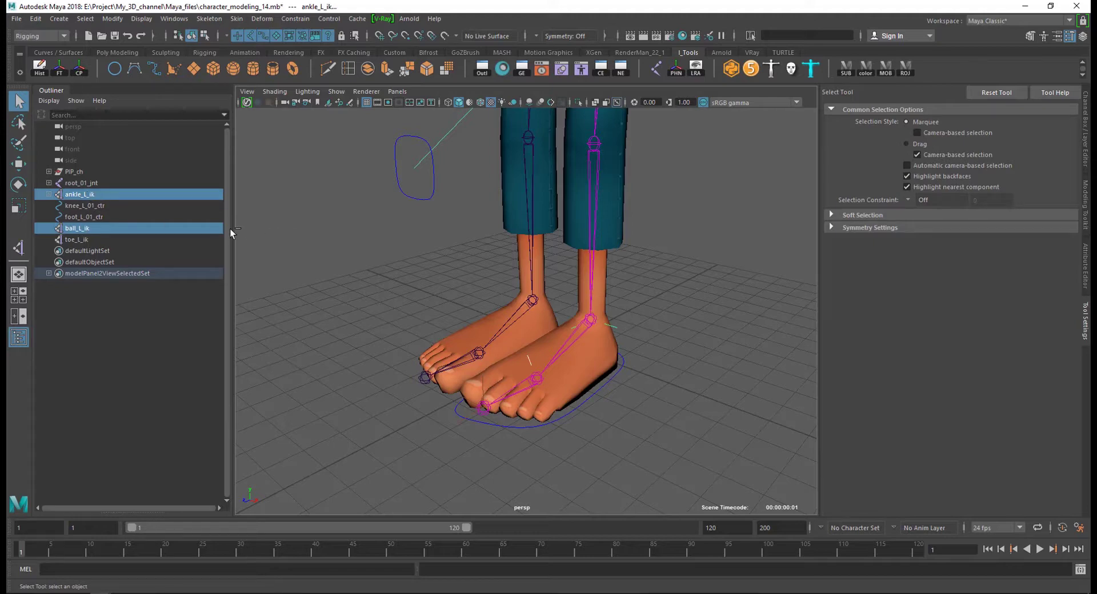
key("ctrl+g")
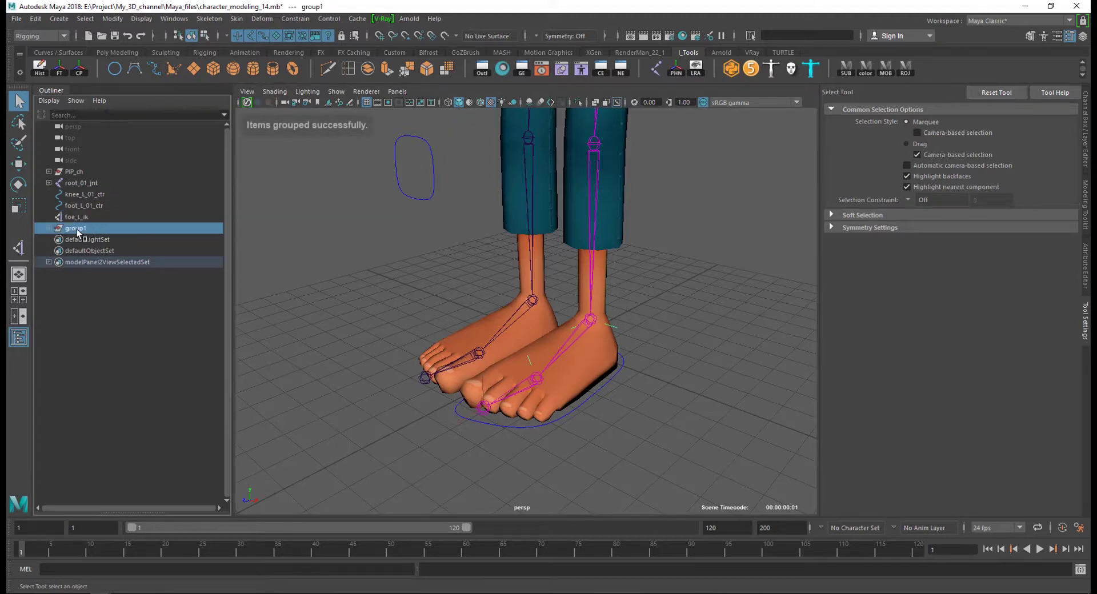
Move the new IK group's pivot onto the left foot's ball joint, snapping it to the joint, and save the scene.
left_click_drag(505, 389, 554, 407, "alt")
key("w")
scroll(553, 406, "up", 5)
middle_click_drag(554, 407, 529, 382, "alt")
left_click_drag(539, 360, 515, 362, "alt")
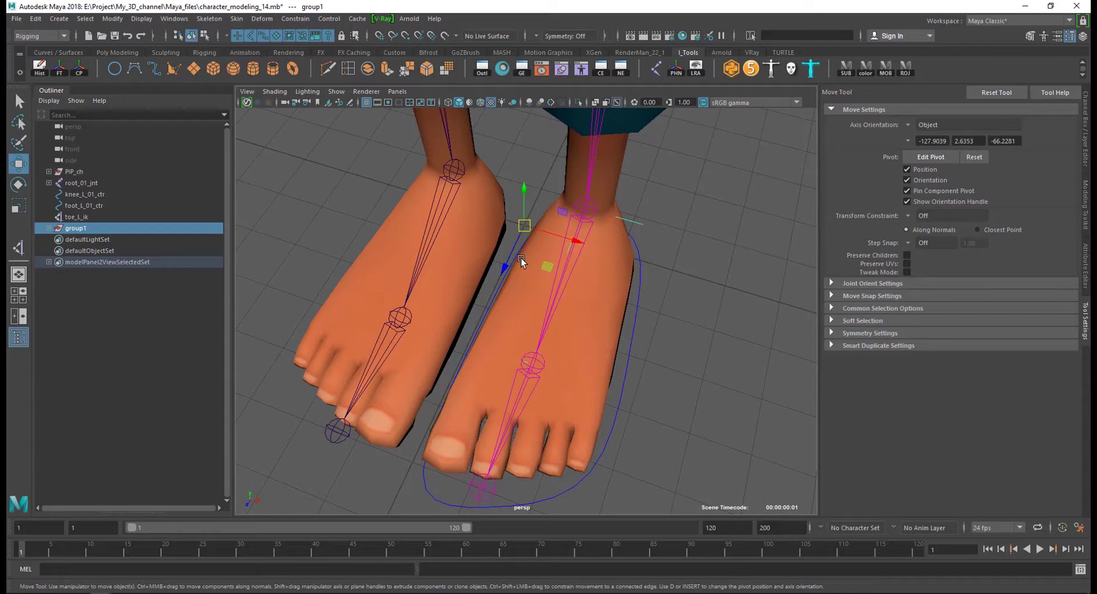
key("d")
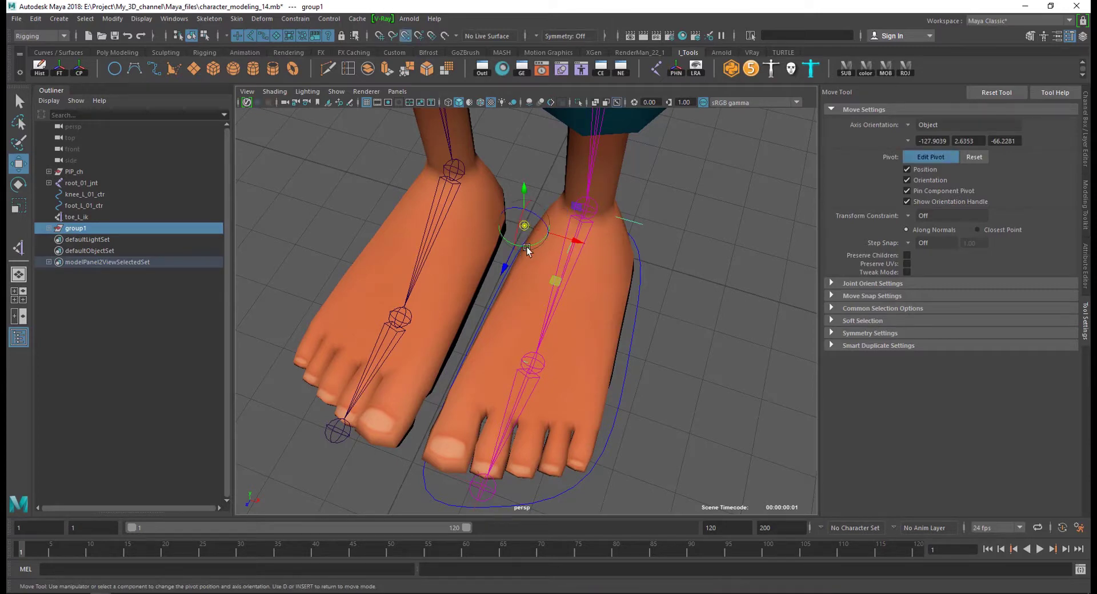
left_click_drag(522, 232, 533, 343)
scroll(533, 365, "down", 5)
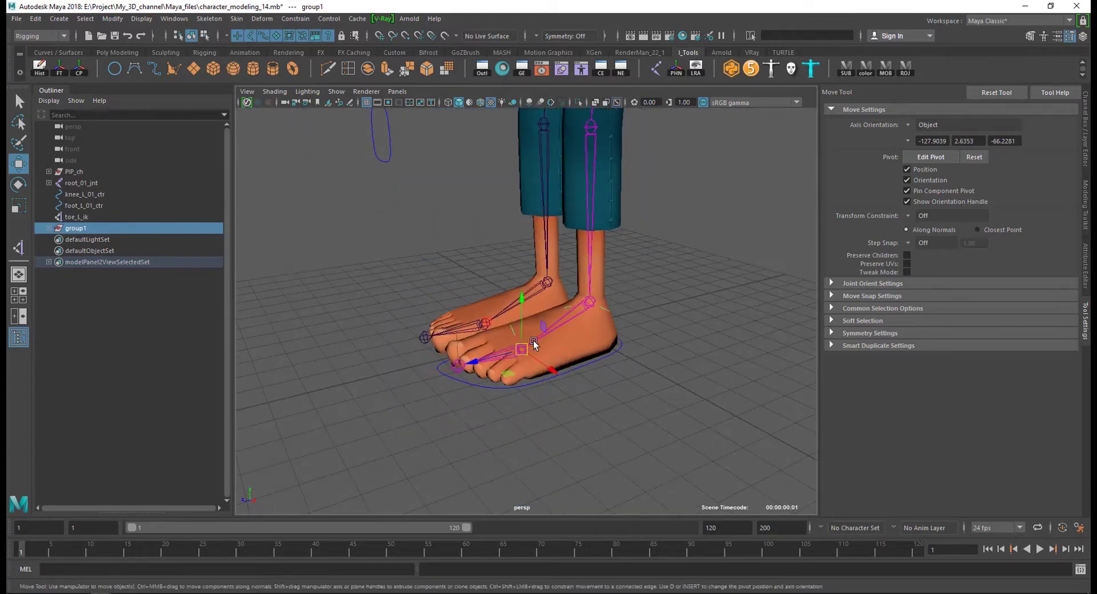
left_click(616, 352)
left_click_drag(616, 351, 580, 379, "alt")
key("ctrl+s")
Test the IK group's pivot by rotating the group about the X axis to lift the heel, and undo the rotation.
scroll(544, 372, "up", 3)
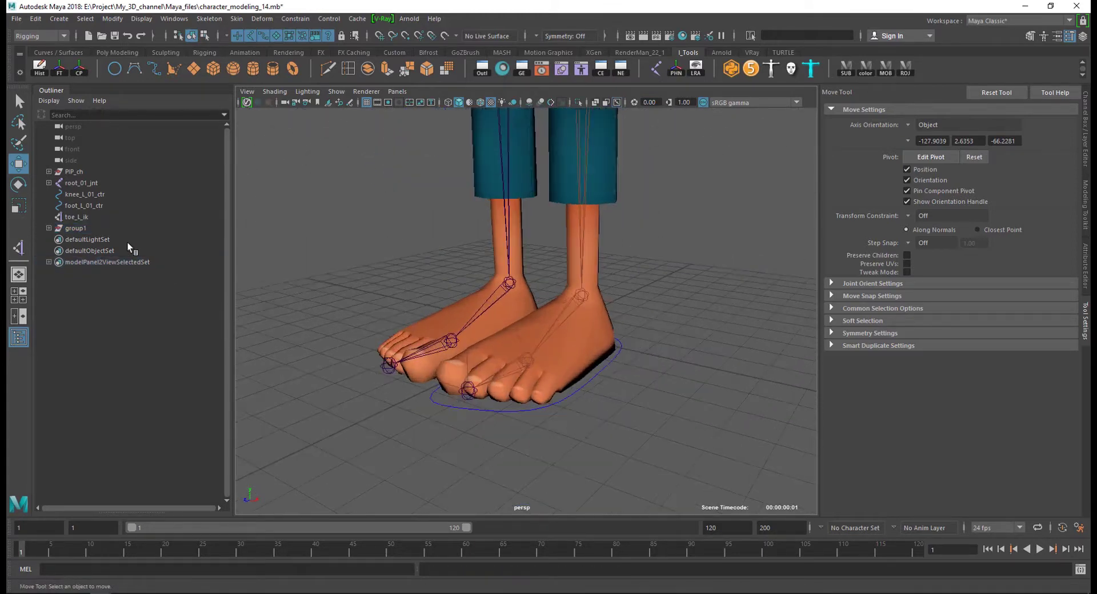
left_click(83, 228)
key("e")
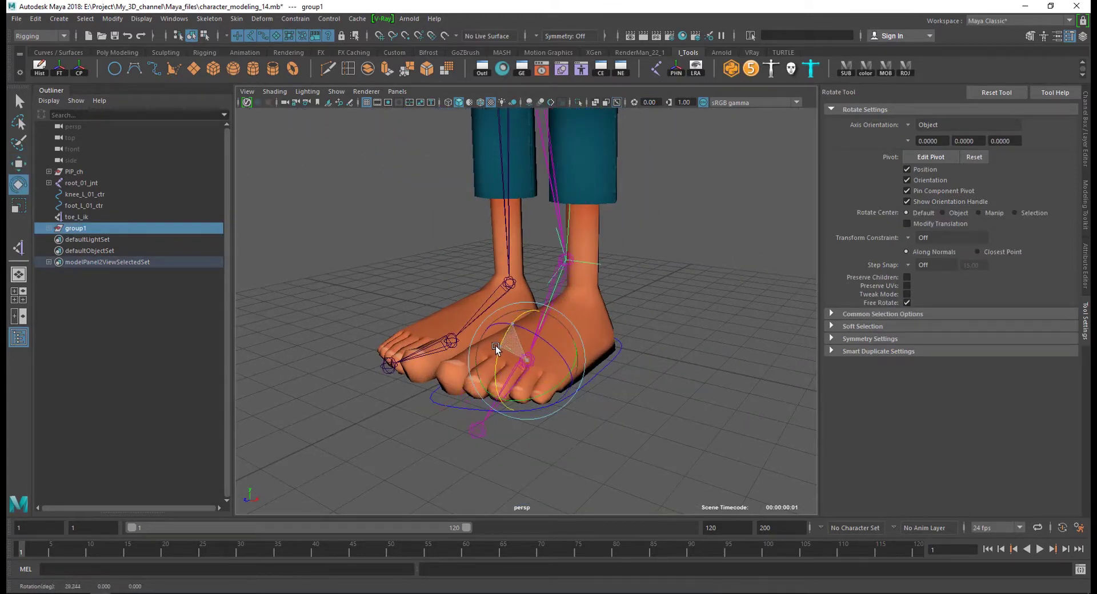
left_click_drag(525, 323, 532, 362)
key("ctrl+z")
scroll(531, 363, "down", 4)
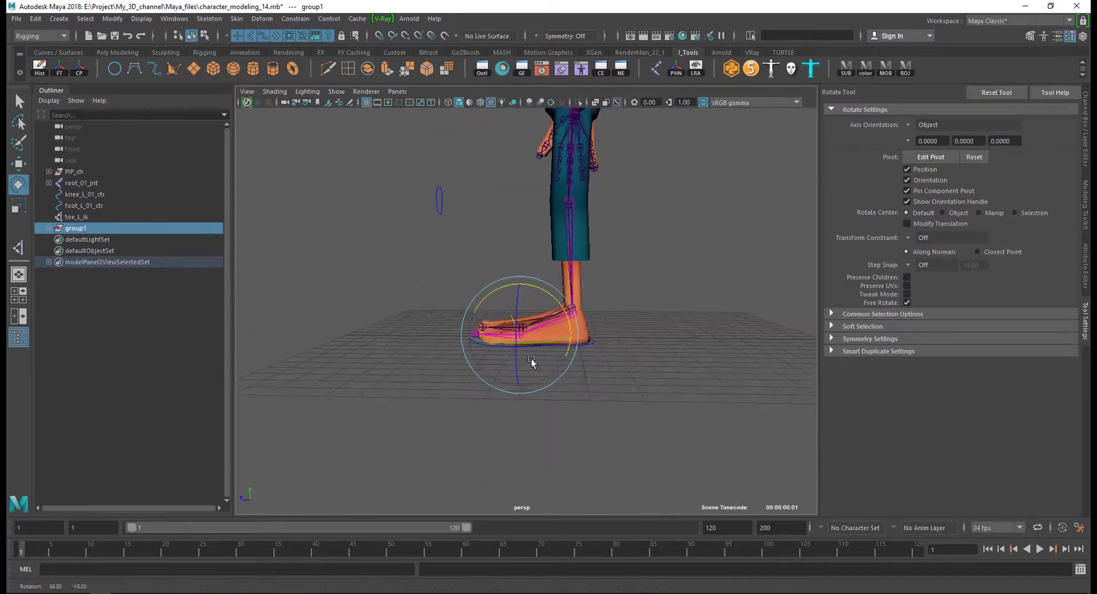
key("shift+z")
left_click_drag(660, 252, 600, 276)
key("ctrl+z")
left_click(559, 384)
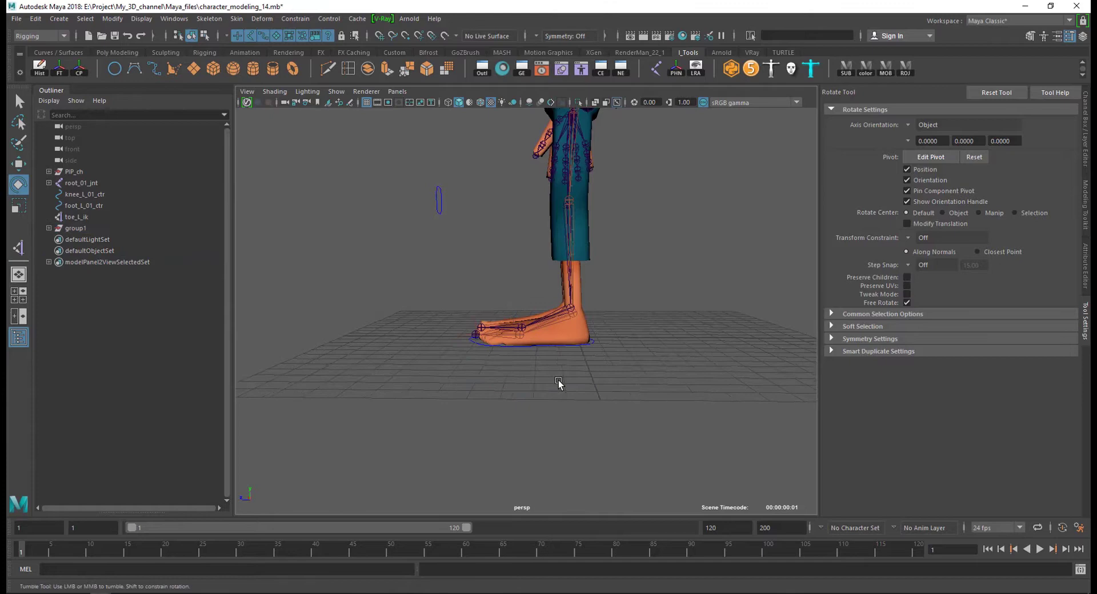
Rename the group holding the left ball and ankle IK handles to heel_L_ctr.
left_click_drag(558, 384, 595, 382, "alt")
right_click_drag(595, 382, 653, 452, "alt")
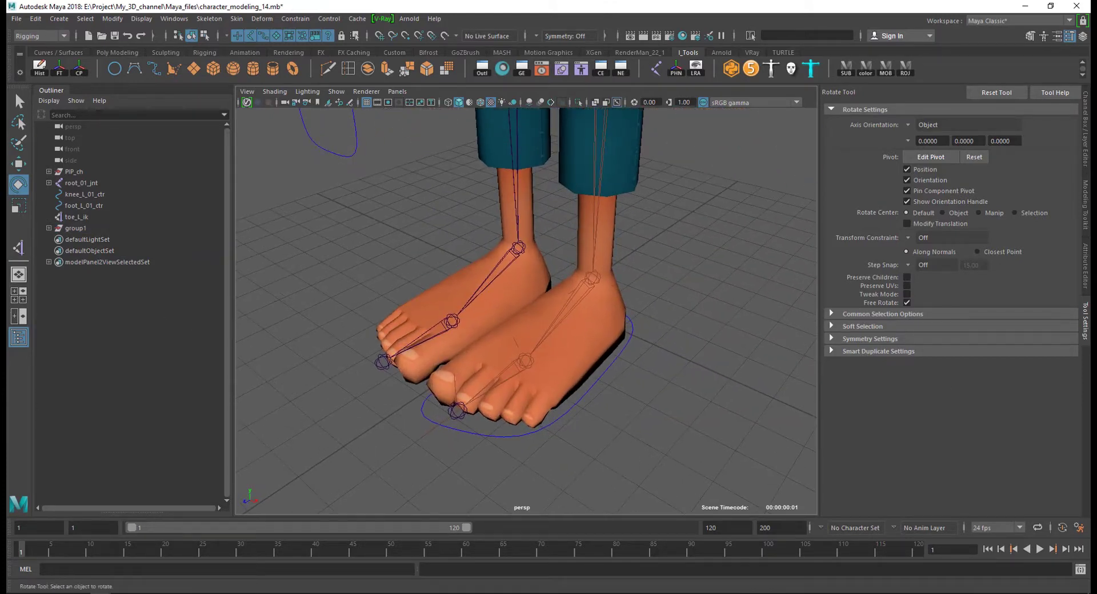
double_click(75, 229)
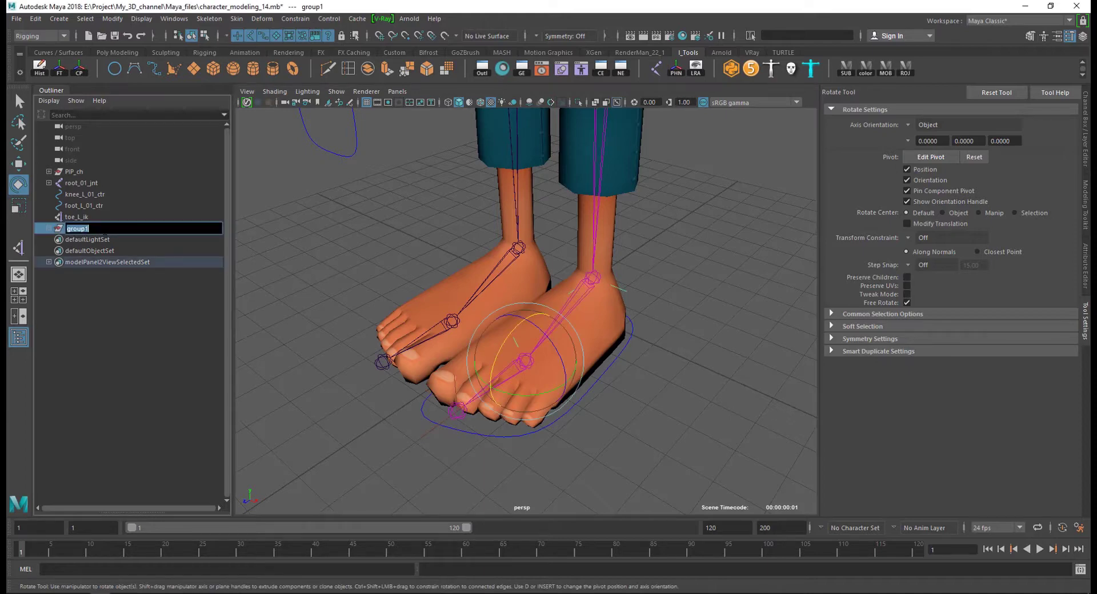
type("heel_L_ctr")
left_click(112, 313)
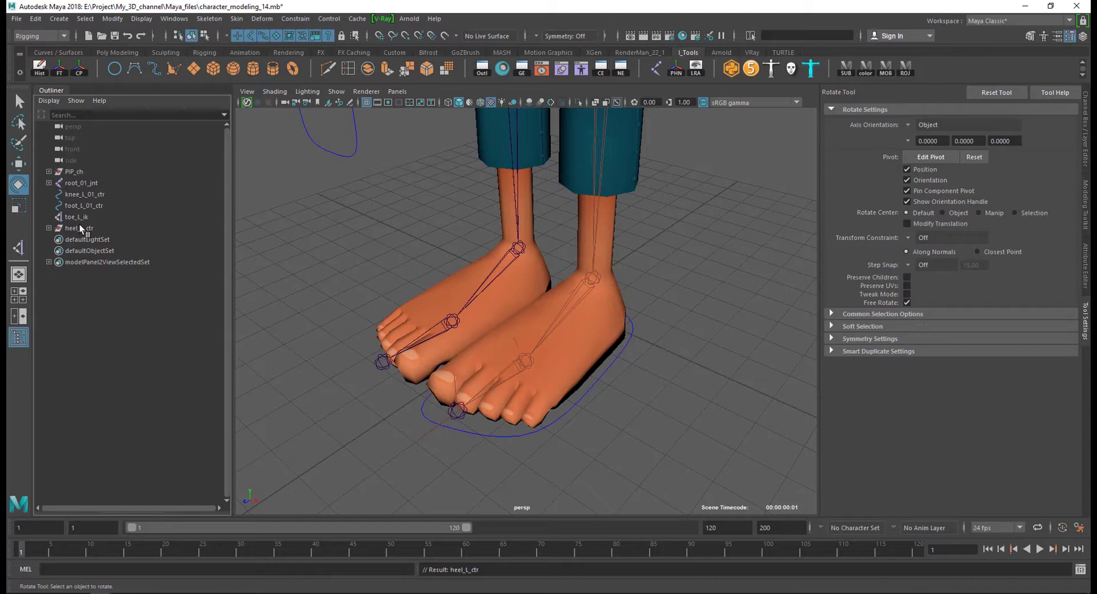
left_click(80, 229)
left_click(783, 379)
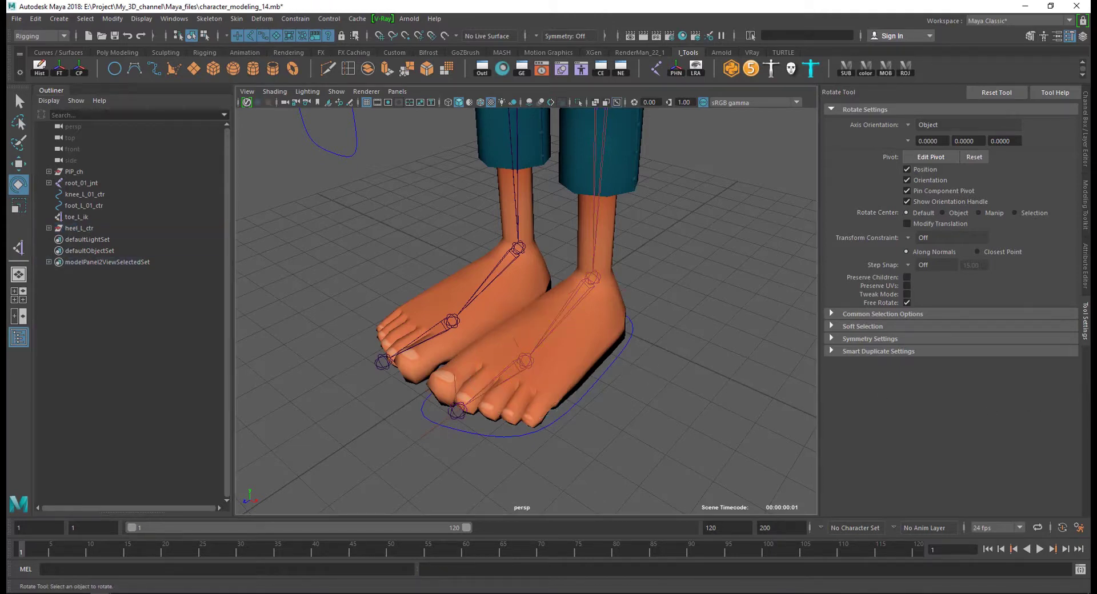
Group the toe_L_ik handle on its own and name the group toe_tap_L_ctr.
key("alt+Tab")
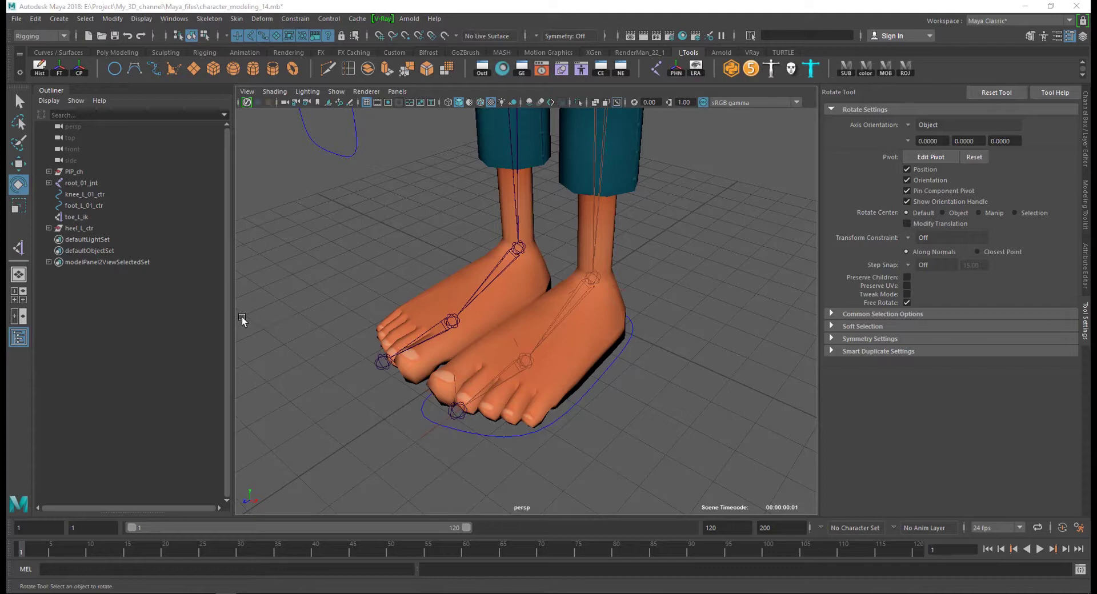
left_click_drag(455, 383, 560, 438)
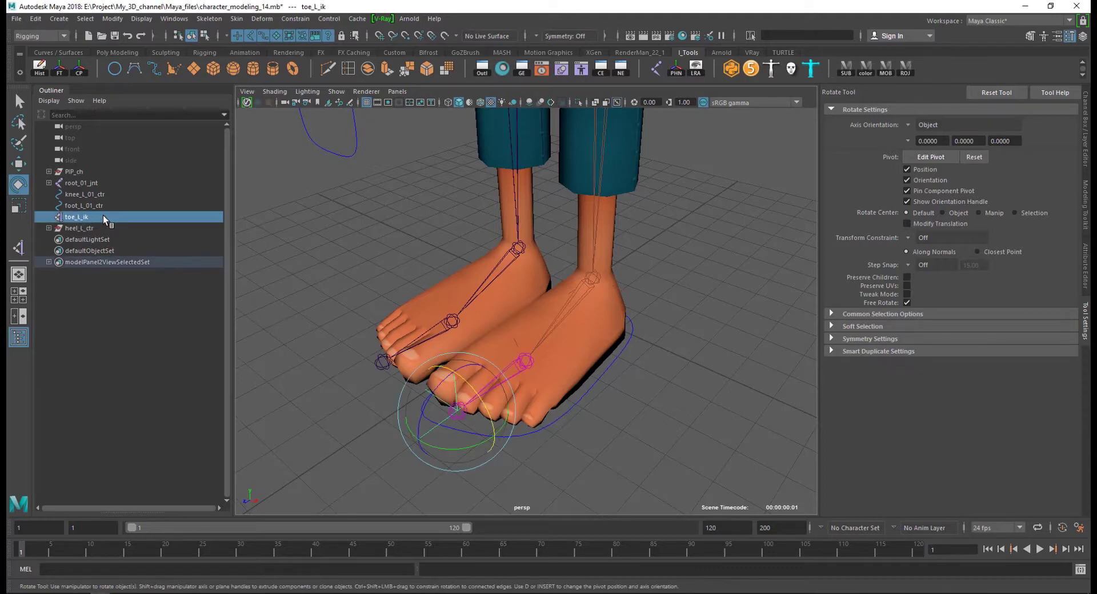
key("ctrl+g")
double_click(83, 229)
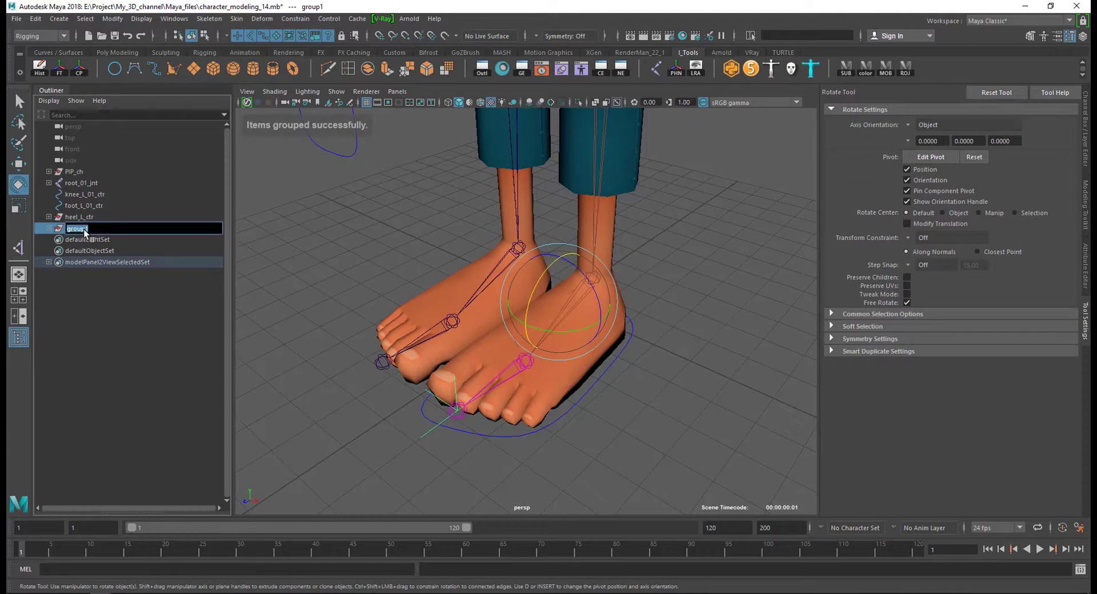
type("toe_")
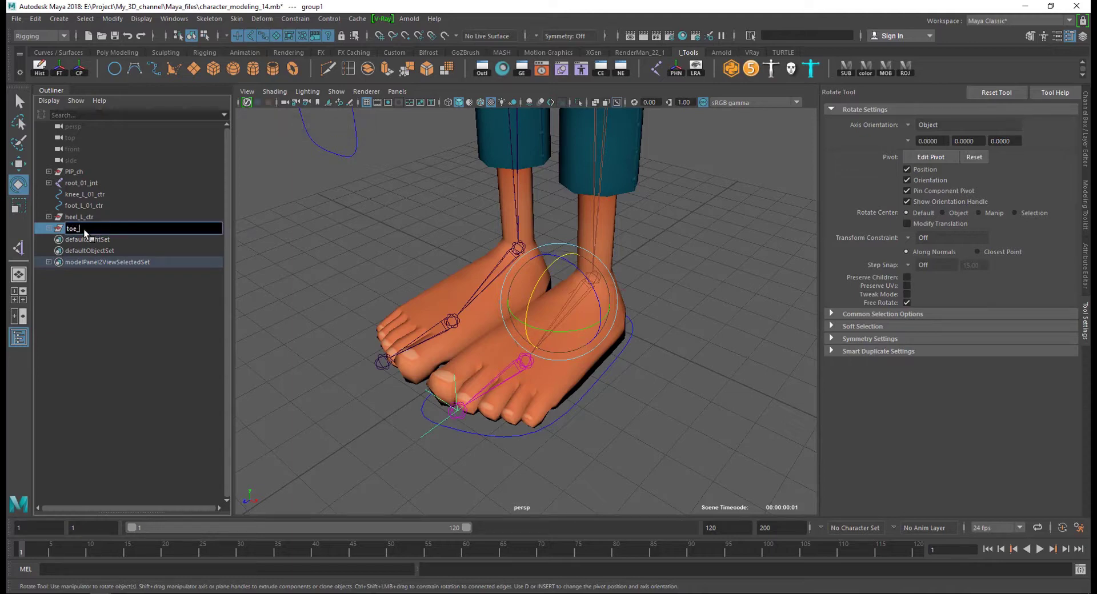
type("tap_L_ctr")
key("Return")
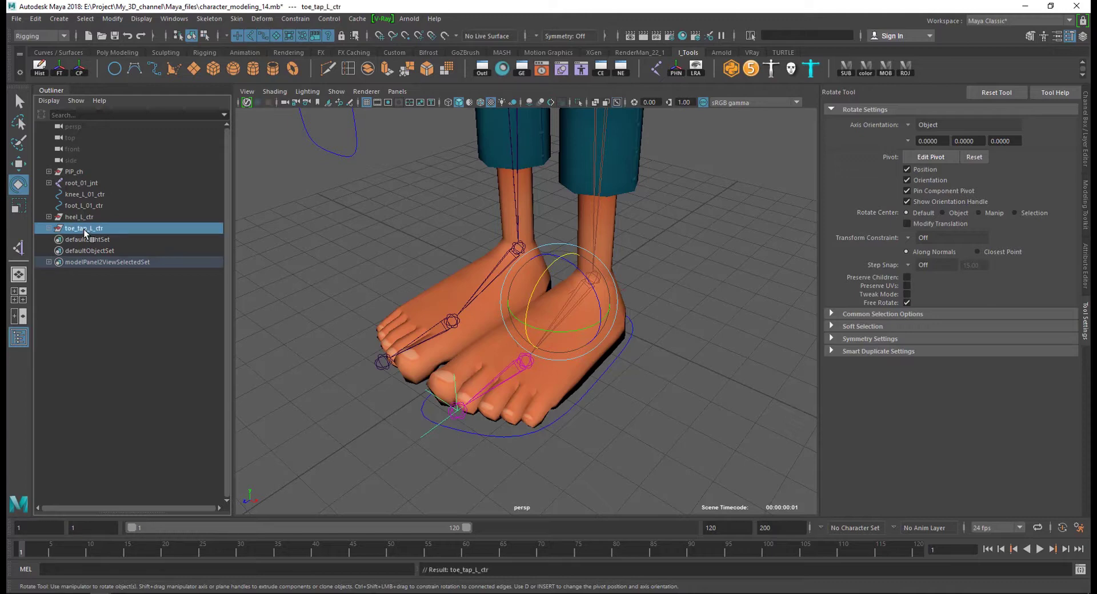
Move the toe_tap_L_ctr group's pivot onto the left foot's toe joint, snapping it to the joint.
left_click(84, 300)
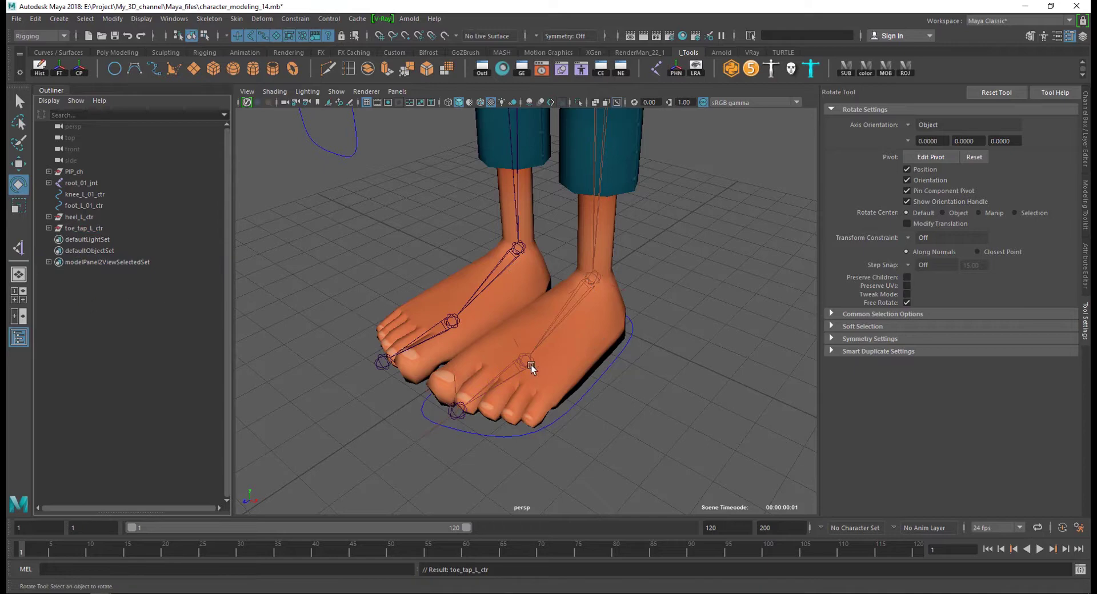
left_click(94, 228)
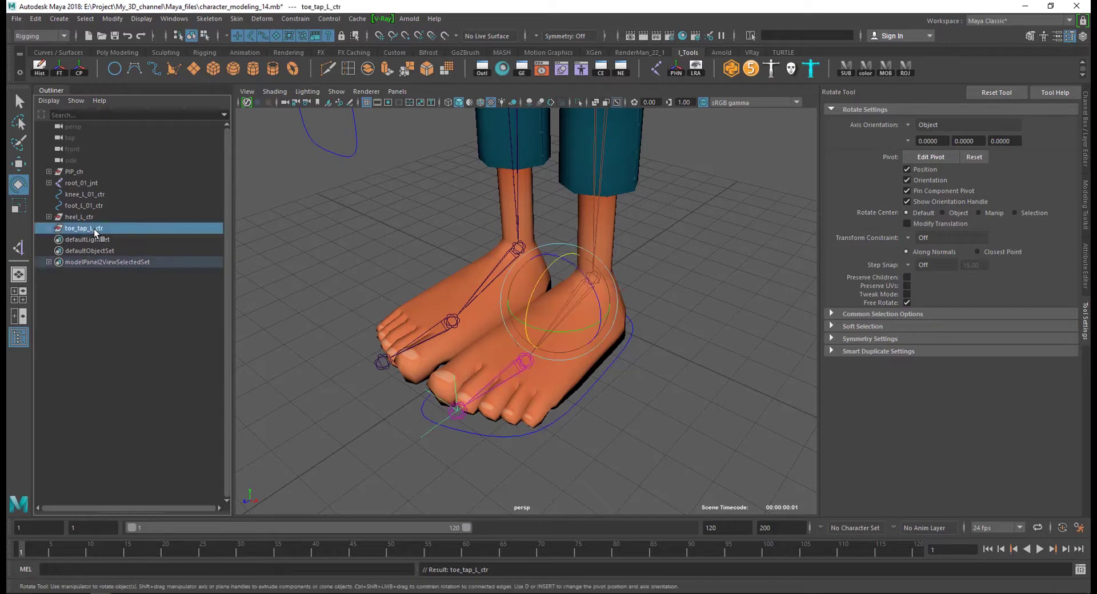
scroll(531, 395, "down", 2)
left_click_drag(530, 394, 529, 410, "alt")
scroll(542, 410, "up", 4)
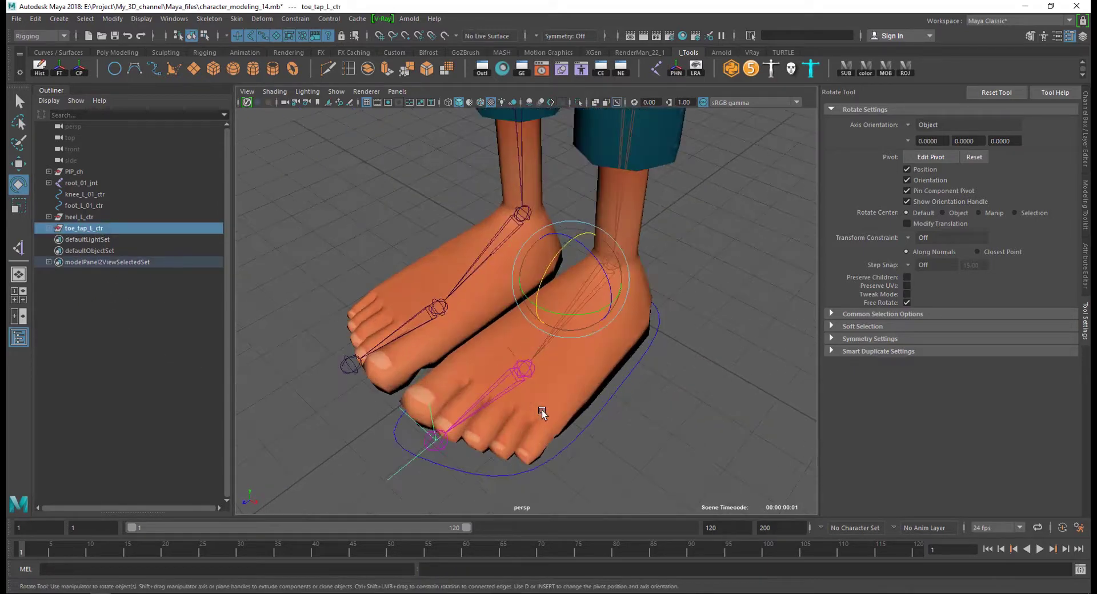
key("d")
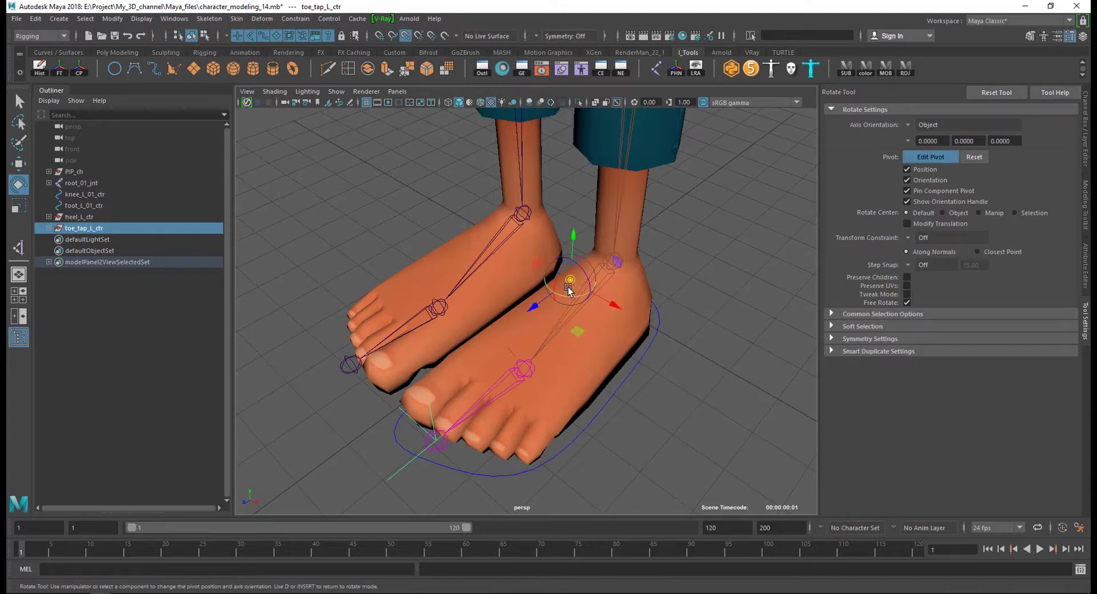
left_click_drag(569, 285, 436, 438)
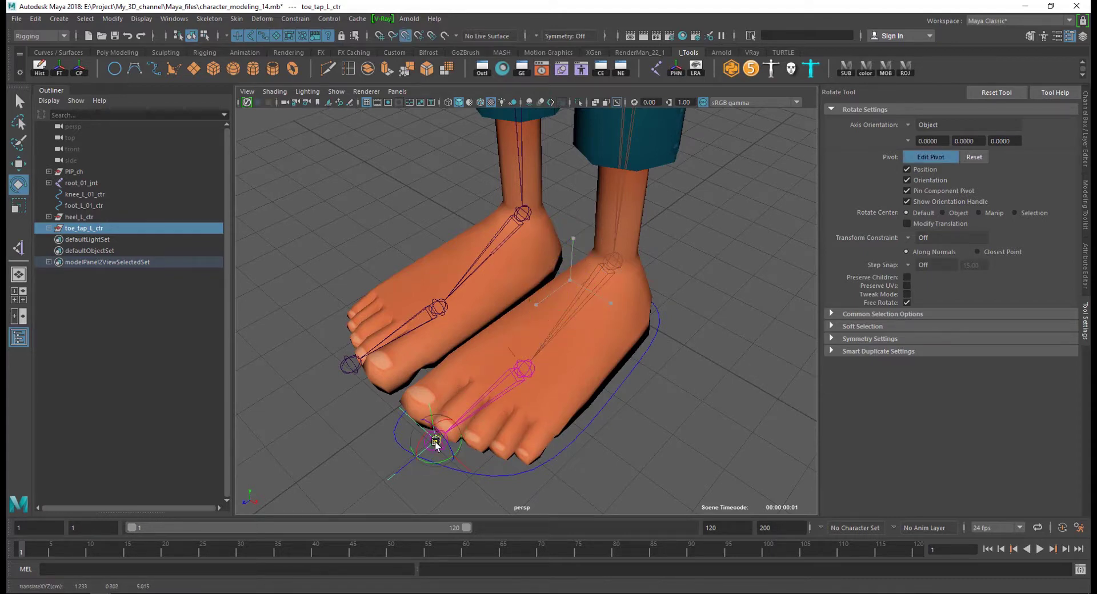
key("d")
left_click(645, 430)
left_click_drag(646, 429, 524, 410, "alt")
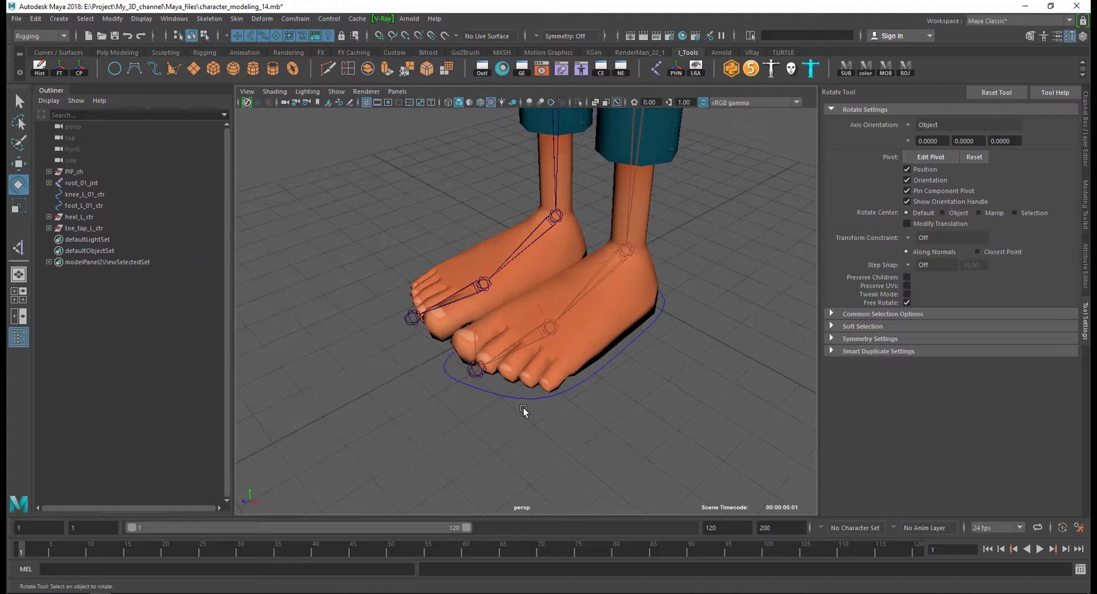
left_click(81, 229)
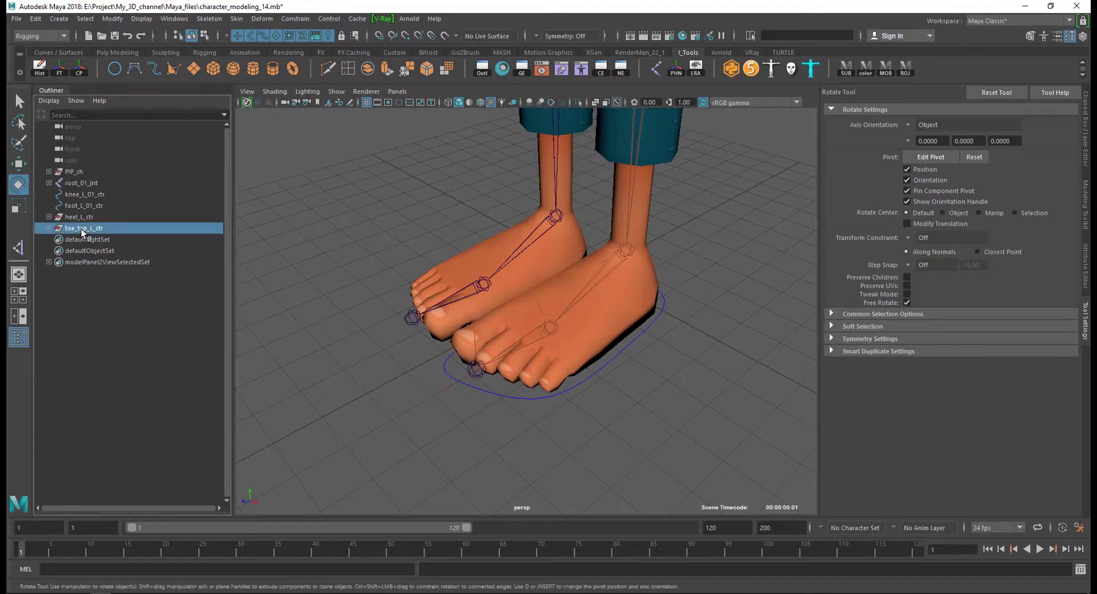
left_click(662, 414)
left_click_drag(575, 411, 591, 403, "alt")
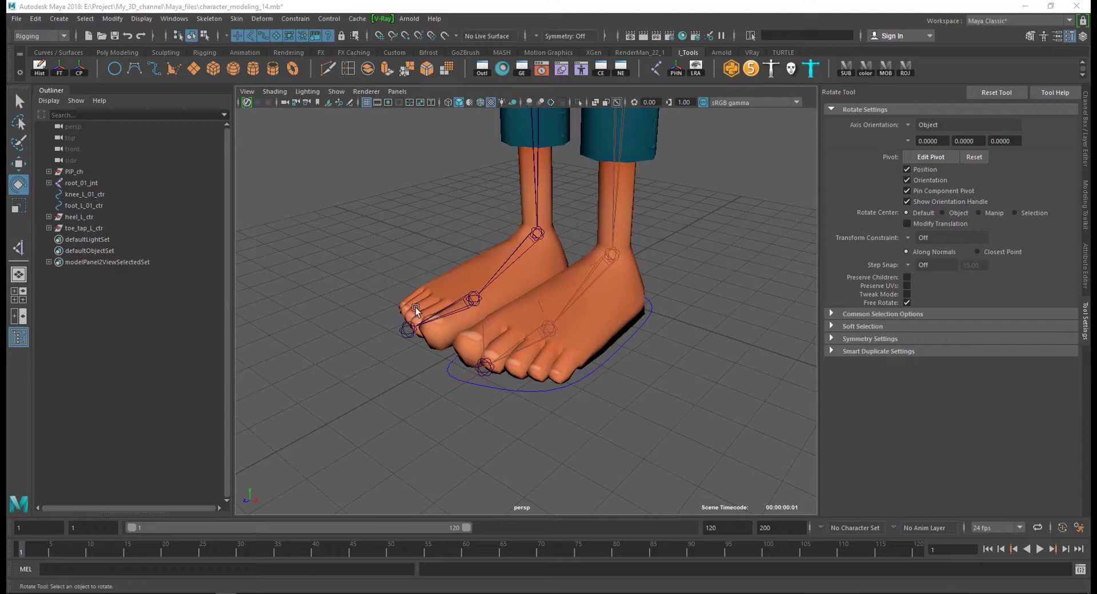
Snap the toe_tap_L_ctr group's pivot onto the left foot's ball joint.
left_click(90, 228)
left_click_drag(544, 422, 543, 429, "alt")
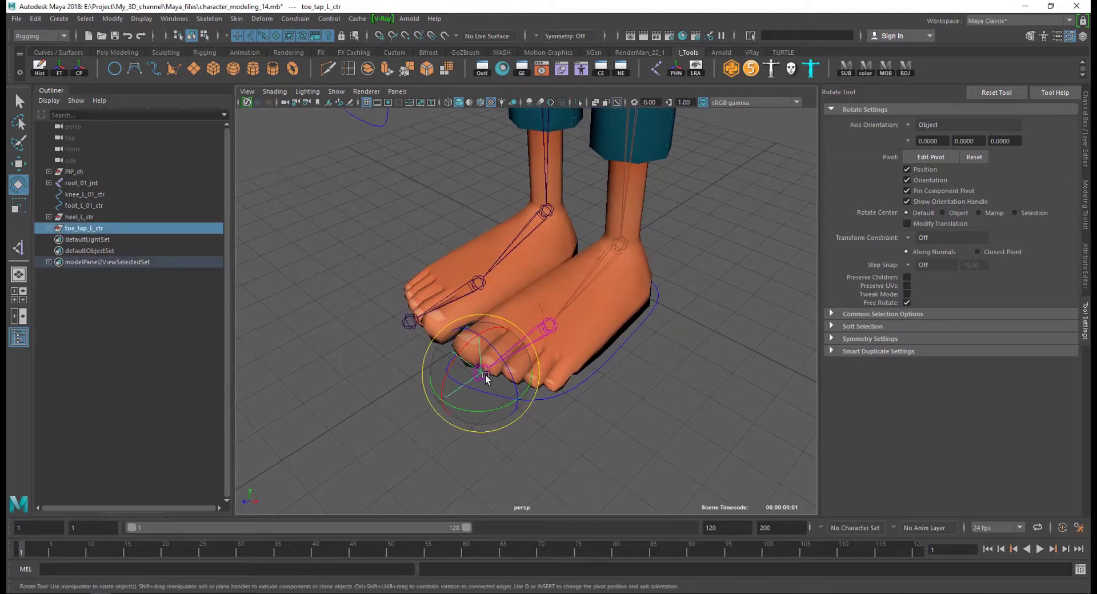
key("d")
left_click_drag(485, 379, 550, 327)
key("d")
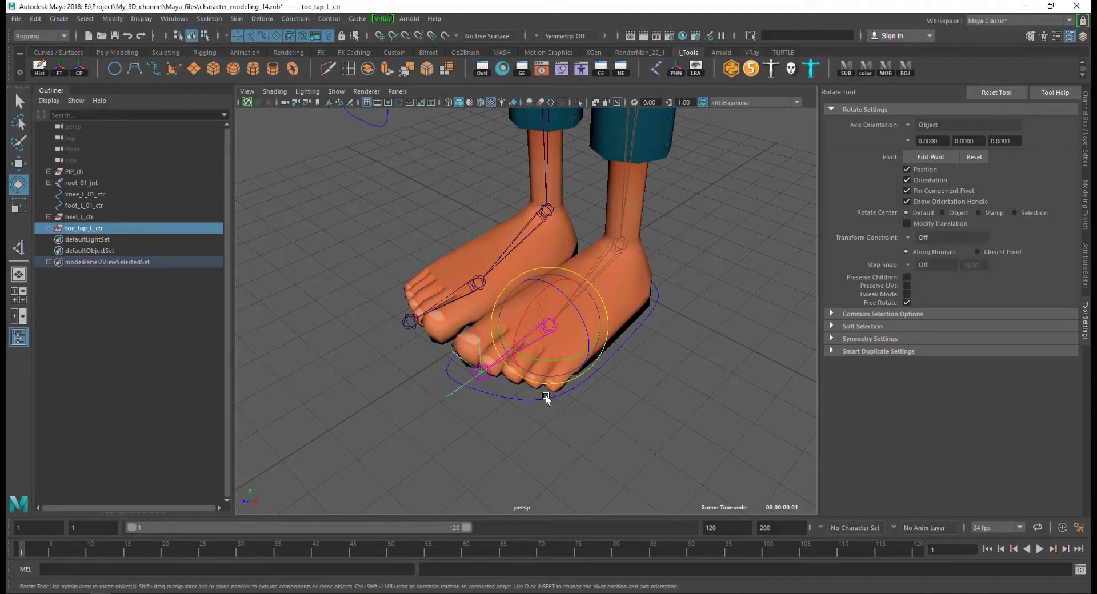
left_click_drag(549, 400, 525, 401, "alt")
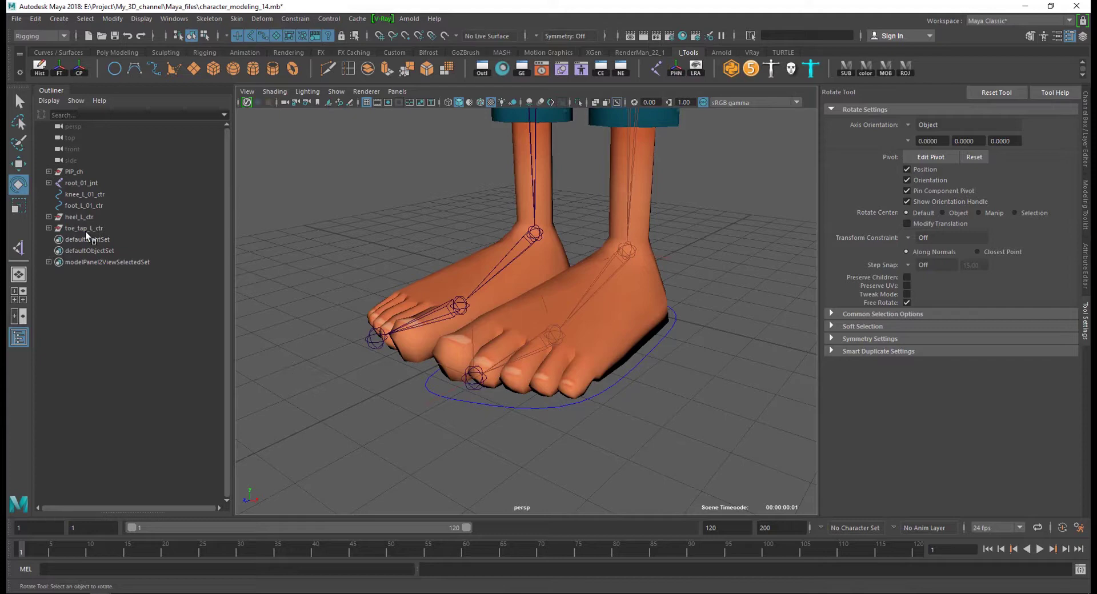
left_click_drag(535, 302, 633, 402)
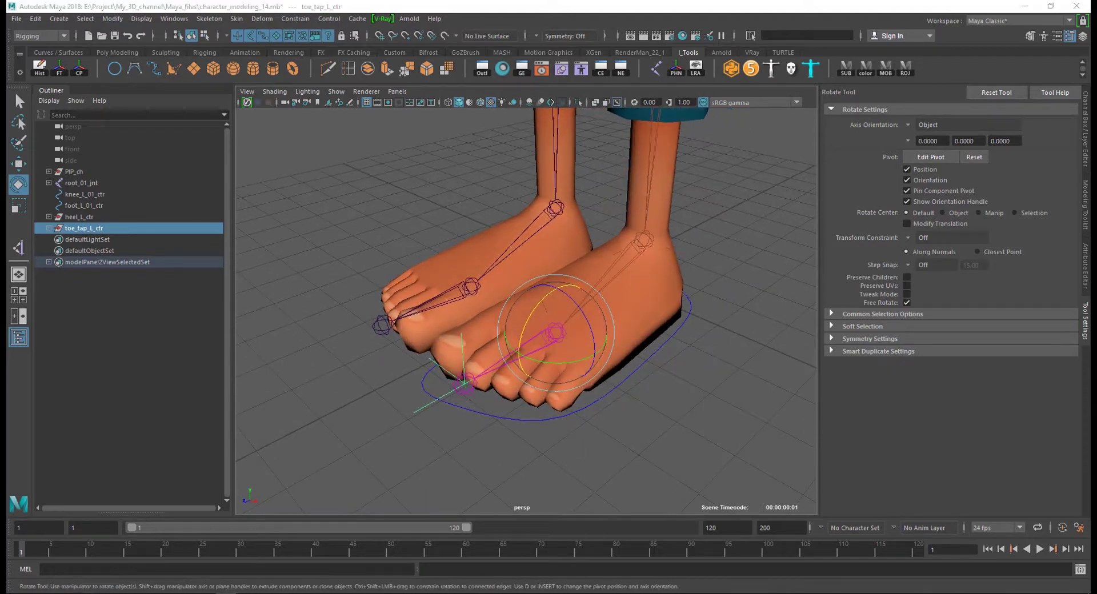
left_click(145, 321)
Group toe_tap_L_ctr and heel_L_ctr together and name the new group toe_pivot_L_ctr.
left_click(82, 227)
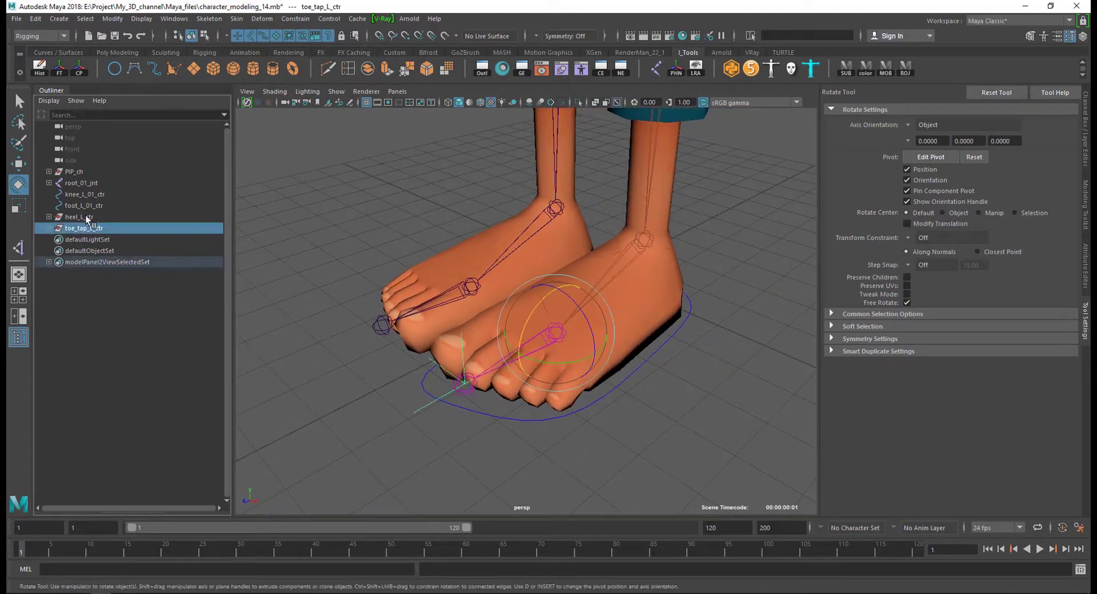
left_click(89, 217, "shift")
key("ctrl+g")
double_click(87, 218)
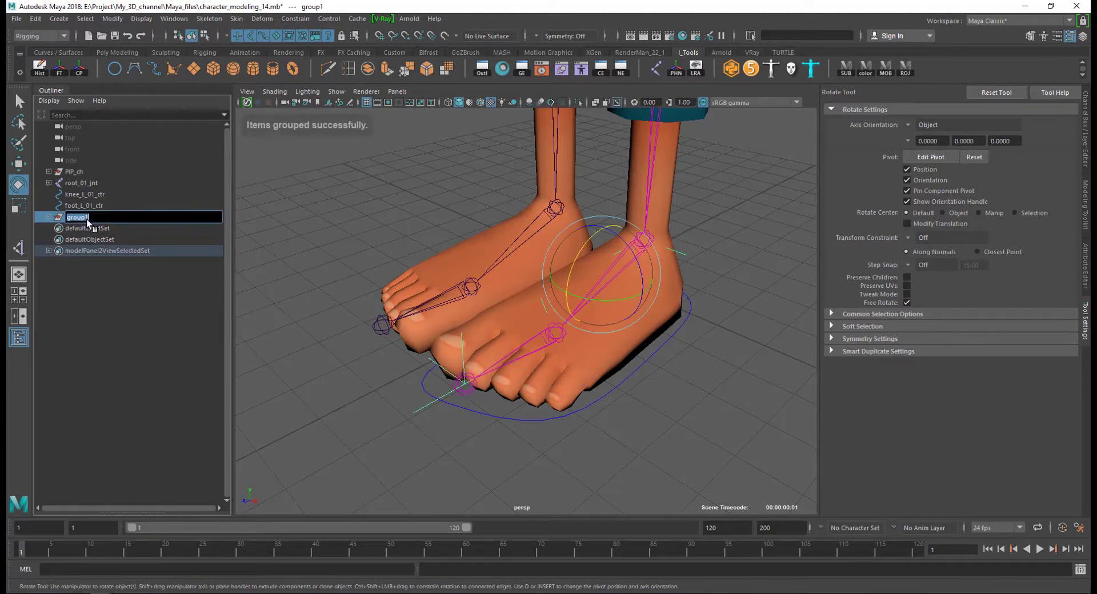
type("toe_pivo")
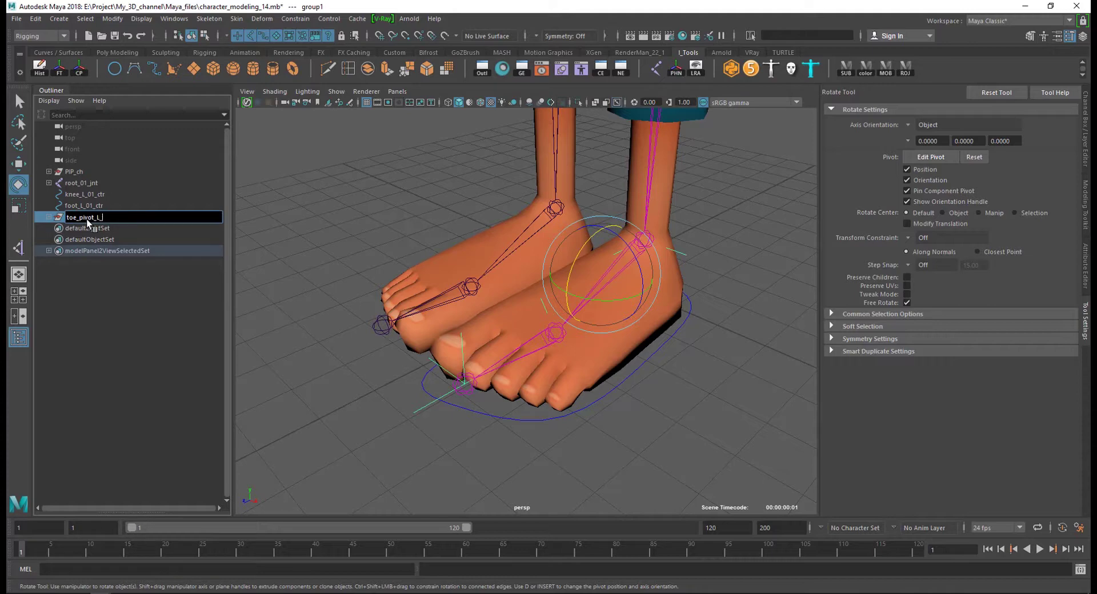
type("t_L_ctr")
key("Return")
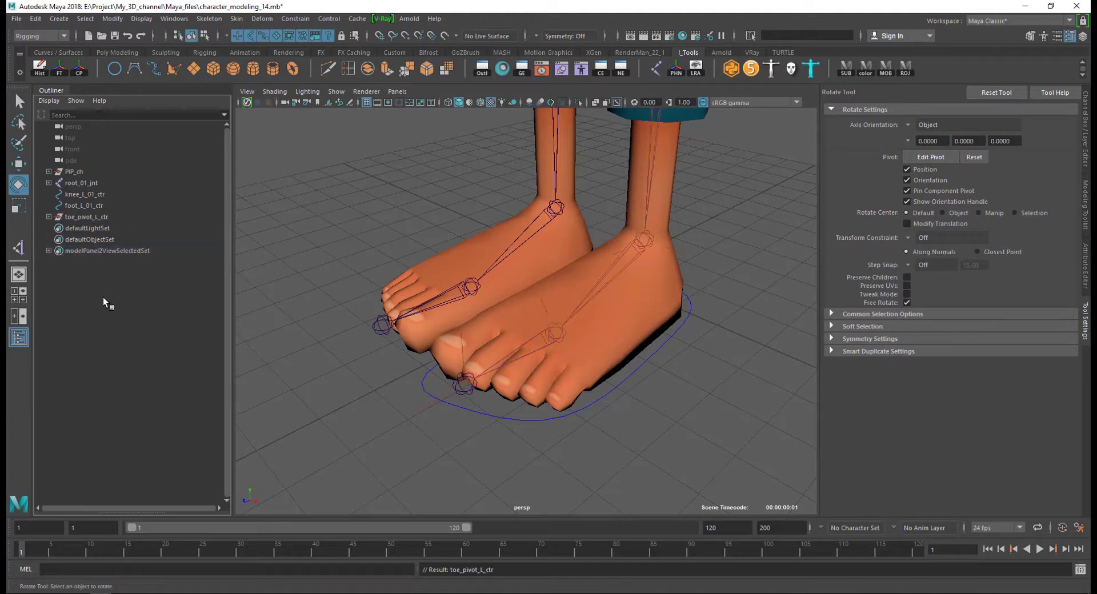
Move the toe_pivot_L_ctr group's pivot onto the left foot's toe joint, snapping it to the joint.
left_click(91, 216)
left_click_drag(602, 361, 702, 380, "alt")
key("d")
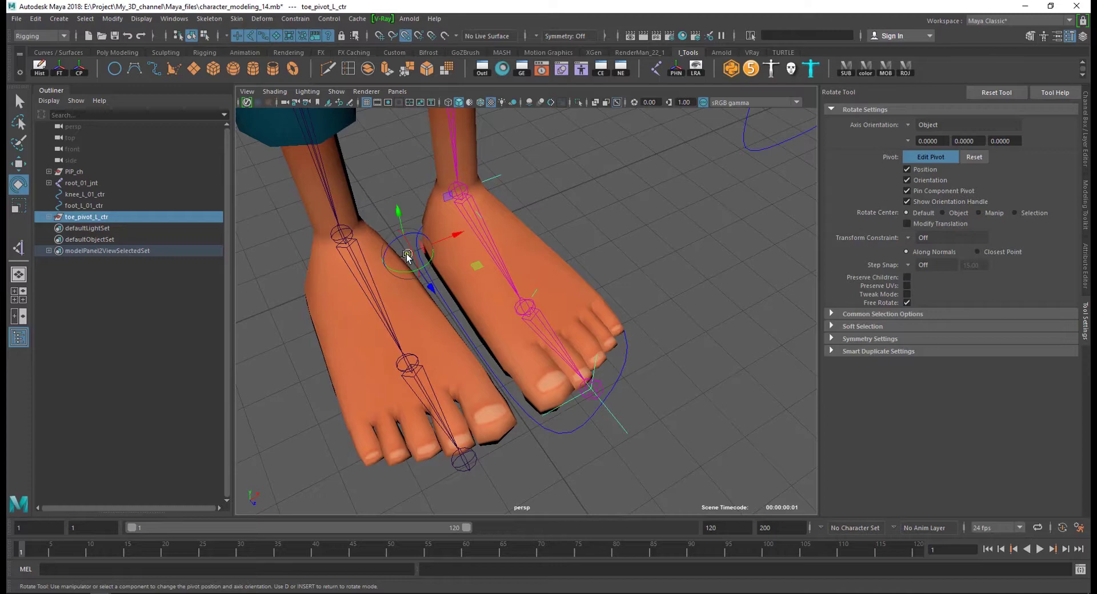
key("v")
left_click_drag(408, 254, 524, 416)
left_click(721, 337)
scroll(644, 402, "down", 2)
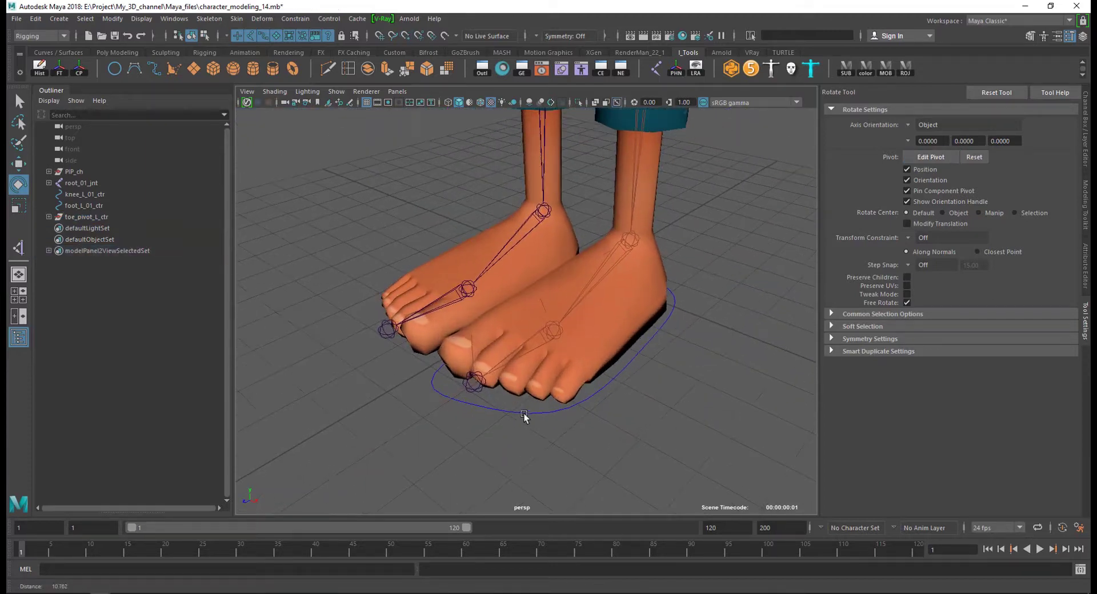
Test toe_pivot_L_ctr by rotating it about the X axis around the toe tip, and undo the rotation.
left_click(91, 217)
left_click_drag(472, 376, 478, 326)
key("ctrl+z")
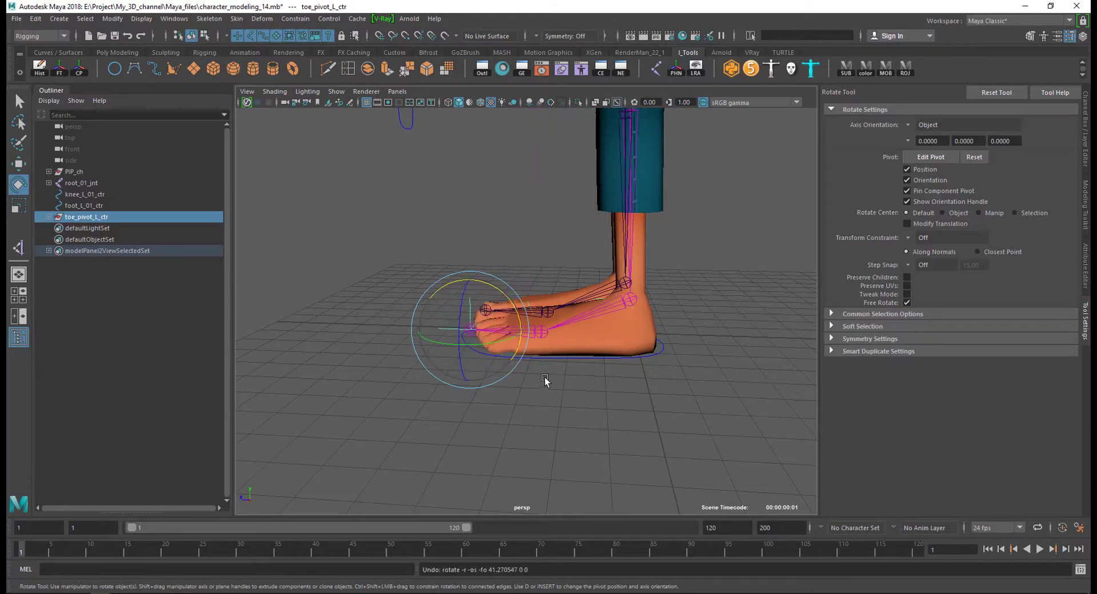
Test the nested heel_L_ctr group by rotating it about the X axis to lift the heel, and undo the rotation.
left_click(49, 217)
left_click_drag(524, 296, 489, 294)
left_click(89, 240)
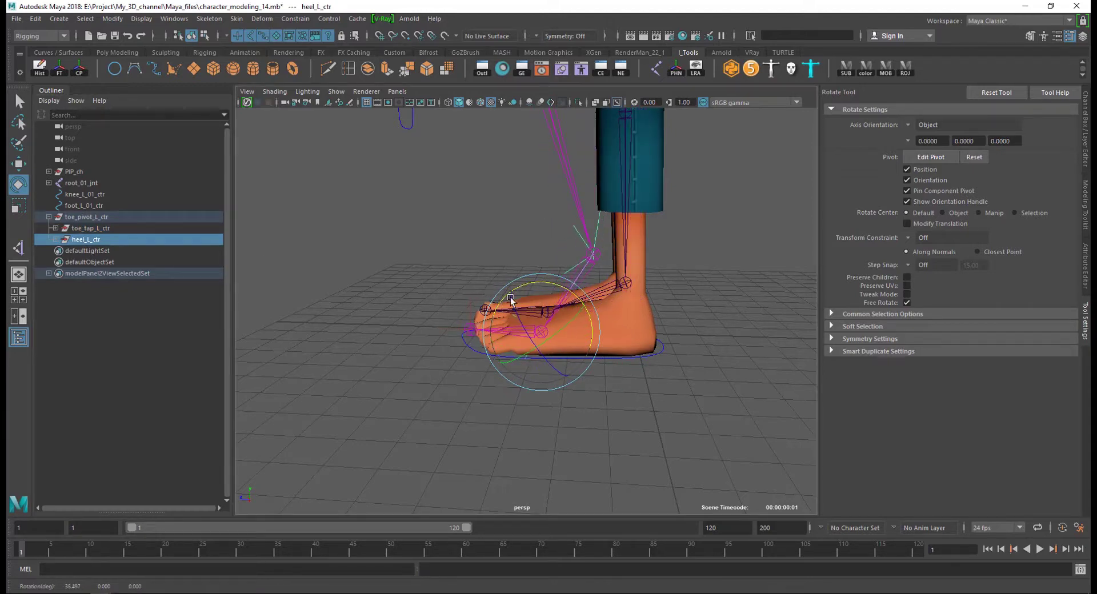
key("ctrl+z")
left_click_drag(539, 358, 568, 362, "alt")
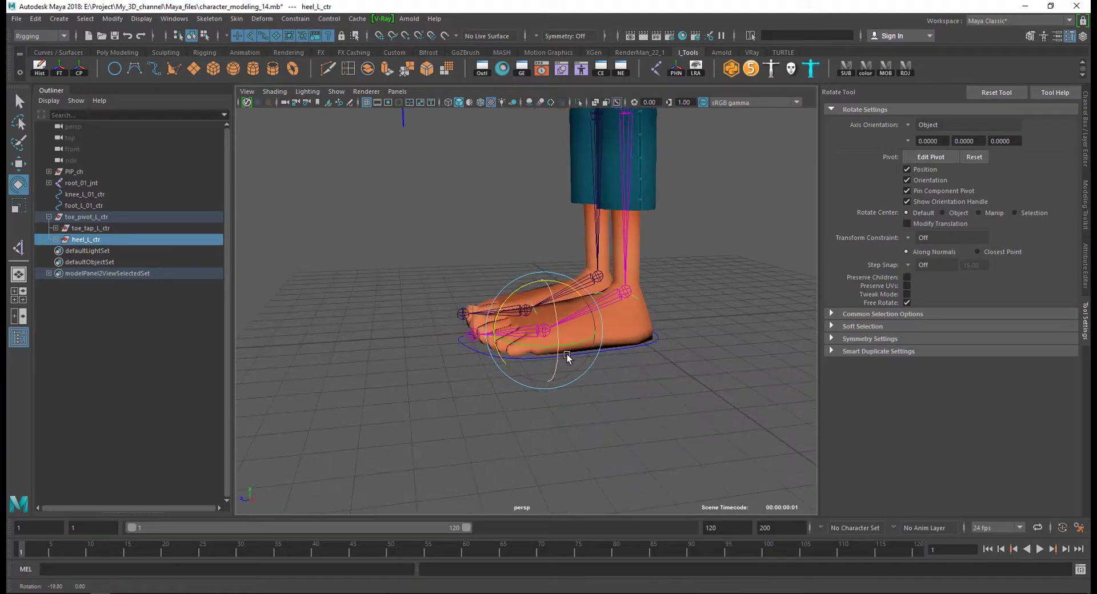
Review the groups and IK handles nested under toe_pivot_L_ctr, collapse the hierarchy, and save the scene.
left_click(56, 238)
left_click(56, 228)
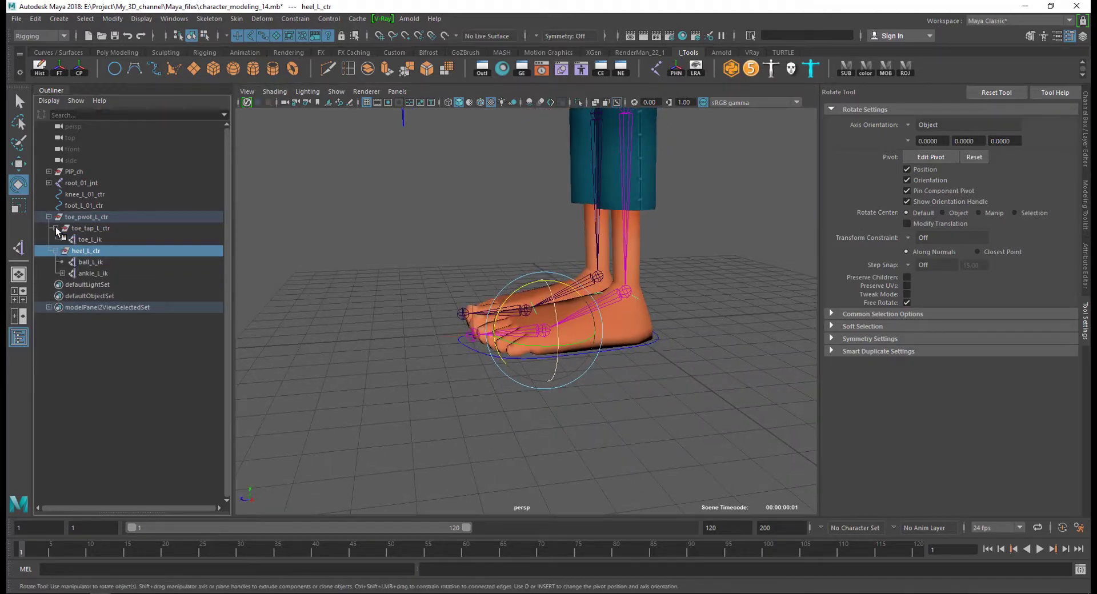
left_click(81, 355)
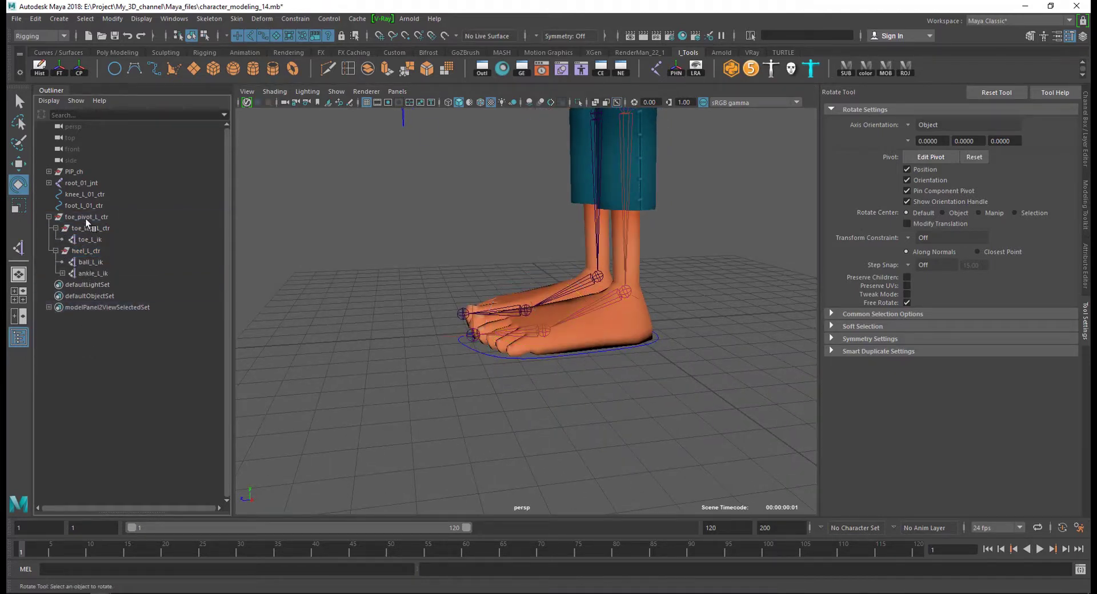
left_click(48, 216)
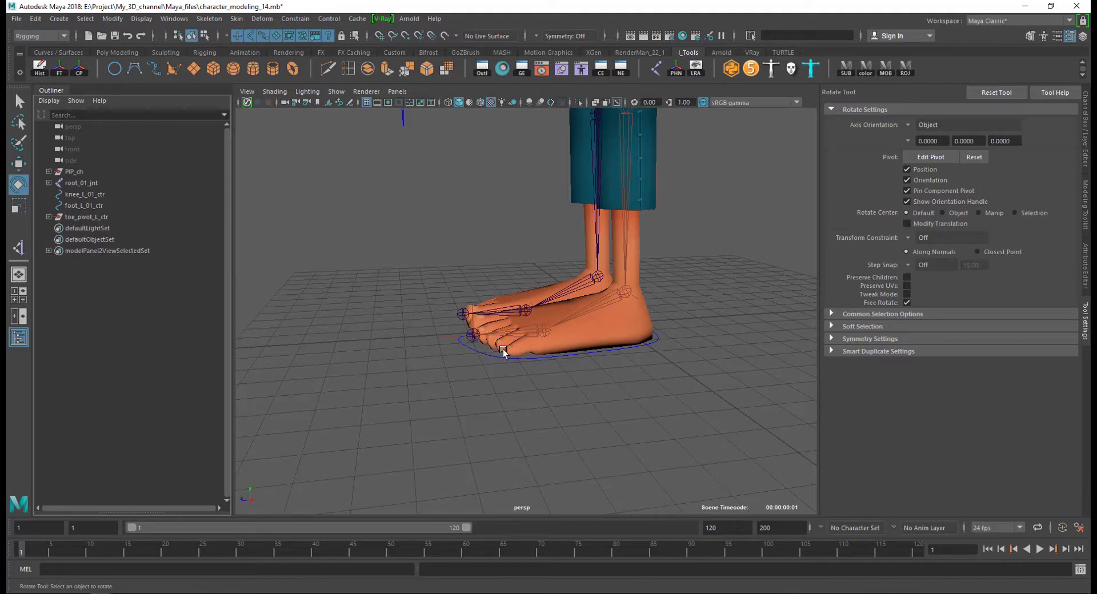
left_click_drag(503, 351, 636, 430, "alt")
key("ctrl+s")
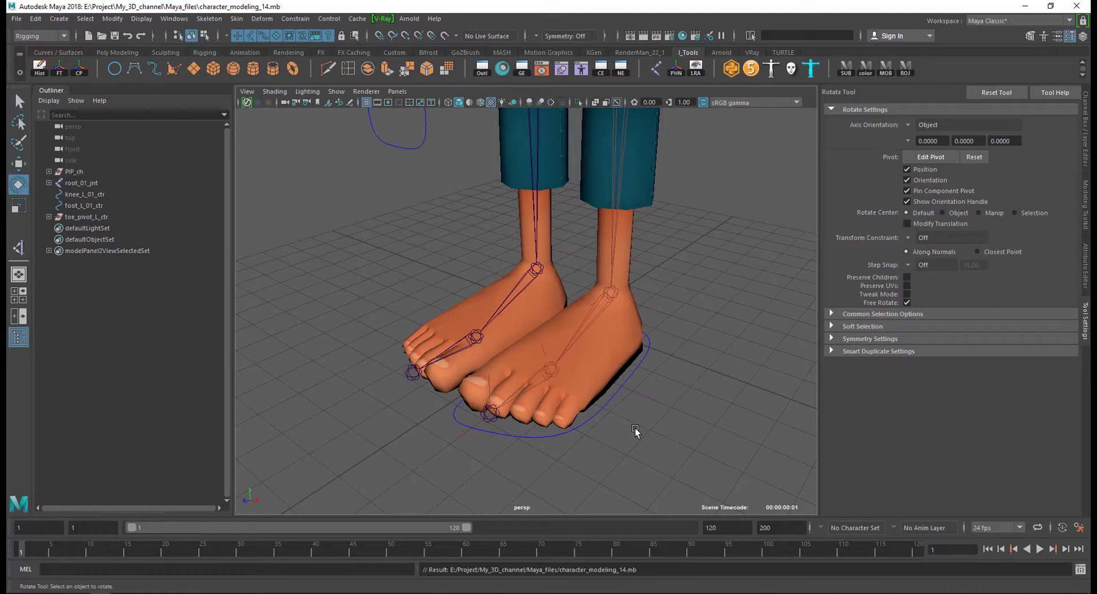
right_click_drag(636, 428, 616, 416, "alt")
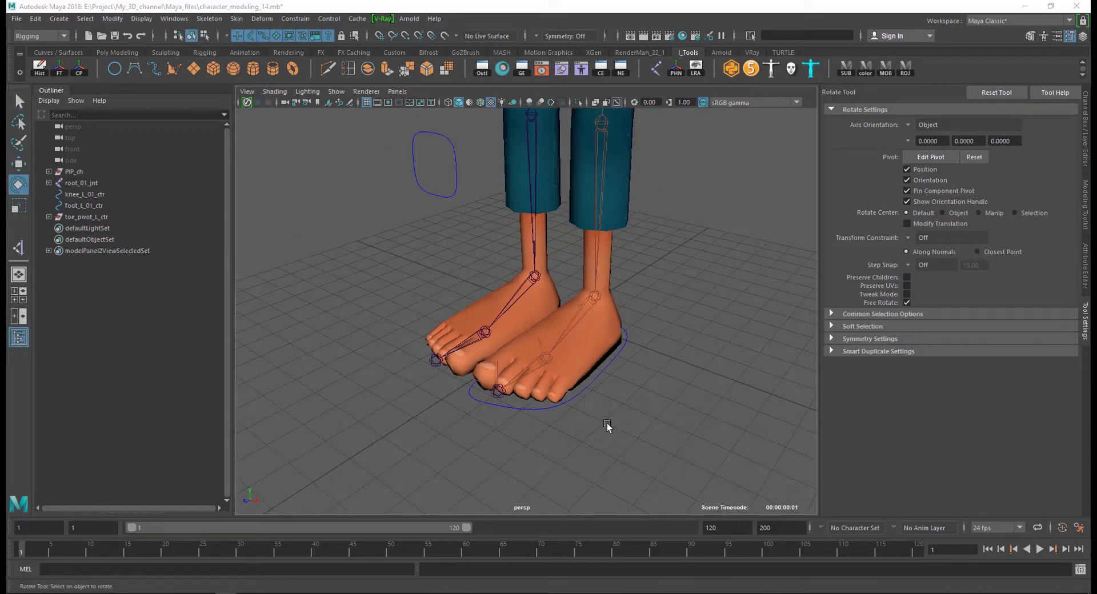
Test toe_pivot_L_ctr by rotating it about the Y axis, undo the rotation, and clear the selection.
left_click(80, 217)
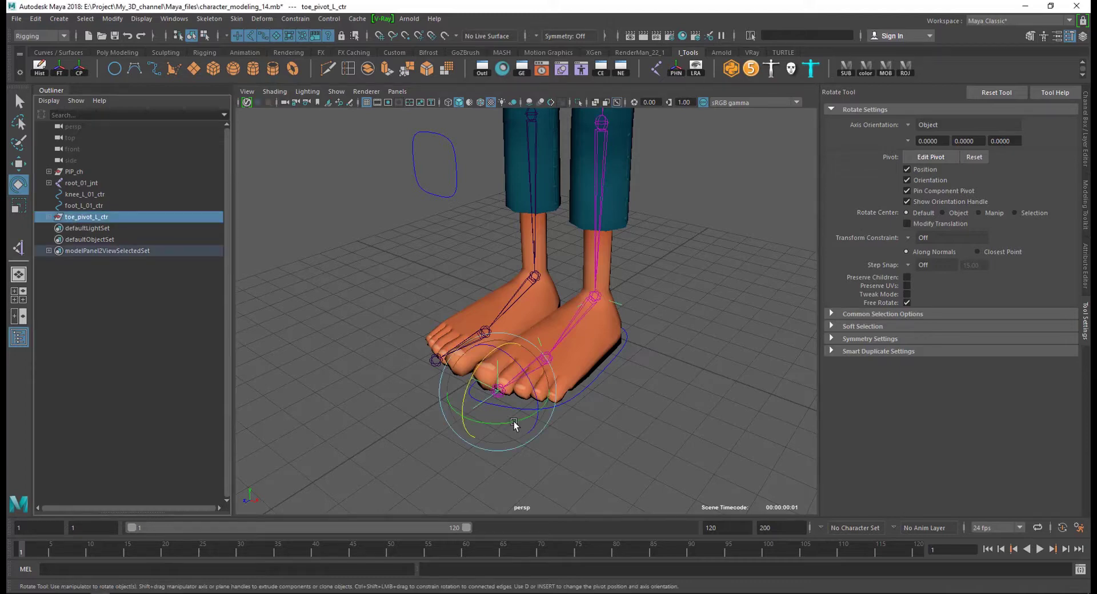
mouse_move(513, 424)
left_mouse_down()
mouse_move(497, 401)
mouse_move(531, 410)
left_mouse_up()
key("ctrl+z")
left_click(640, 417)
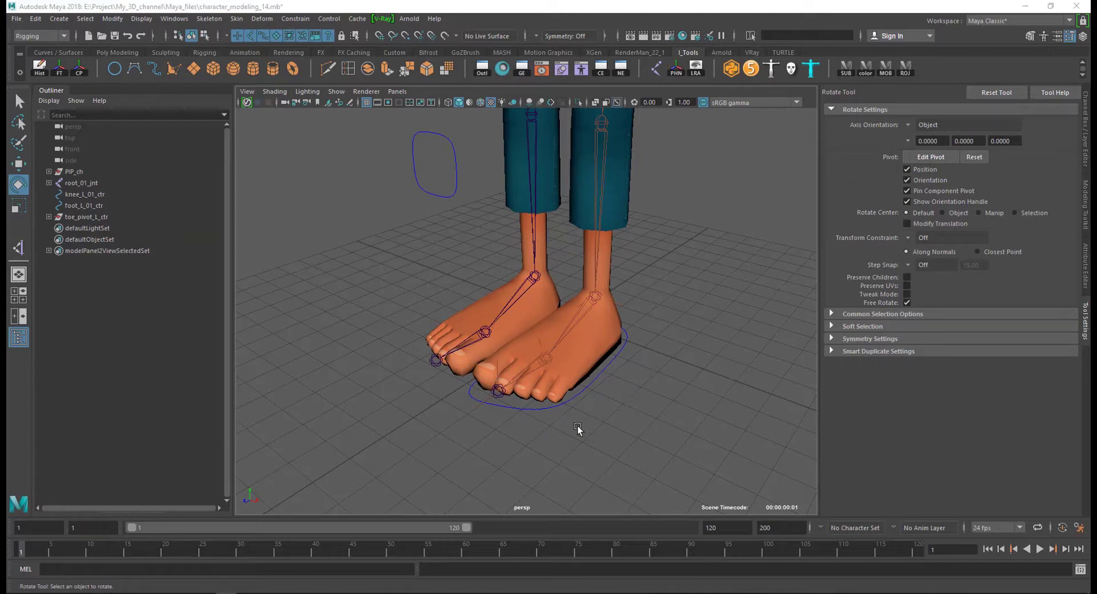
Parent the toe_pivot_L_ctr group under the foot_L_01_ctr control curve.
left_click_drag(577, 425, 503, 440, "alt")
left_click(87, 216)
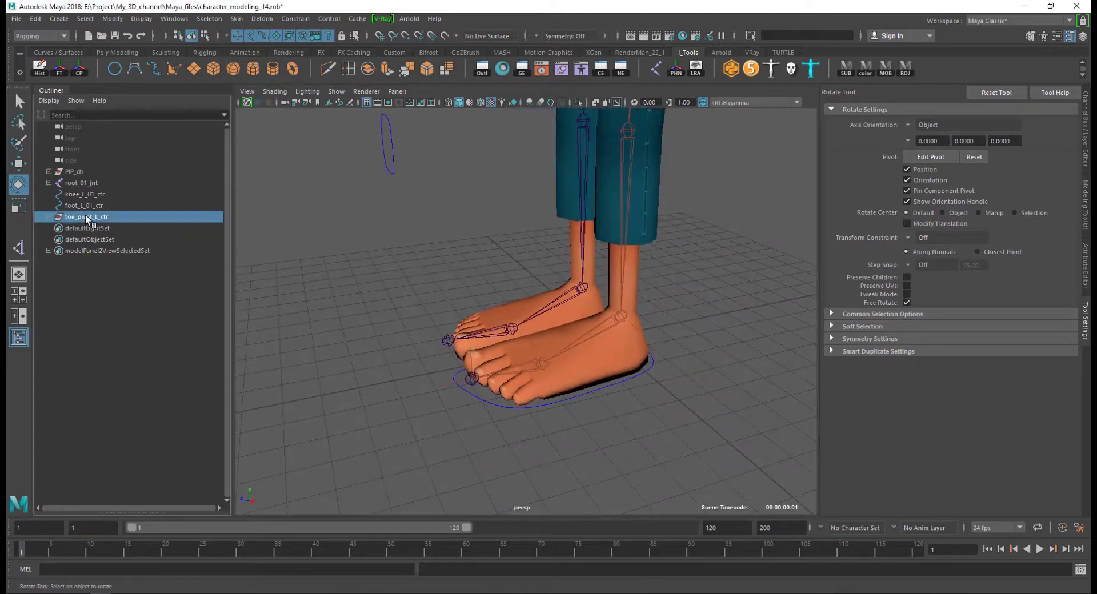
left_click(622, 380, "shift")
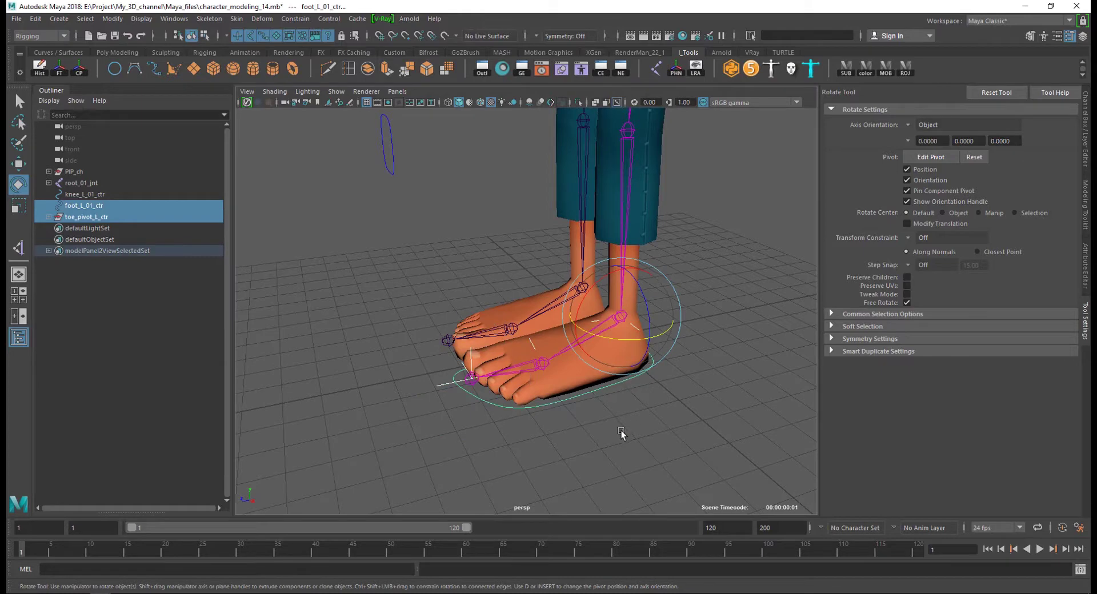
left_click_drag(623, 435, 640, 432, "alt")
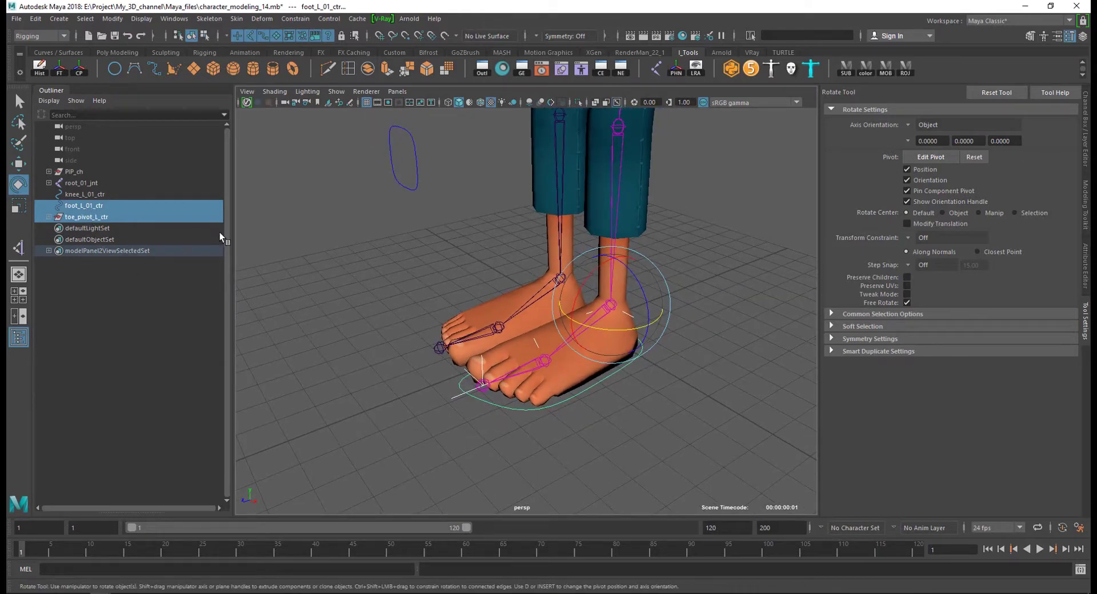
key("p")
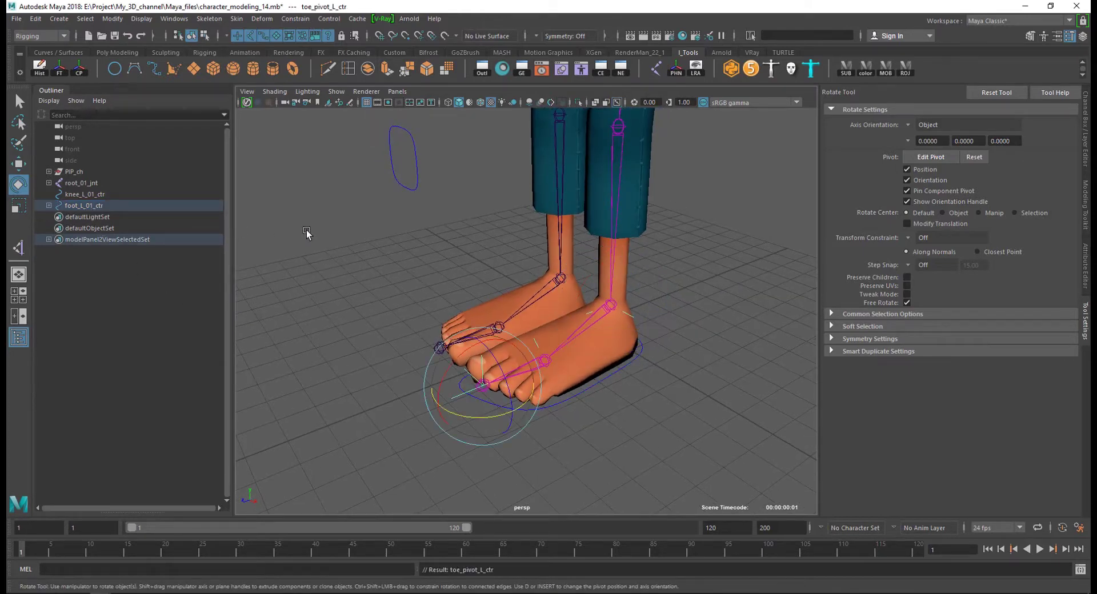
left_click(324, 319)
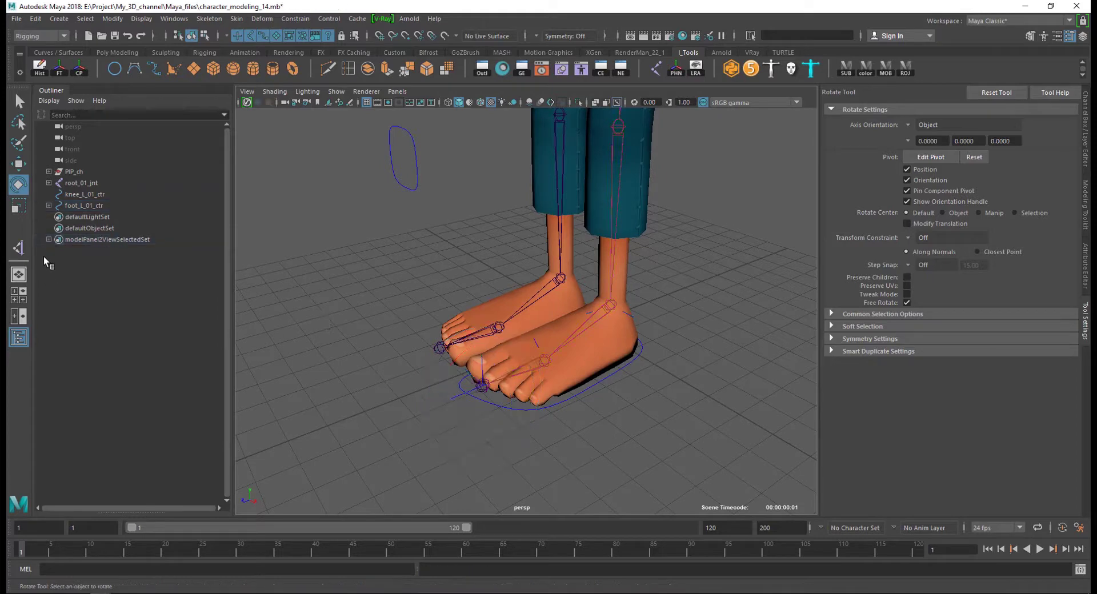
Test the foot_L_01_ctr control by moving it up and forward and returning it near the ground.
left_click(81, 205)
left_click_drag(578, 298, 556, 310)
key("w")
left_click_drag(628, 329, 335, 228)
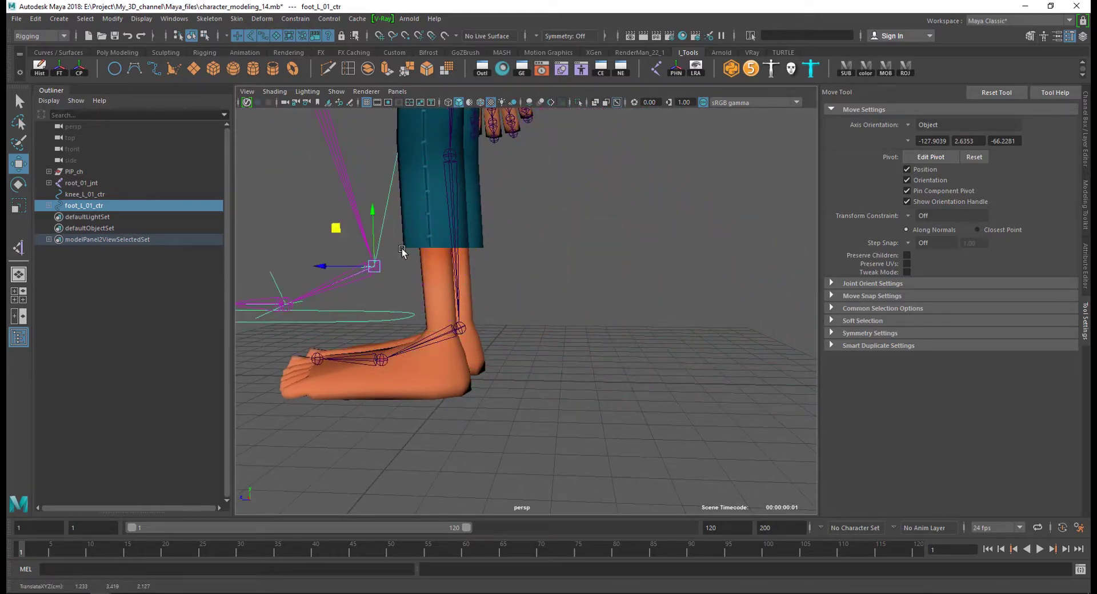
scroll(404, 254, "down", 4)
middle_click_drag(404, 255, 634, 357, "alt")
left_click_drag(578, 322, 730, 379)
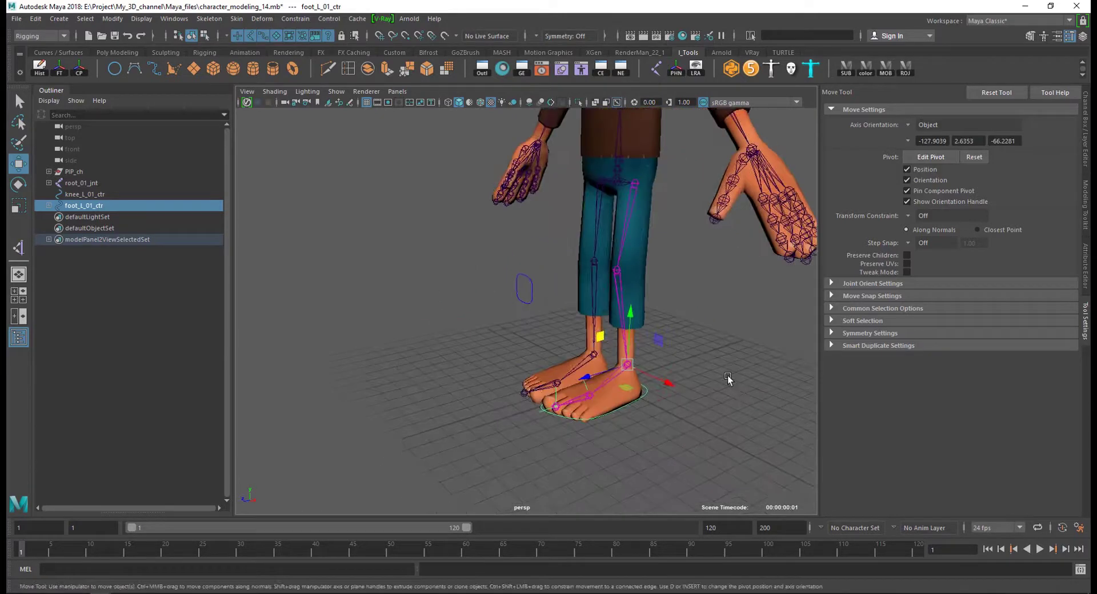
Set foot_L_01_ctr's Translate Y and Translate Z to 0.
right_click_drag(729, 379, 982, 250, "alt")
left_click(1084, 153)
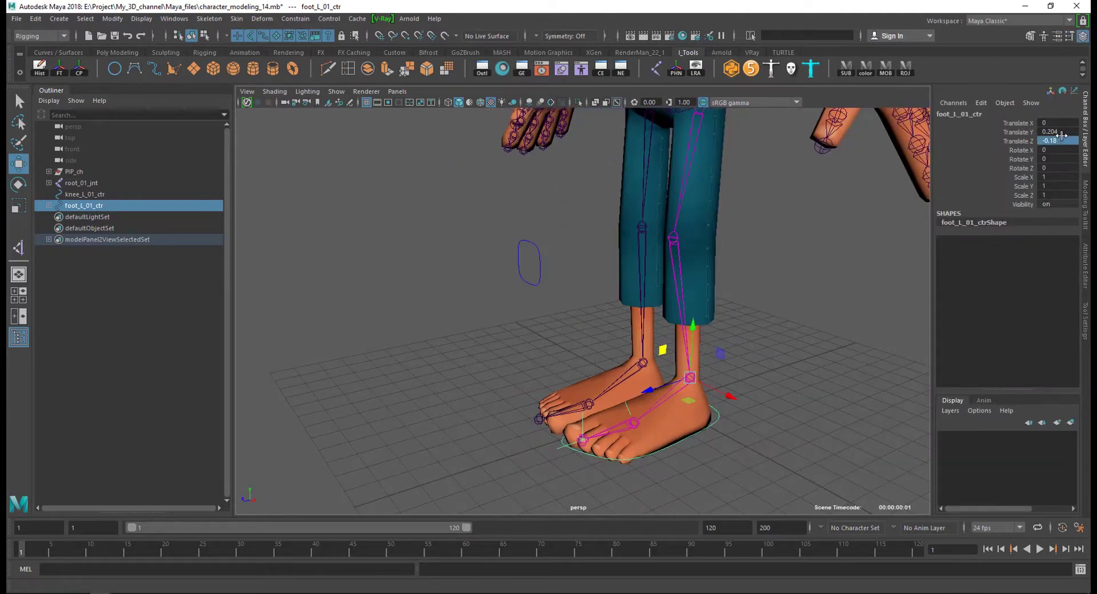
type("0")
key("Return")
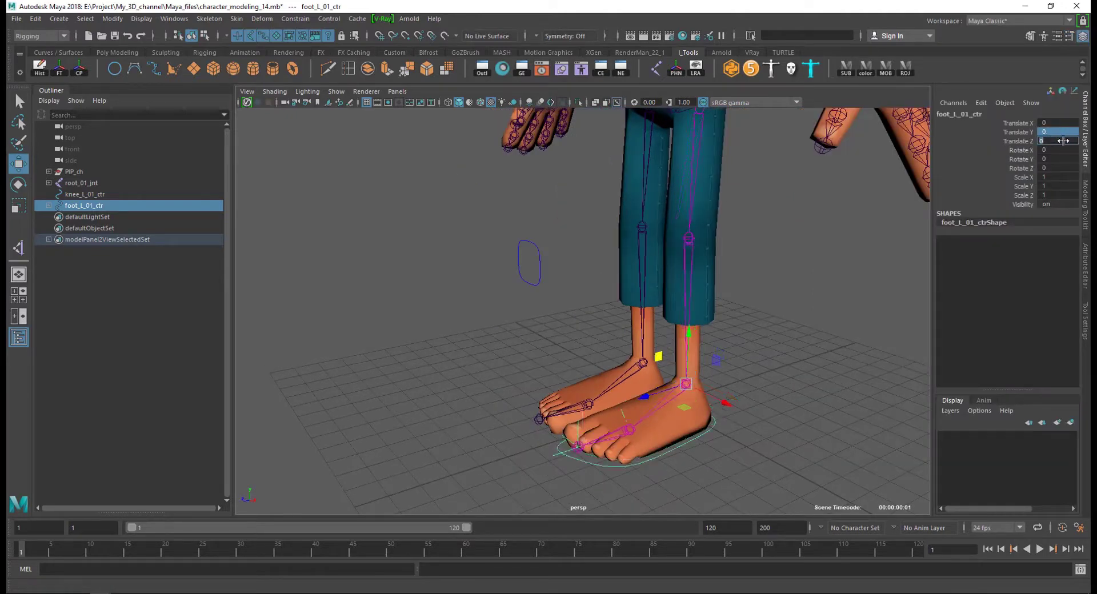
left_click(775, 325)
Test foot_L_01_ctr by rotating it around the ankle, and undo the rotations.
middle_click_drag(702, 430, 645, 367, "alt")
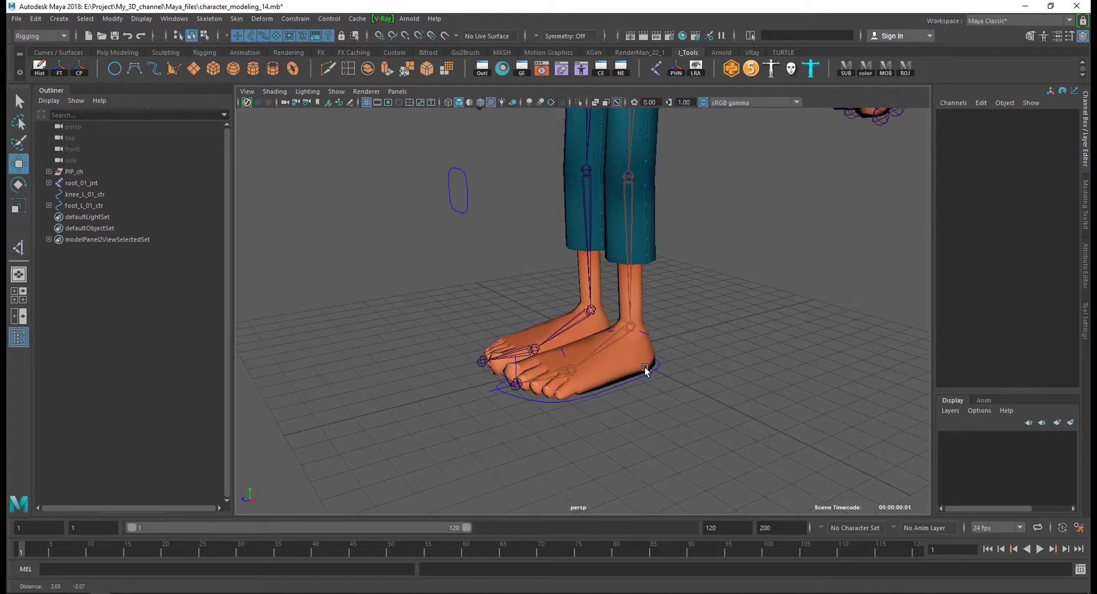
left_click(645, 375)
key("e")
left_click_drag(623, 368, 589, 335, "alt")
key("ctrl+z")
left_click_drag(645, 284, 616, 289)
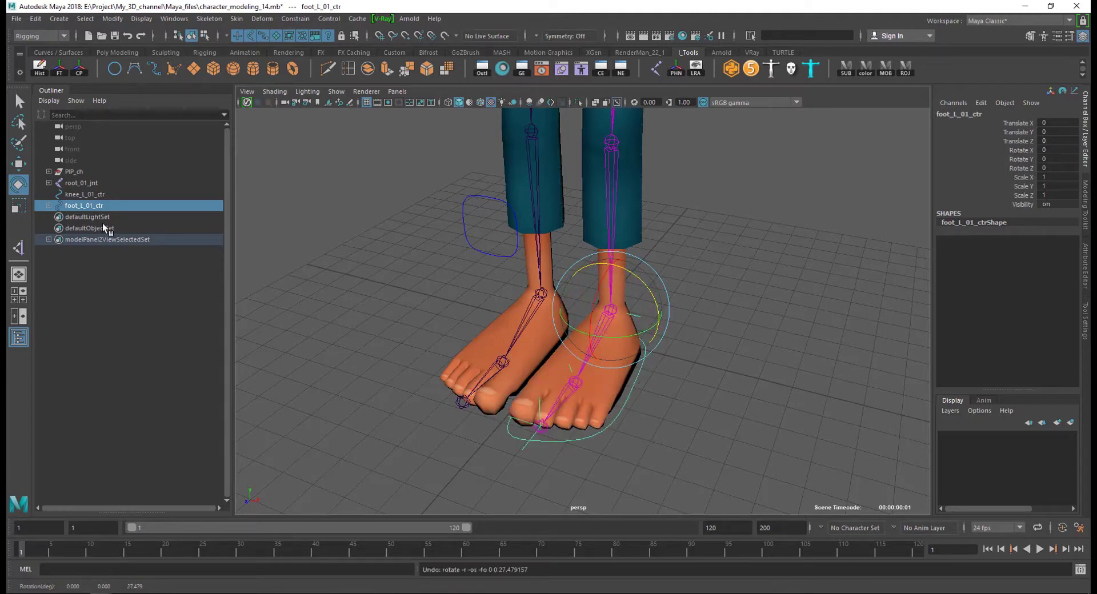
Test toe_pivot_L_ctr nested under foot_L_01_ctr by rotating it about the X and Z axes, and undo the rotations.
left_click(49, 205)
left_click(81, 217)
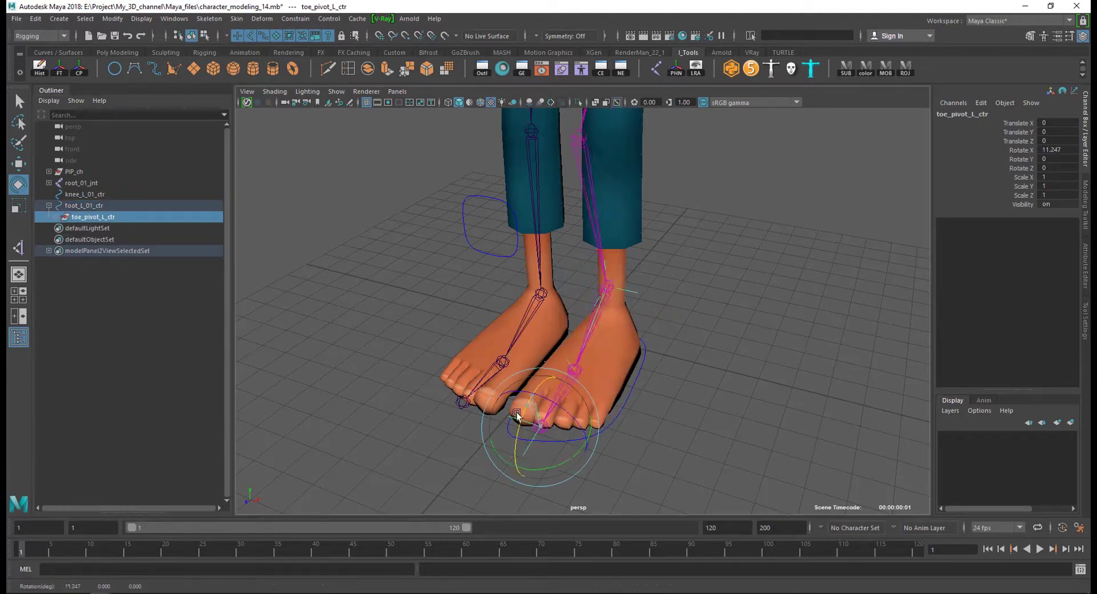
left_click_drag(566, 395, 555, 410)
key("ctrl+z")
left_click_drag(573, 456, 544, 380)
key("ctrl+z")
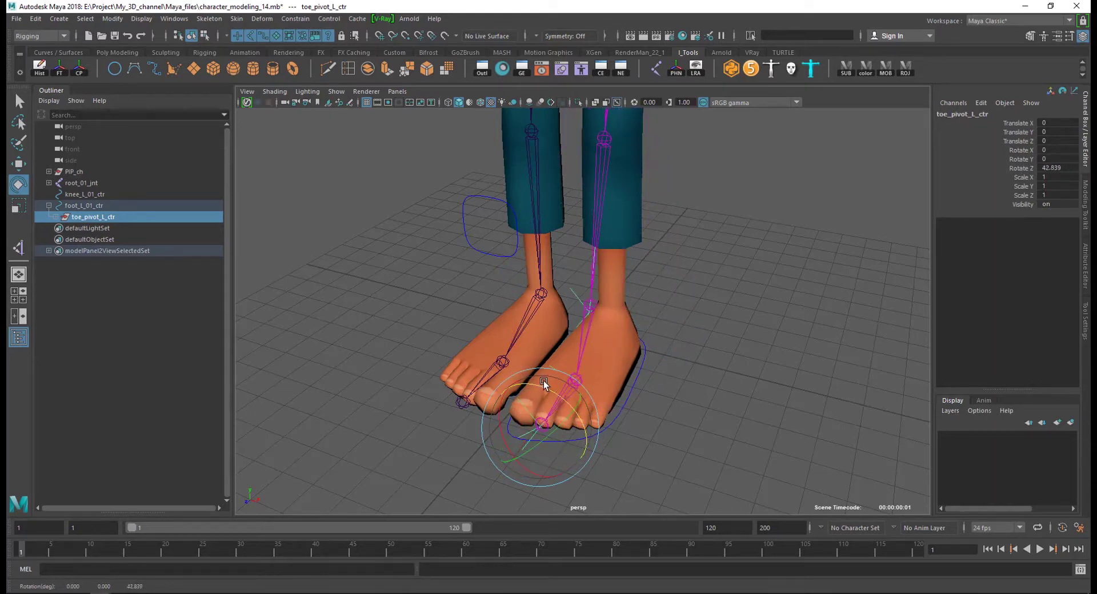
key("ctrl+z")
left_click(609, 426)
Collapse the foot_L_01_ctr hierarchy and save the scene.
mouse_move(609, 426)
left_mouse_down("alt")
mouse_move(635, 404)
mouse_move(621, 397)
mouse_move(597, 421)
left_mouse_up("alt")
right_click_drag(598, 421, 622, 472, "alt")
middle_click_drag(622, 473, 614, 413, "alt")
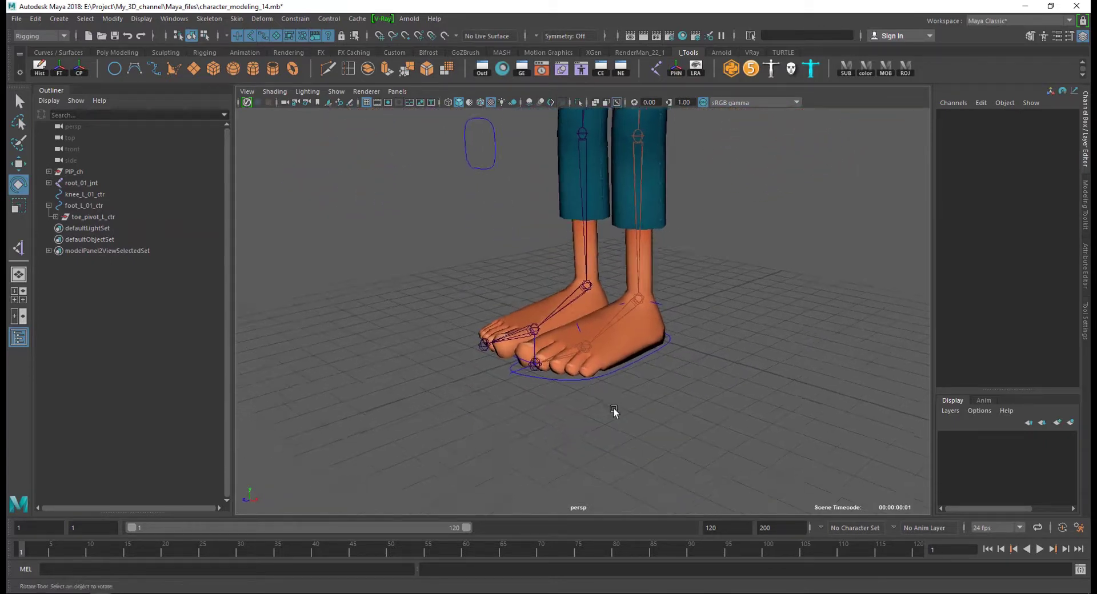
left_click_drag(615, 414, 595, 425, "alt")
left_click(50, 206)
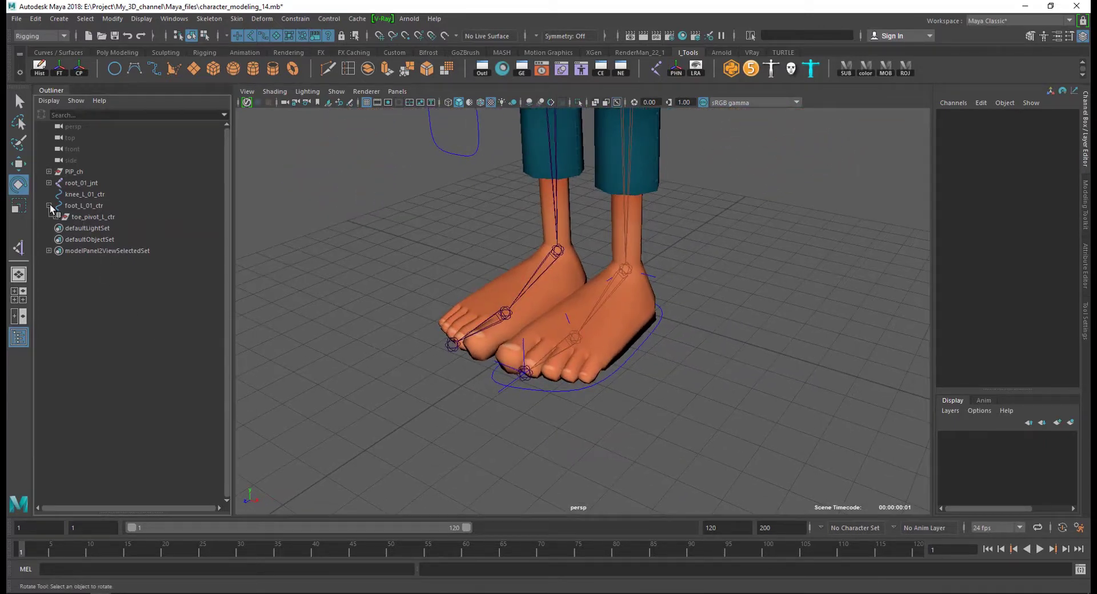
left_click(84, 206)
left_click(396, 337)
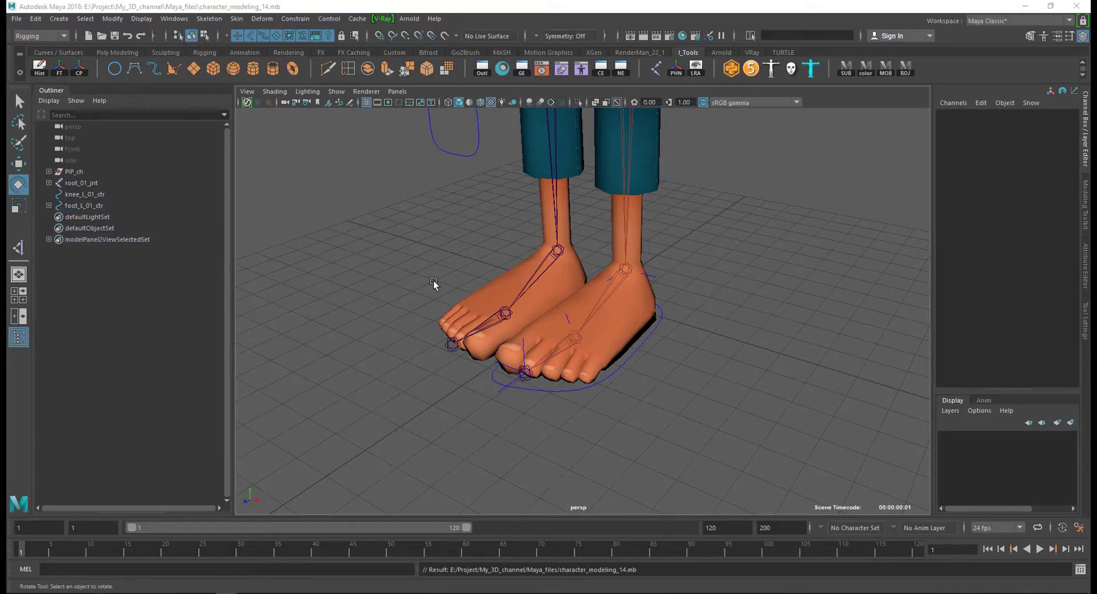
Test the legs by rotating hips_main_01_jnt about Z and moving it along Y, and undo both changes.
scroll(616, 206, "down", 5)
middle_click_drag(619, 191, 606, 305, "alt")
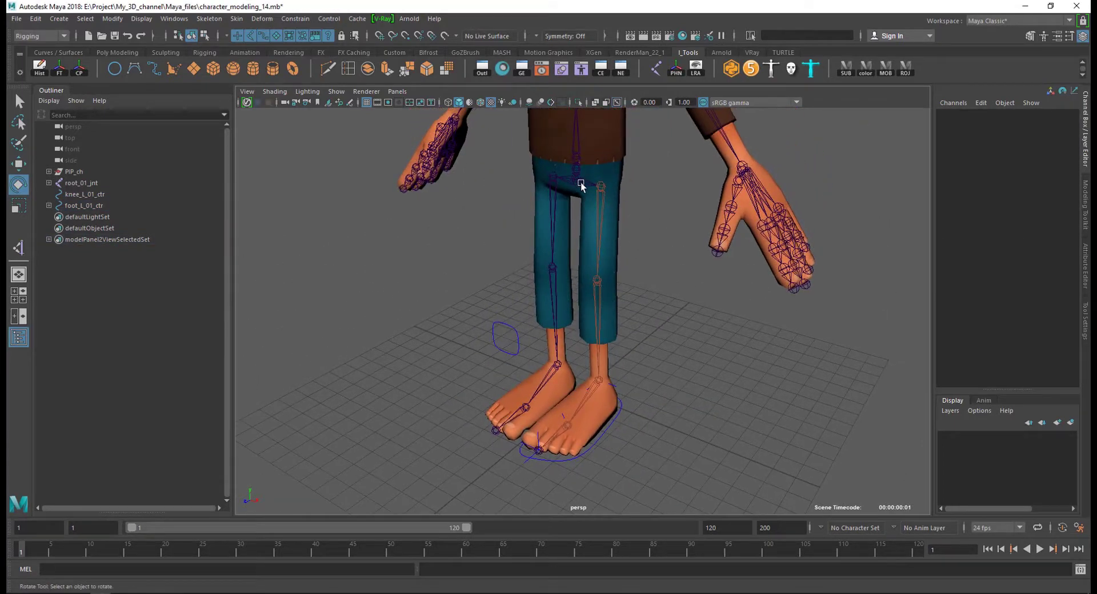
left_click(578, 181)
mouse_move(616, 174)
left_mouse_down()
mouse_move(614, 194)
mouse_move(611, 153)
mouse_move(616, 173)
left_mouse_up()
key("ctrl+z")
key("w")
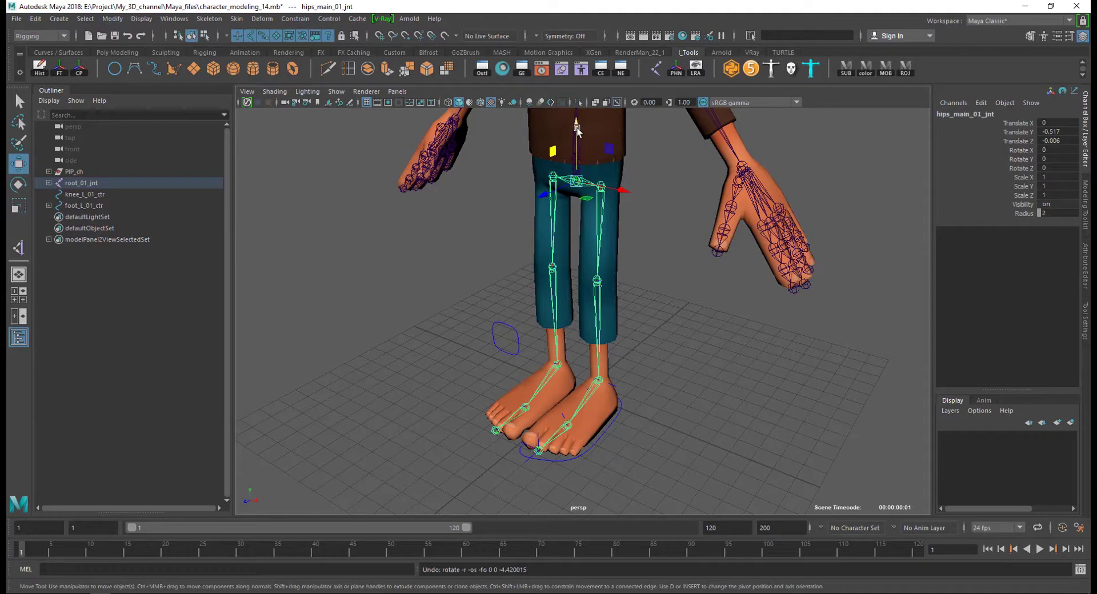
mouse_move(576, 124)
left_mouse_down()
mouse_move(576, 150)
mouse_move(576, 137)
left_mouse_up()
key("ctrl+z")
Test the left leg's IK by lowering root_01_jnt along Y, and undo the move.
left_click(659, 195)
left_click(575, 172)
left_click_drag(599, 227, 600, 203, "alt")
left_click_drag(579, 128, 533, 166)
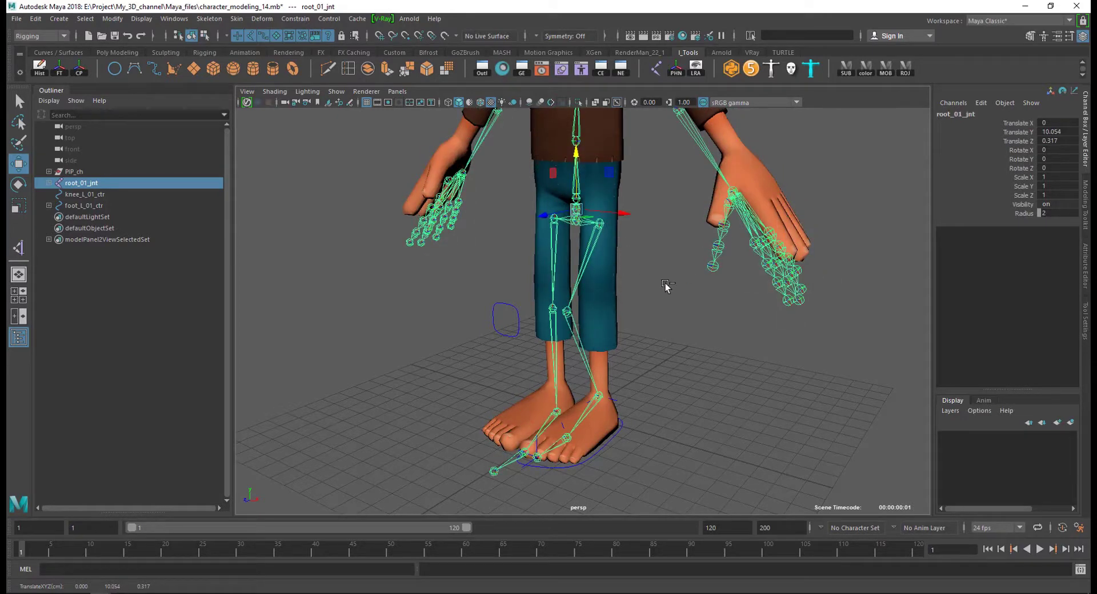
key("ctrl+z")
left_click_drag(663, 292, 640, 306, "alt")
left_click(668, 302)
Maximize the side view and turn off Isolate Select to show the whole character.
key("space")
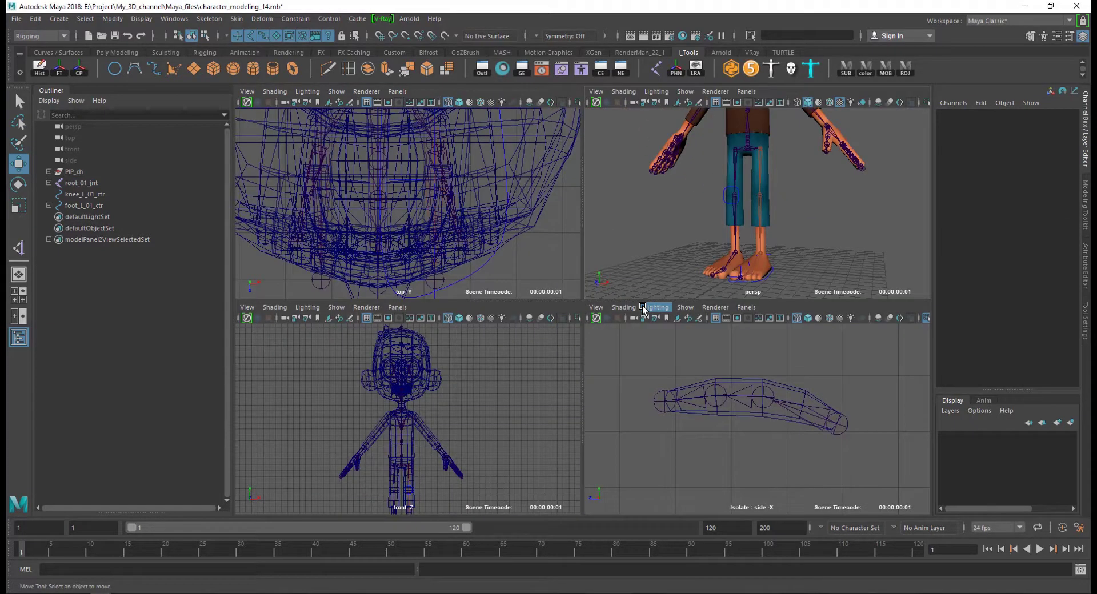
key("space")
left_click(578, 103)
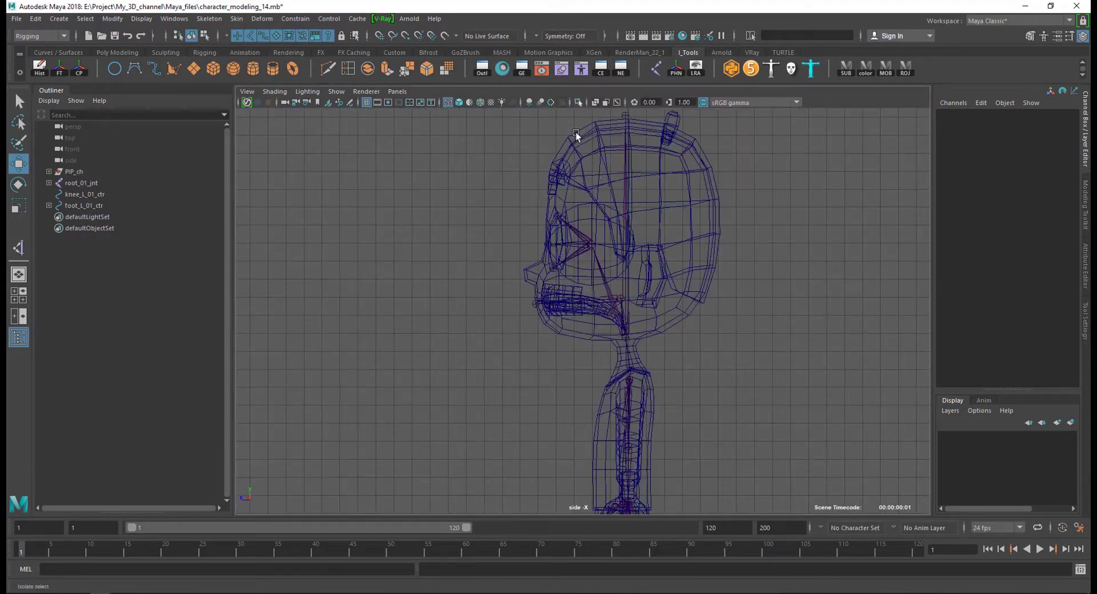
Examine the leg and foot joint alignment in the side view, and return to the perspective view.
middle_click_drag(616, 374, 582, 172, "alt")
scroll(532, 332, "up", 5)
scroll(532, 331, "up", 2)
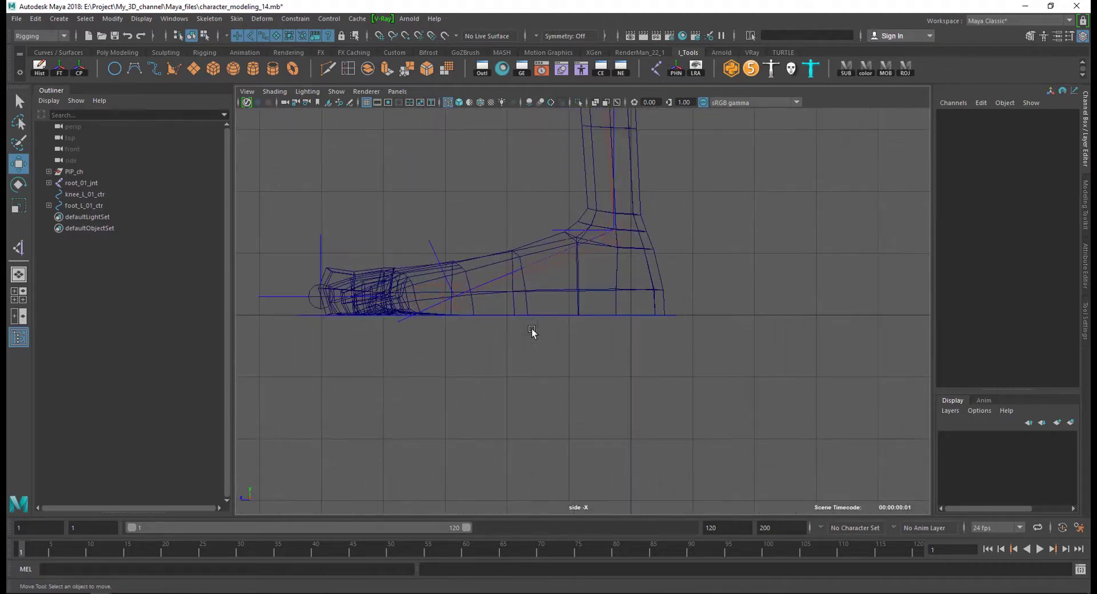
scroll(563, 299, "up", 3)
scroll(577, 235, "down", 8)
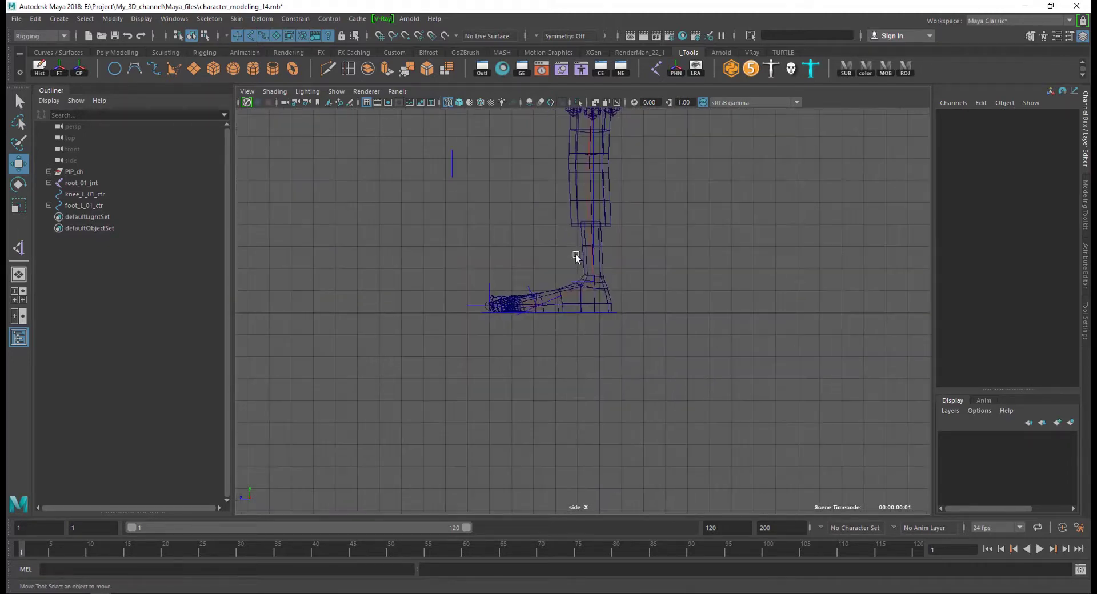
scroll(581, 380, "up", 6)
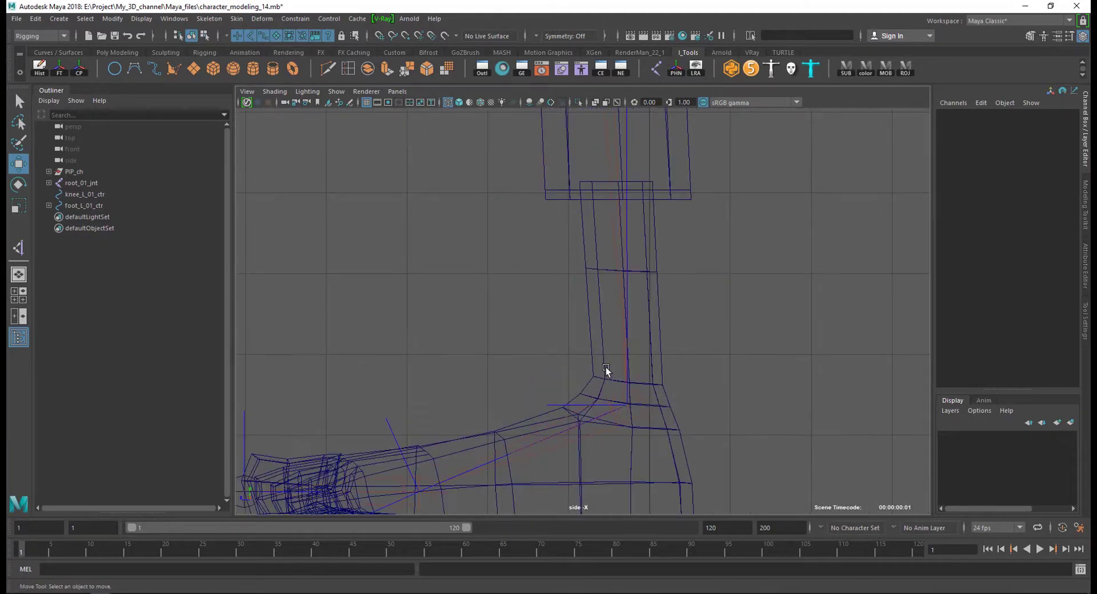
scroll(595, 287, "down", 8)
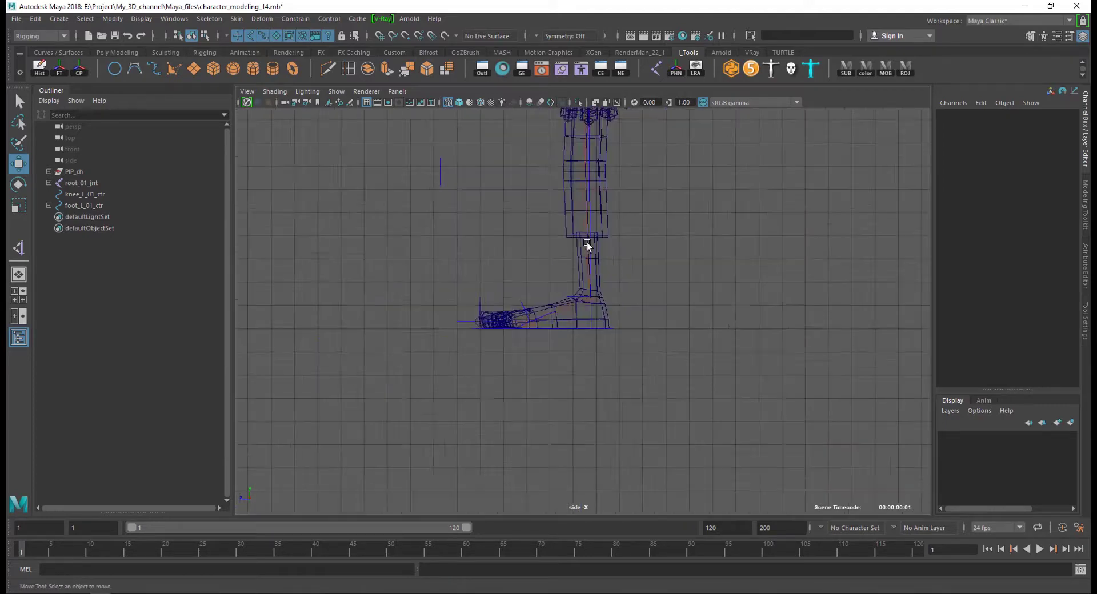
scroll(569, 405, "down", 2)
key("space")
key("space")
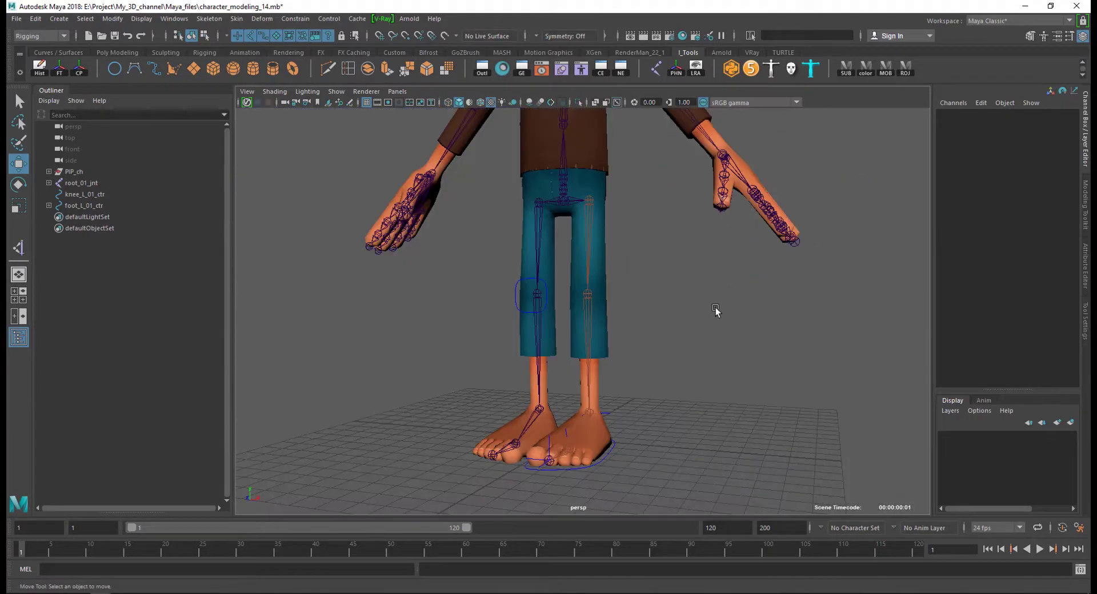
Test knee_L_01_ctr by moving it to swing the left knee, and undo the move.
left_click_drag(570, 334, 541, 340, "alt")
left_click(502, 309)
left_click_drag(503, 308, 545, 314)
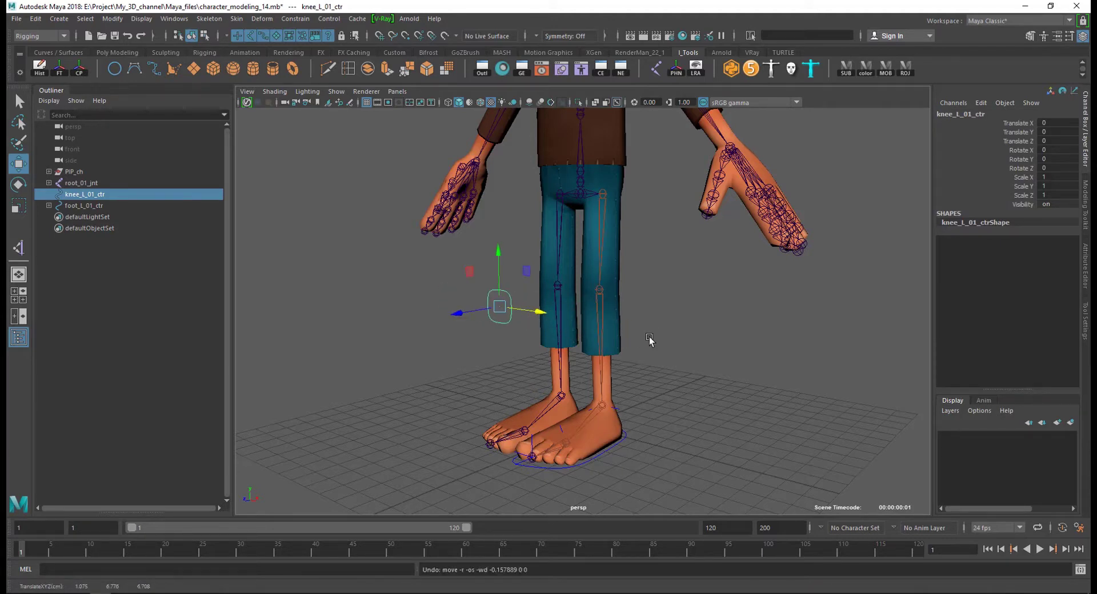
scroll(650, 343, "down", 4)
left_click(651, 366)
Parent knee_L_01_ctr under foot_L_01_ctr and expand the foot control to check the nested knee control.
left_click_drag(652, 368, 648, 331, "alt")
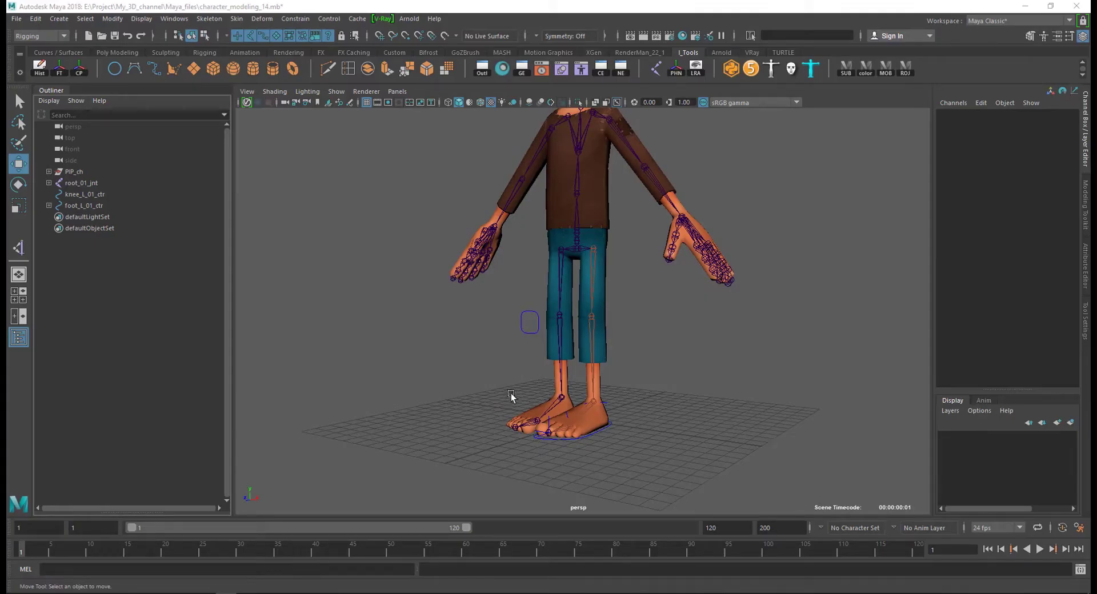
left_click_drag(526, 299, 537, 367)
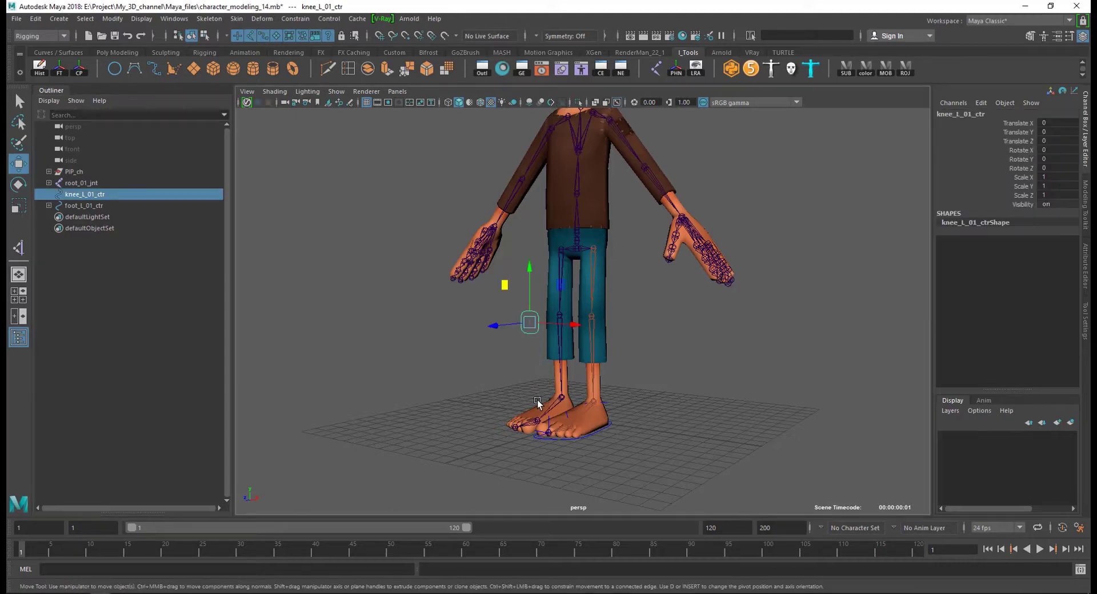
left_click_drag(82, 204, 83, 204)
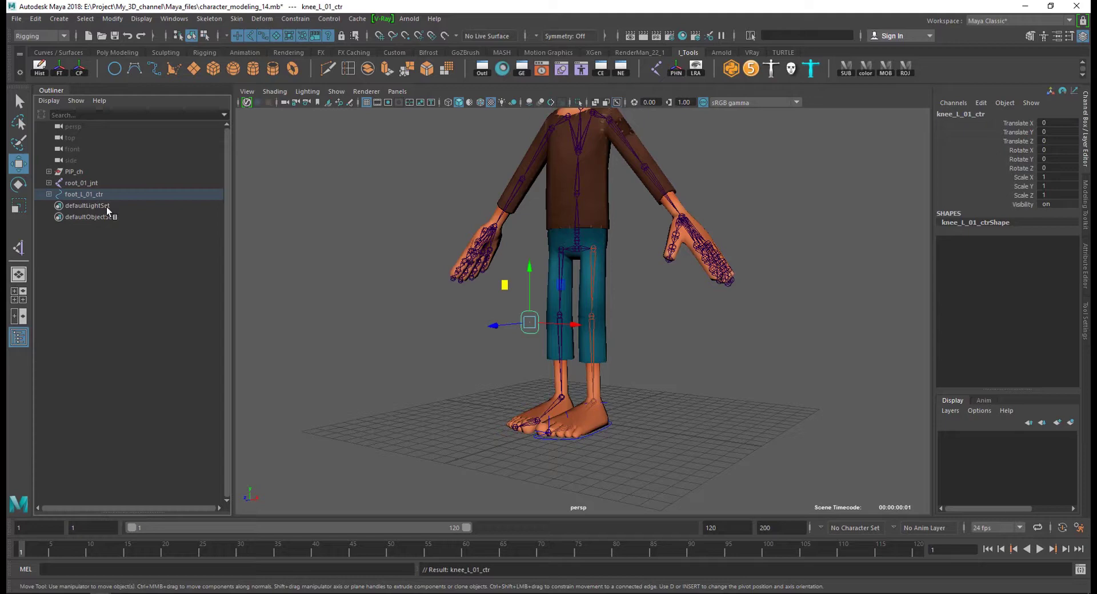
left_click(249, 259)
left_click(49, 194)
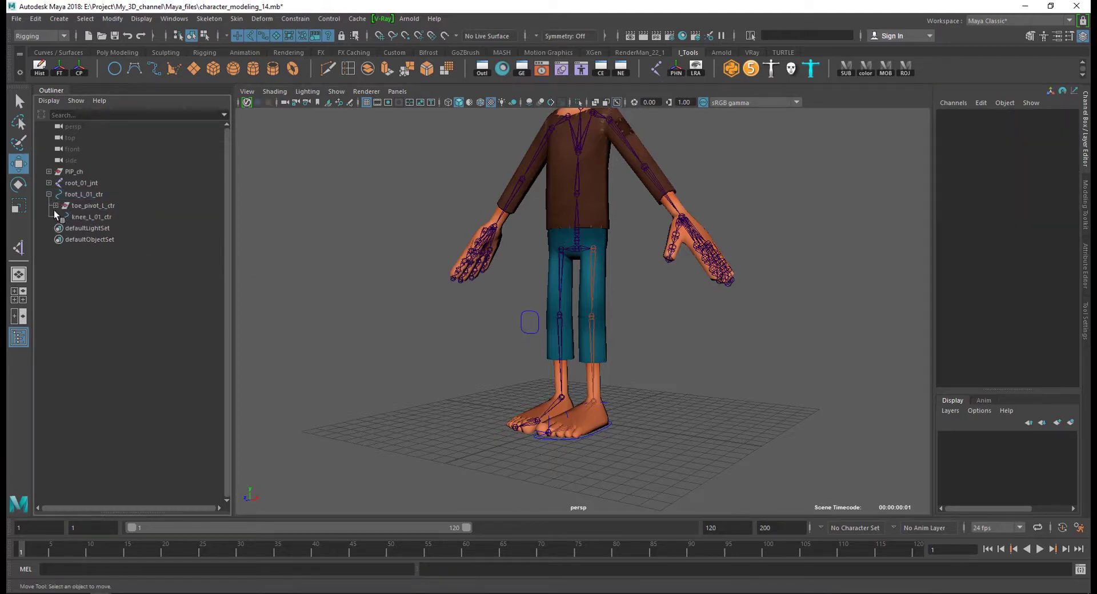
left_click(86, 217)
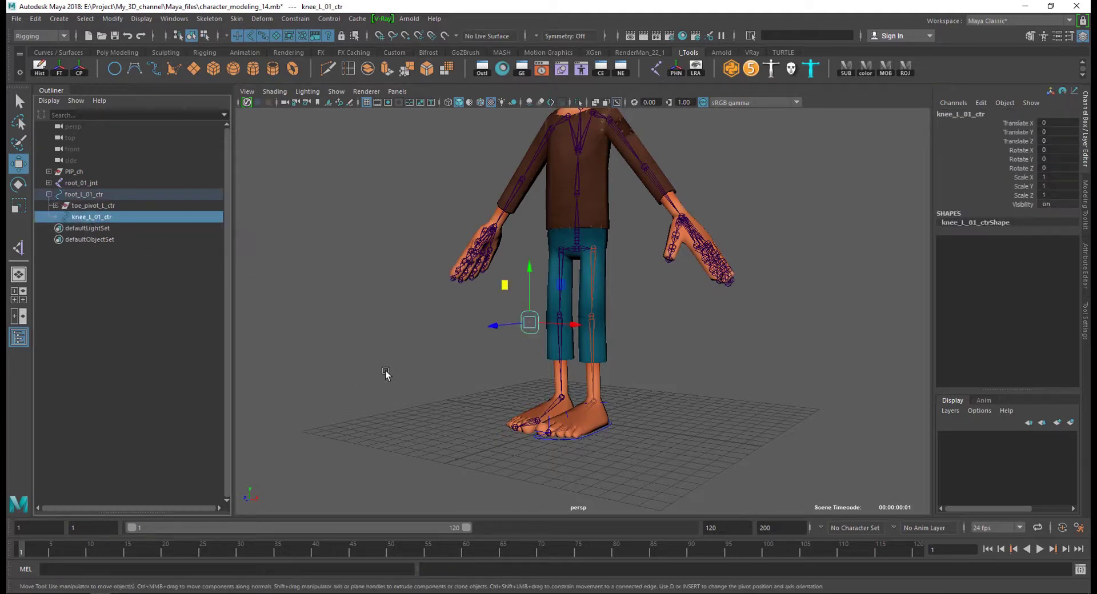
Test foot_L_01_ctr by raising it behind the body, rotating it about 65 degrees in X, and moving it back near the ankle.
left_click(101, 195)
left_click_drag(366, 417, 467, 418, "alt")
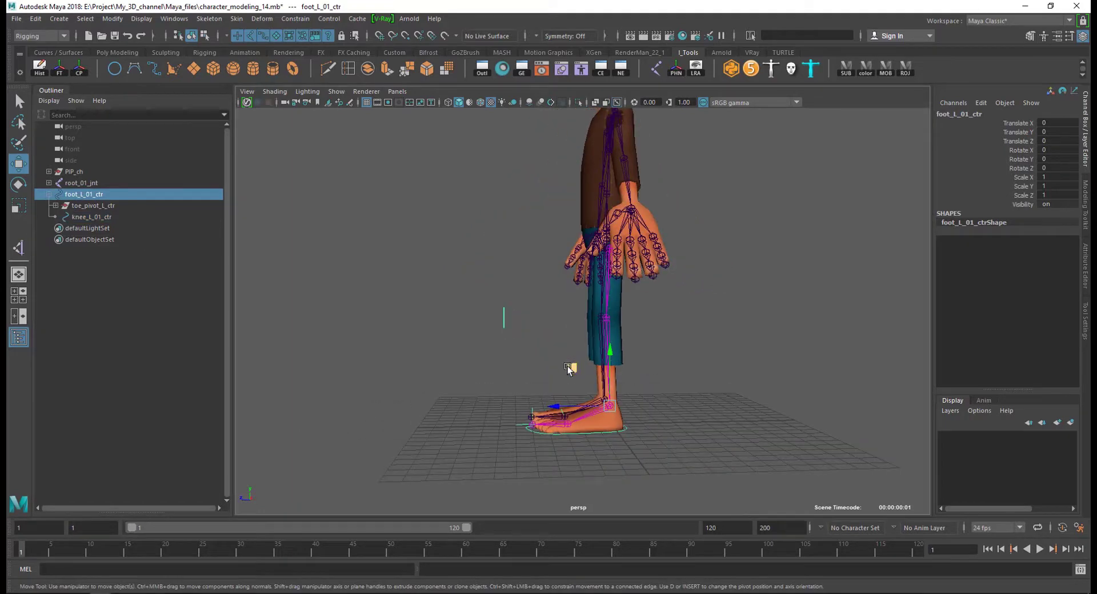
middle_click_drag(569, 369, 714, 278)
key("e")
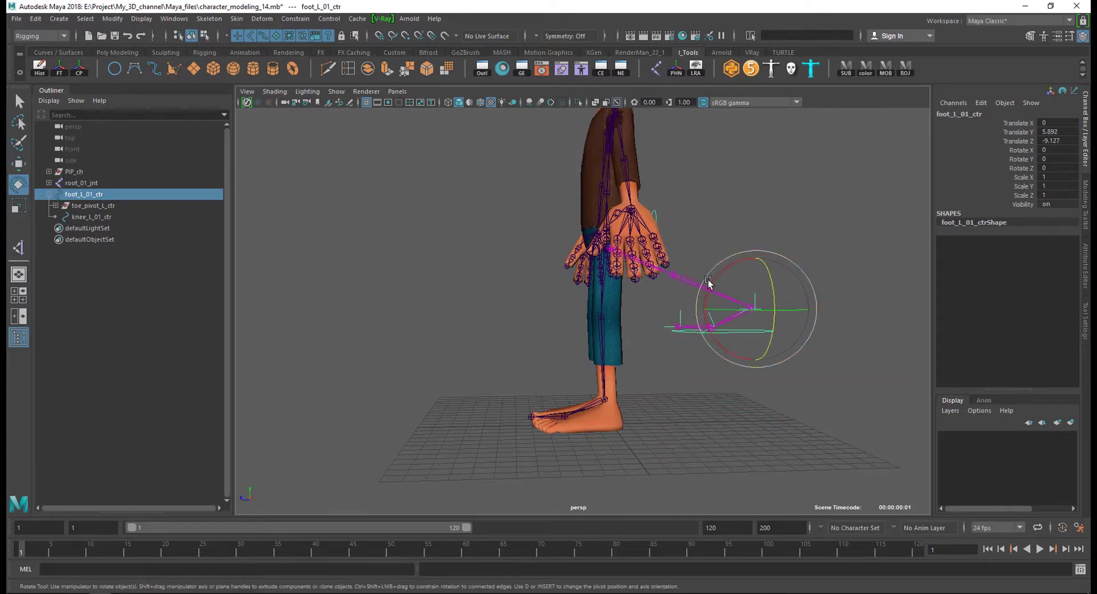
left_click_drag(708, 283, 729, 336)
key("w")
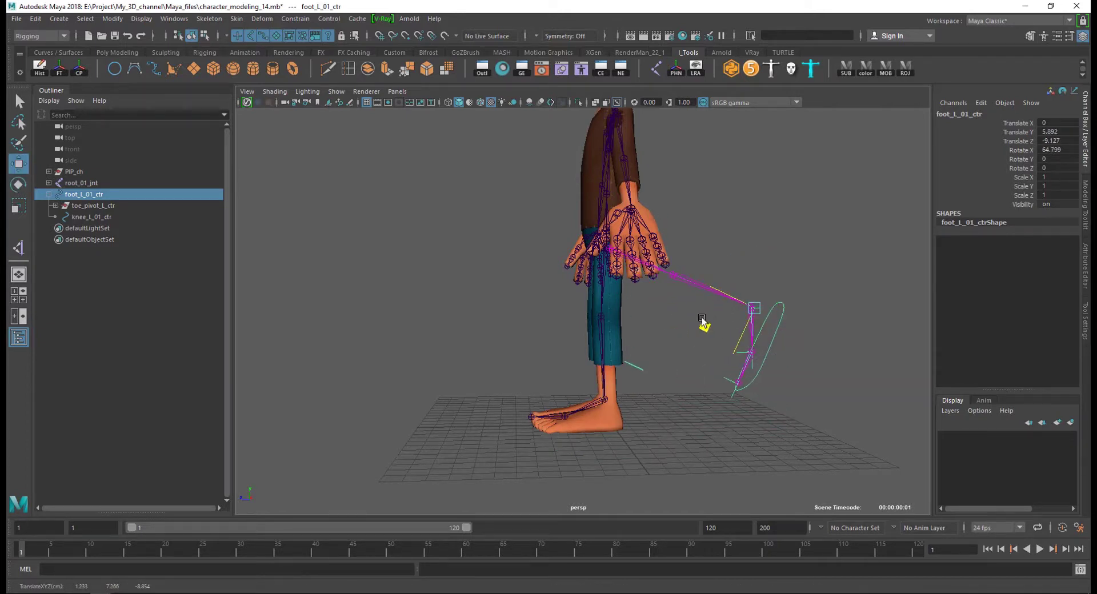
middle_click_drag(703, 322, 560, 419)
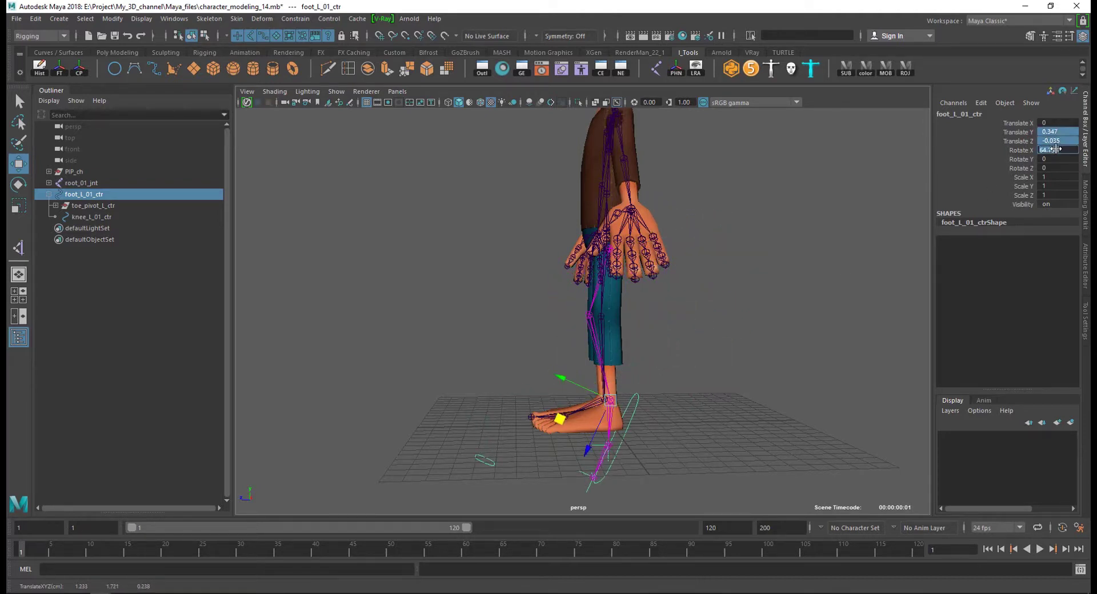
Reset the Translate Y, Translate Z and Rotate X values of foot_L_01_ctr to 0, and clear the selection.
type("0")
key("Return")
left_click(820, 395)
Test foot_L_01_ctr by rotating it about 45 degrees in Z, and undo the rotation.
left_click_drag(678, 411, 720, 427, "alt")
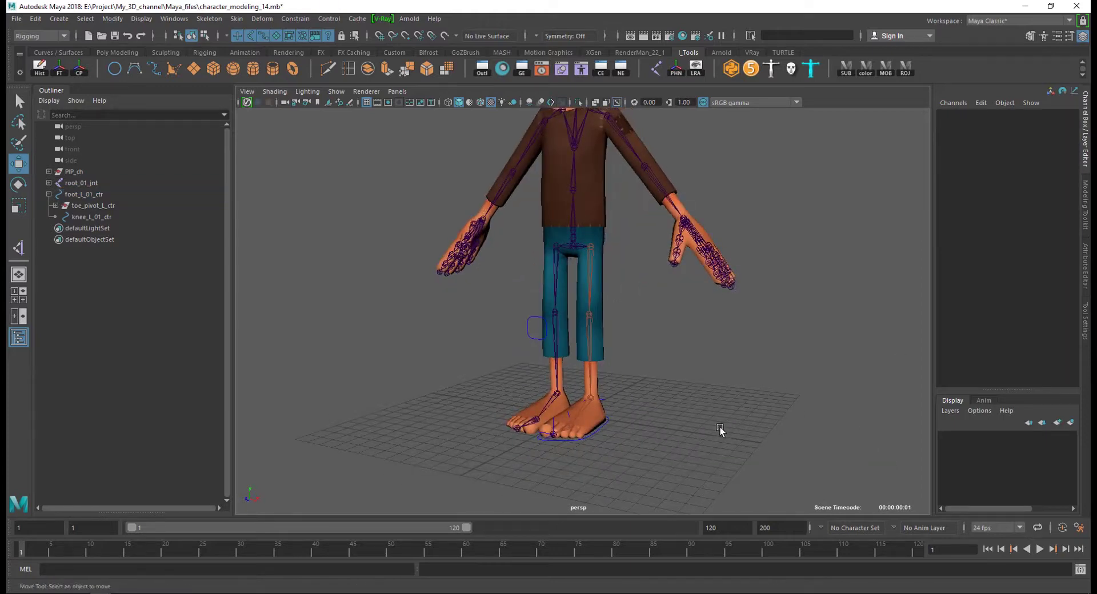
left_click_drag(631, 426, 643, 403, "alt")
left_click(619, 432)
key("e")
key("ctrl+z")
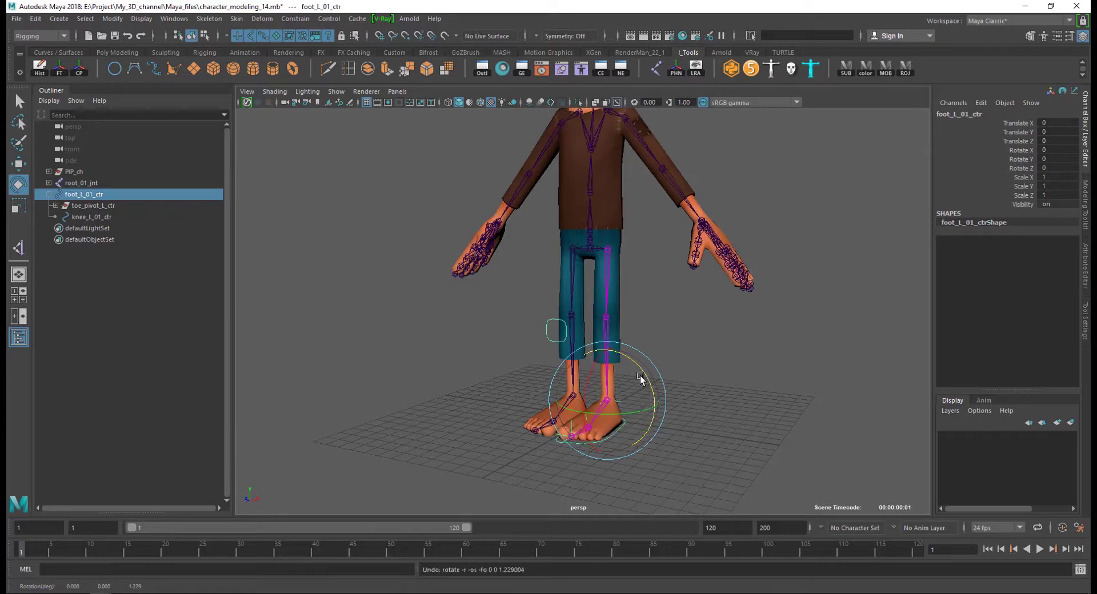
scroll(635, 373, "up", 5)
mouse_move(652, 382)
left_mouse_down()
mouse_move(632, 335)
mouse_move(643, 401)
left_mouse_up()
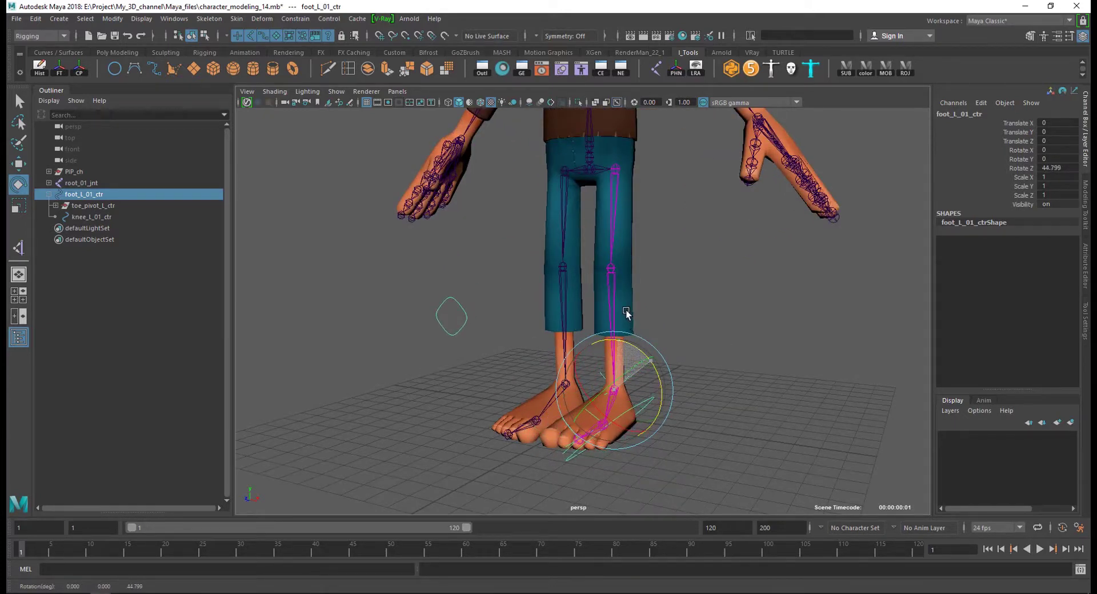
key("ctrl+z")
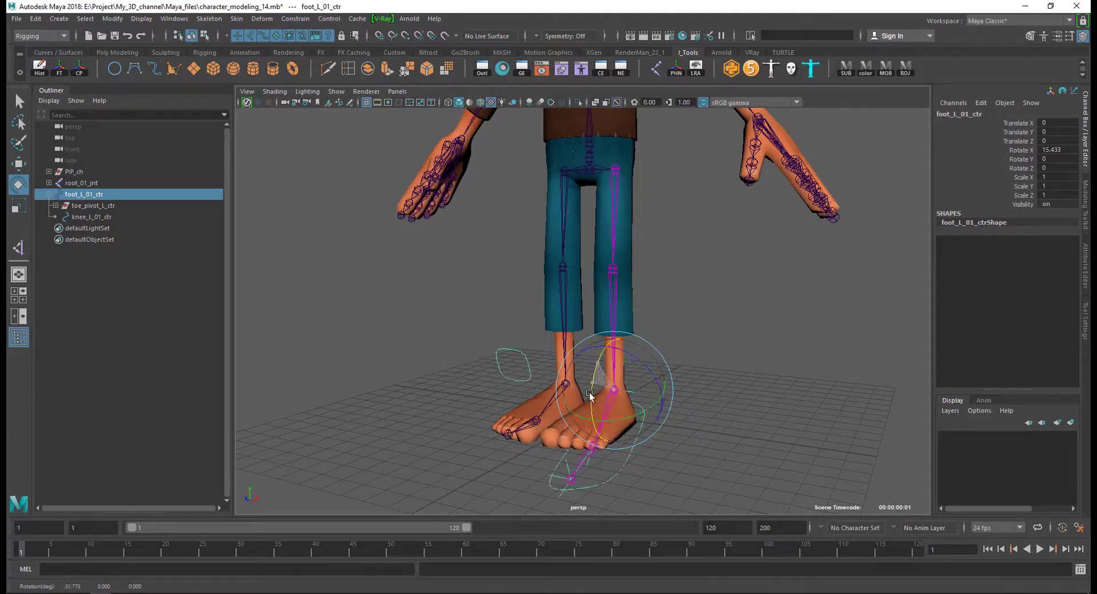